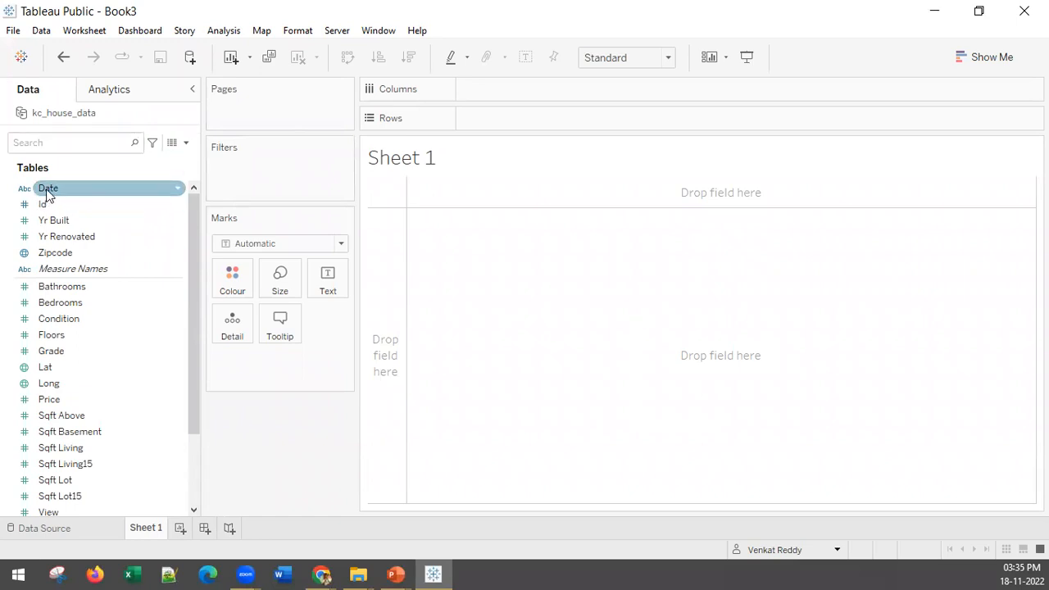
Step: Add the Date field to the sheet's rows and create a calculated field from it named Date_Cleaned
{"action": "double_click", "coordinate": [47, 193]}
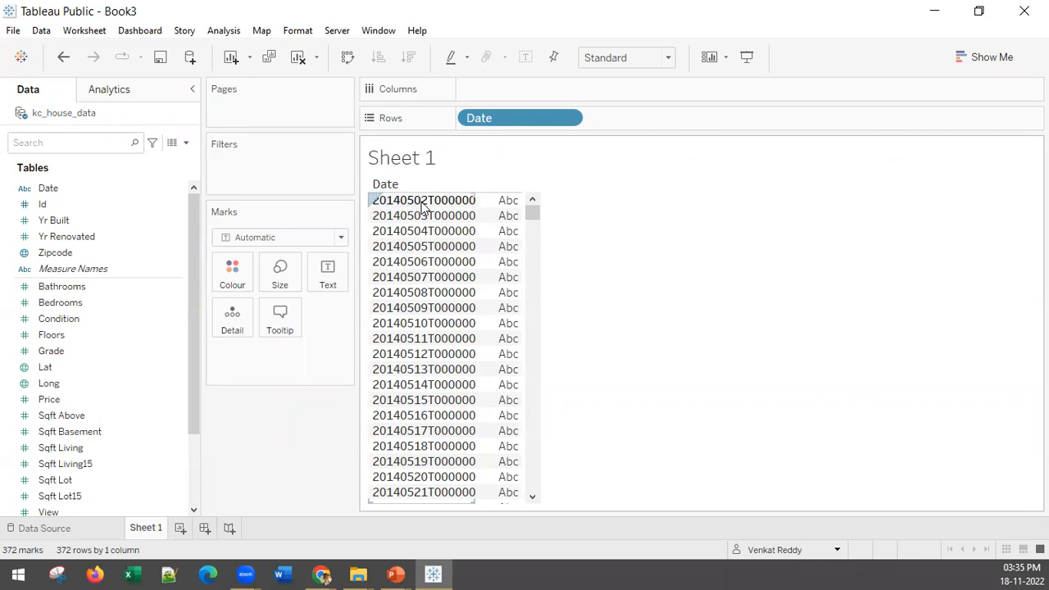
{"action": "right_click", "coordinate": [59, 190]}
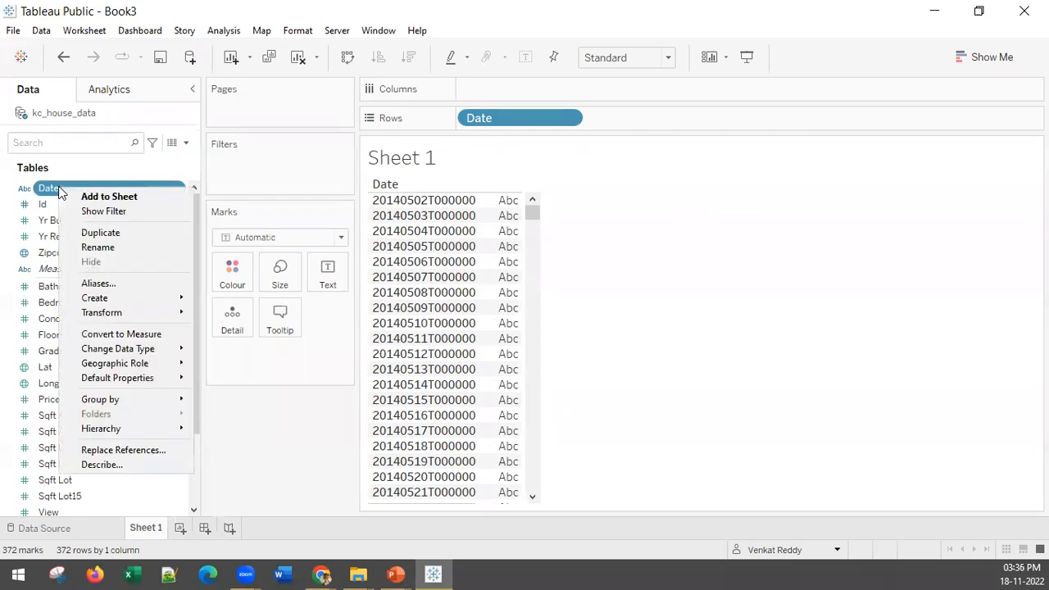
{"action": "mouse_move", "coordinate": [124, 298]}
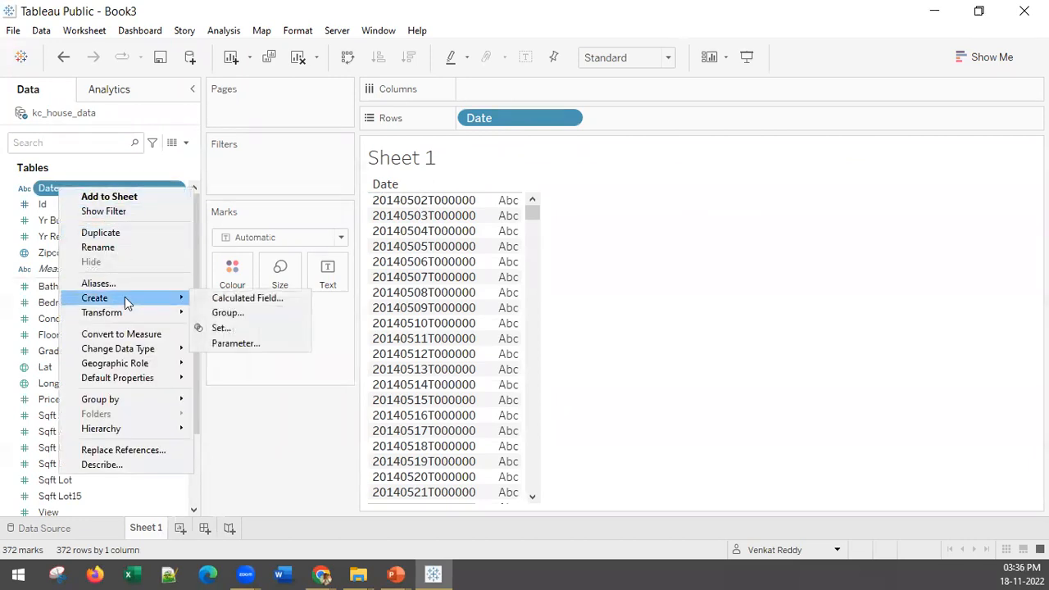
{"action": "left_click", "coordinate": [221, 300]}
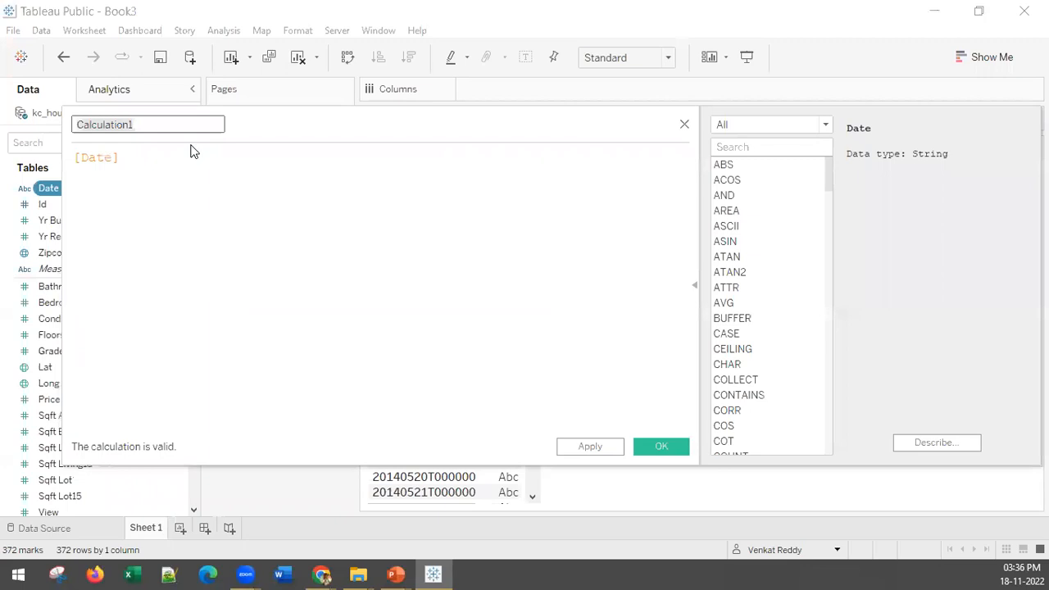
{"action": "type", "text": "Date_Cleaned"}
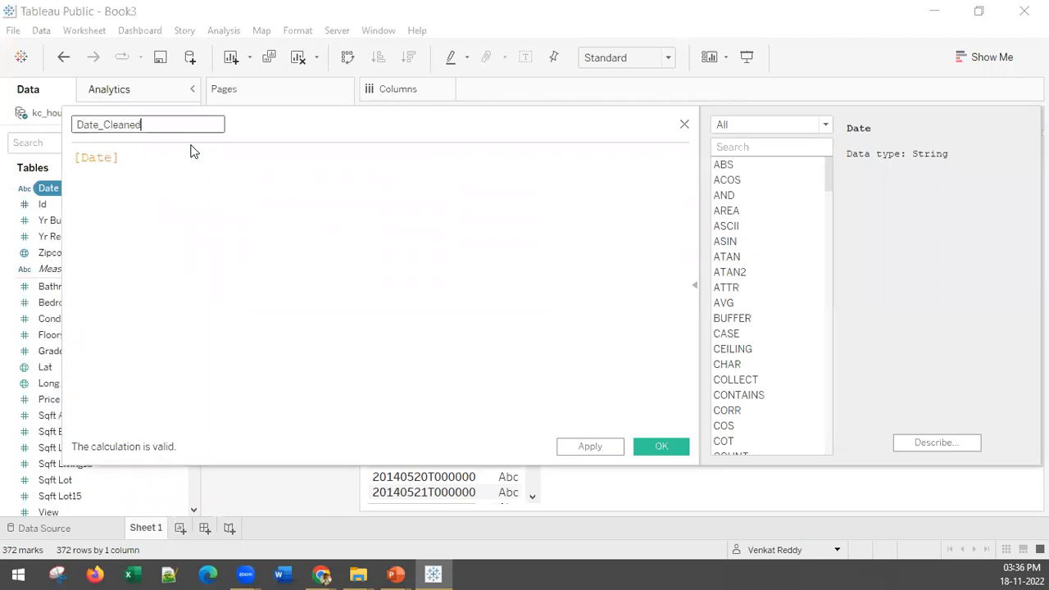
Step: Put the function name left before [Date] in the formula and look up LEFT in the function reference
{"action": "left_click", "coordinate": [148, 158]}
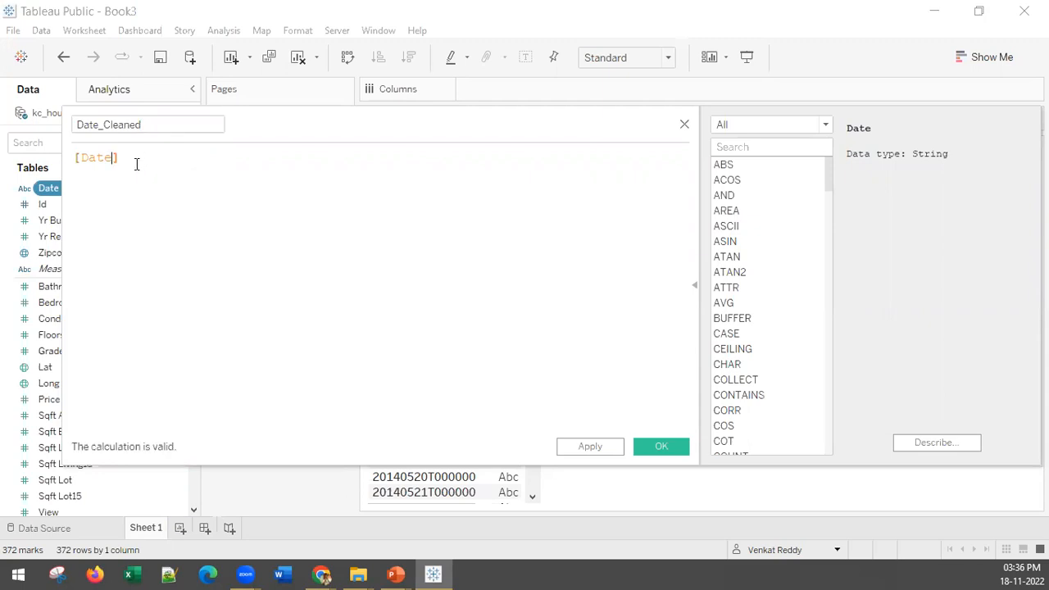
{"action": "type", "text": "lef"}
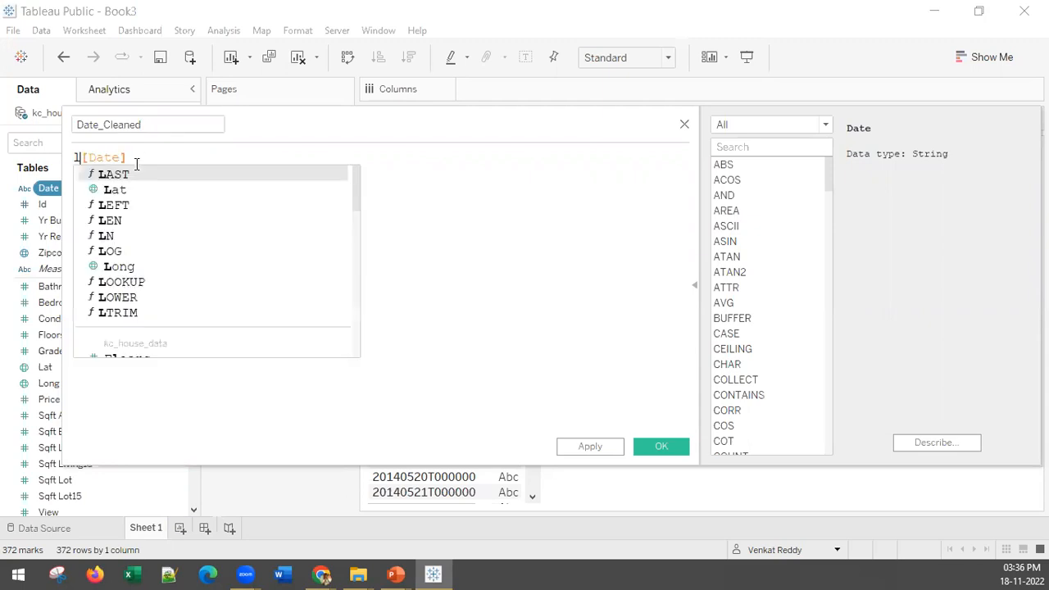
{"action": "type", "text": "("}
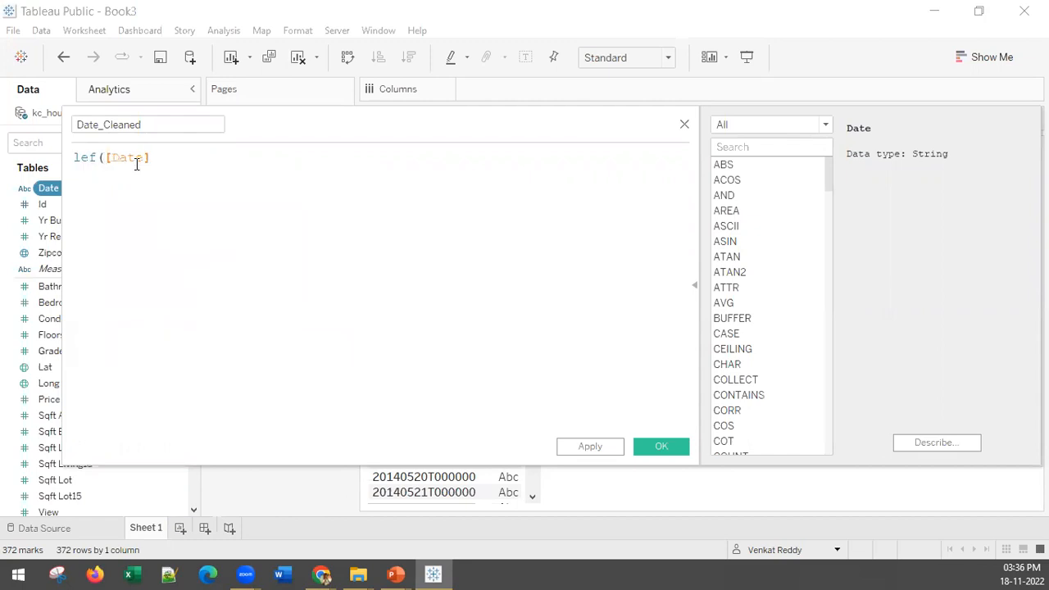
{"action": "key", "text": "BackSpace"}
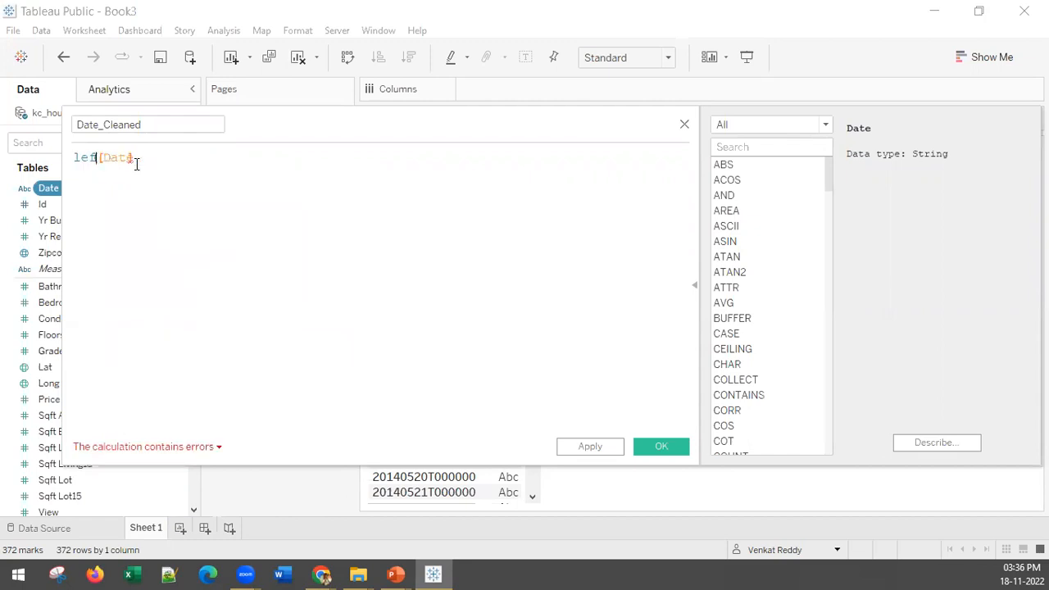
{"action": "key", "text": "BackSpace"}
{"action": "key", "text": "BackSpace"}
{"action": "key", "text": "BackSpace"}
{"action": "type", "text": "left"}
{"action": "left_click", "coordinate": [164, 158]}
{"action": "type", "text": "lef"}
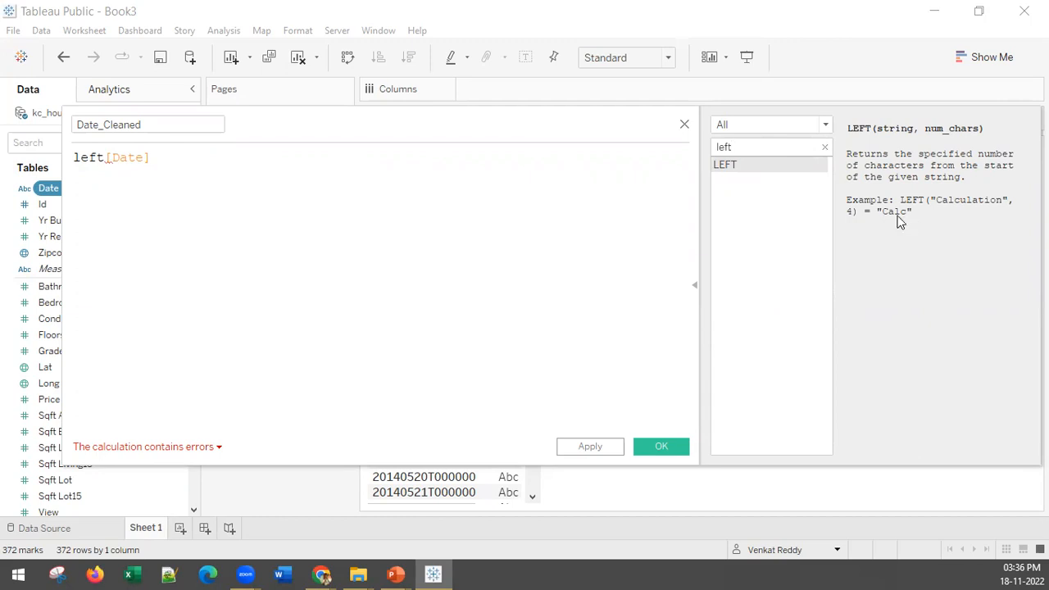
Step: Complete the Date_Cleaned formula as left([Date],8) and save the calculated field
{"action": "left_click", "coordinate": [106, 161]}
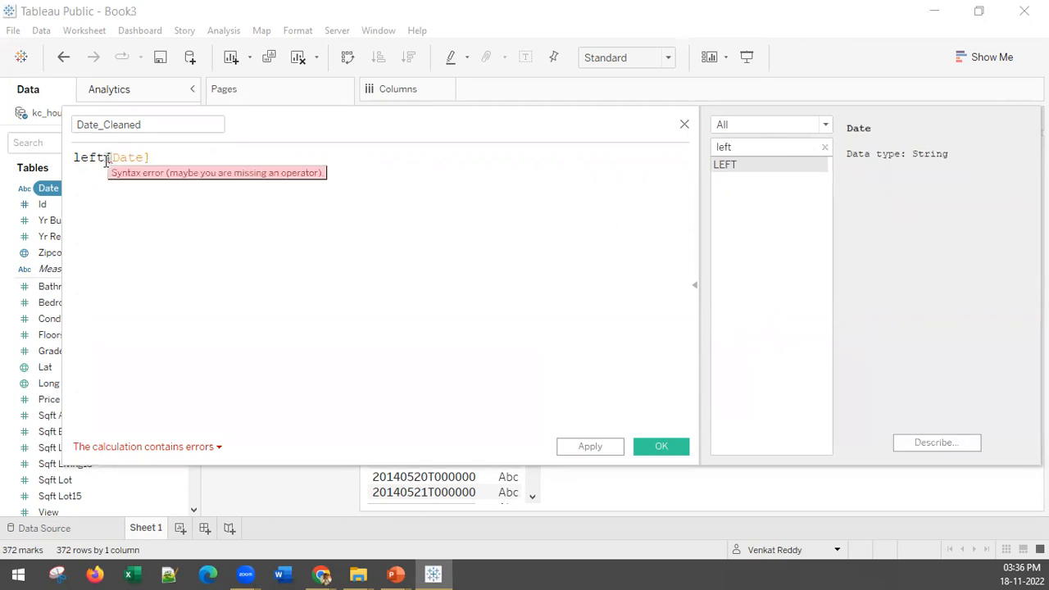
{"action": "type", "text": "(Date"}
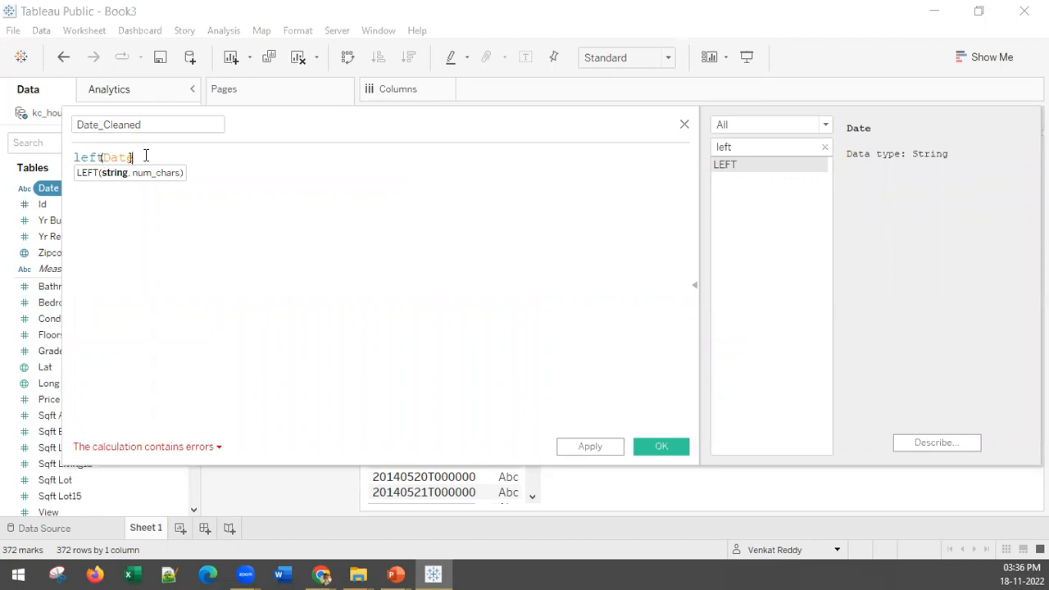
{"action": "type", "text": ","}
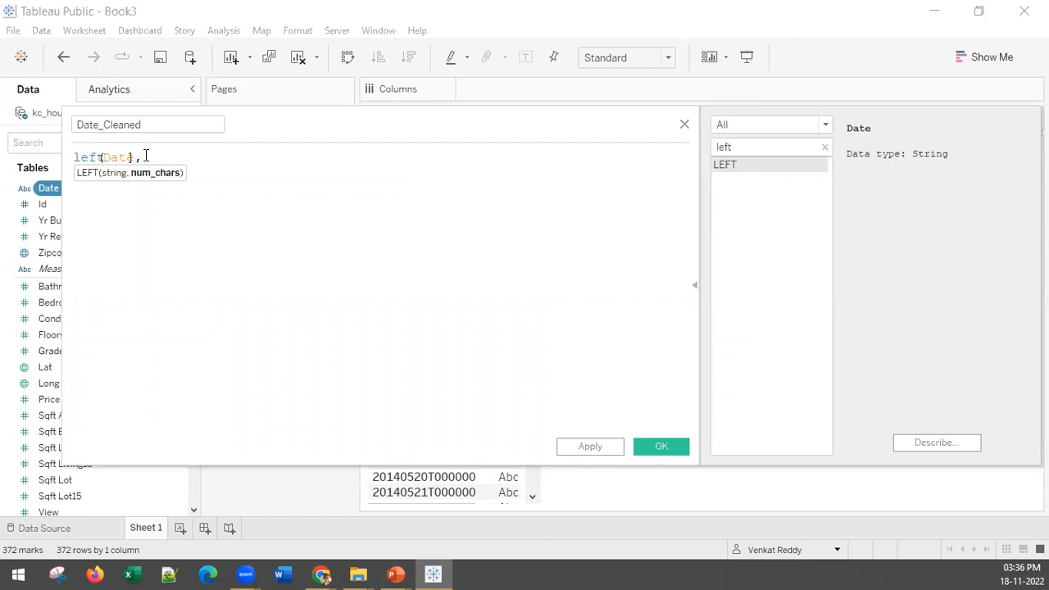
{"action": "type", "text": "8)"}
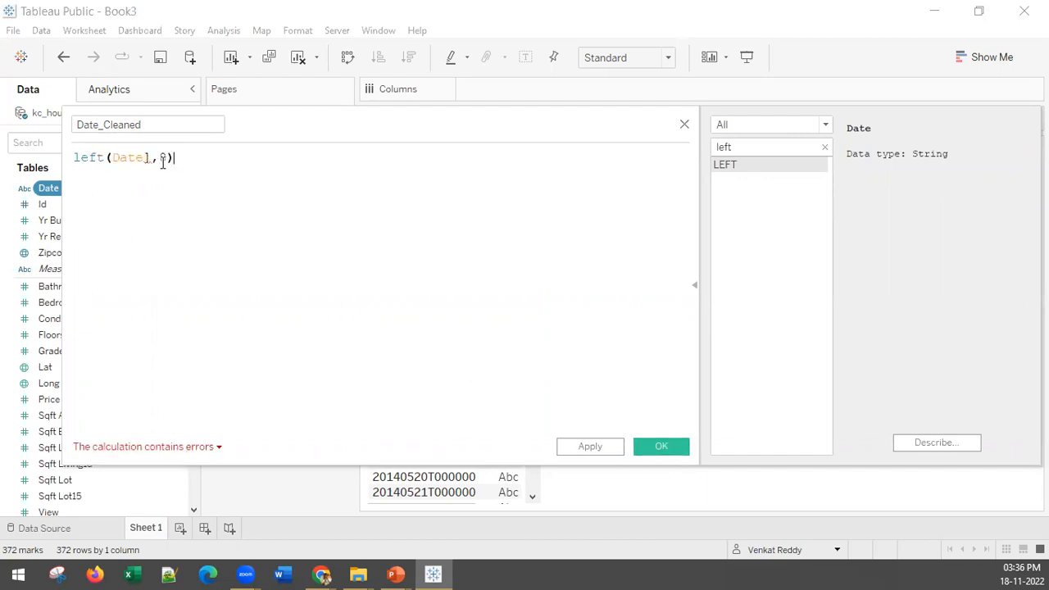
{"action": "left_click", "coordinate": [112, 157]}
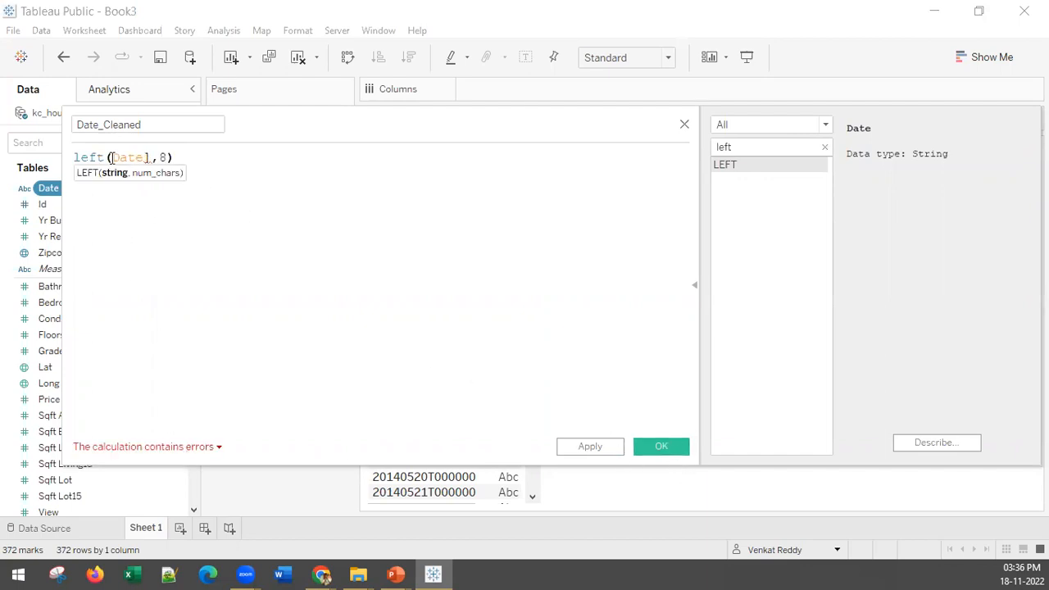
{"action": "type", "text": "["}
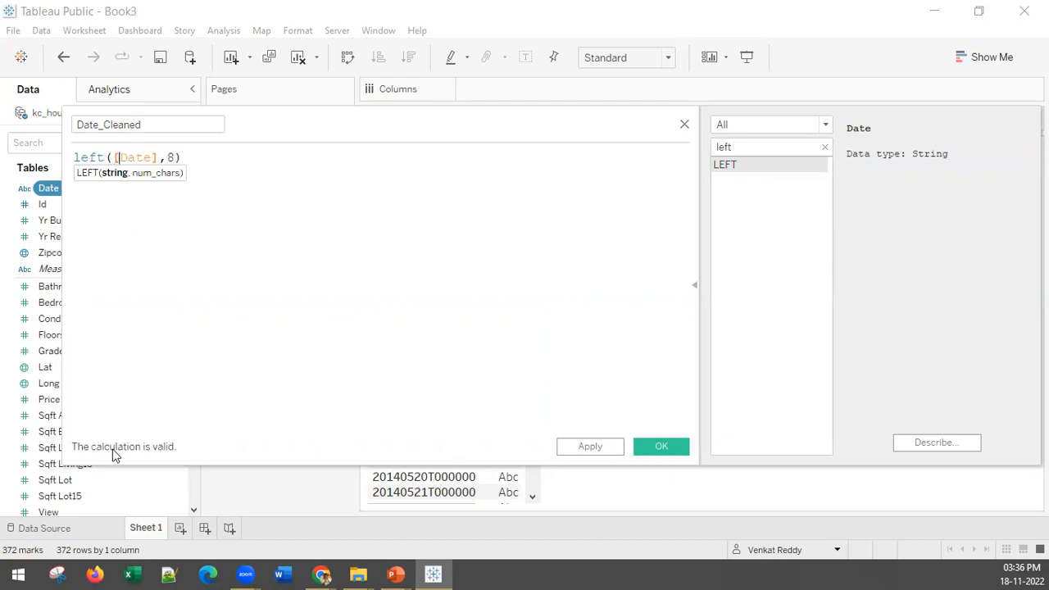
{"action": "left_click", "coordinate": [662, 446]}
Step: Remove the original Date field from the sheet's rows
{"action": "left_click", "coordinate": [57, 205]}
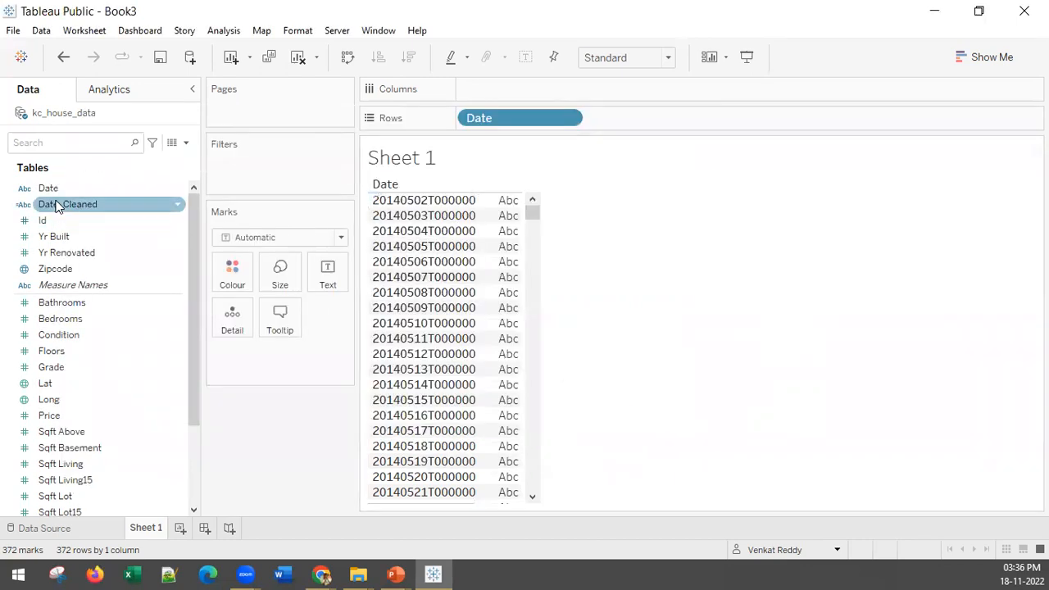
{"action": "left_click_drag", "start_coordinate": [476, 117], "coordinate": [500, 149]}
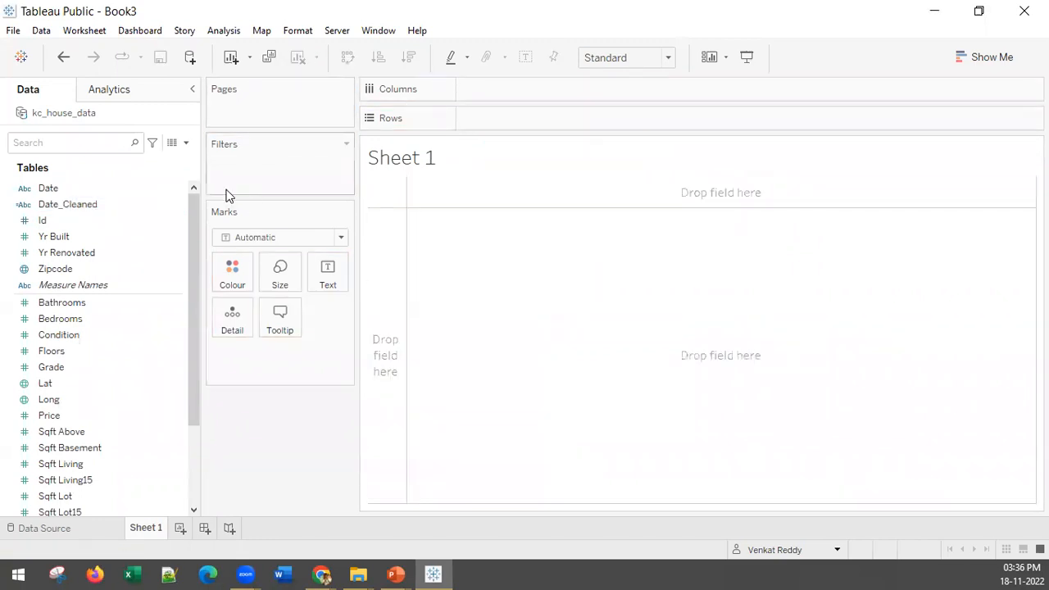
{"action": "left_click", "coordinate": [90, 205]}
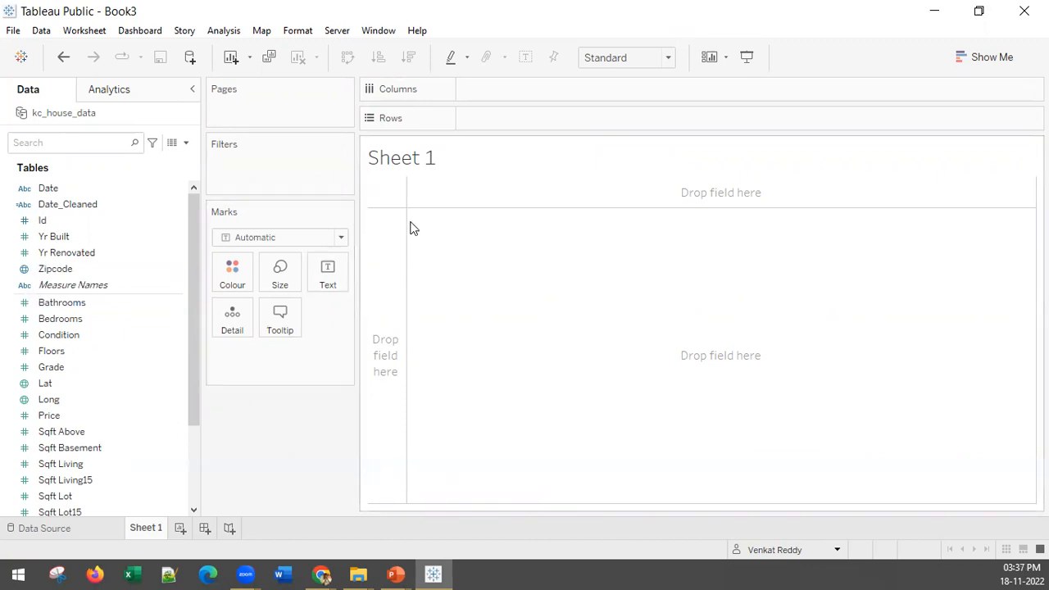
Step: Change the data type of the Date_Cleaned field from String to Date
{"action": "right_click", "coordinate": [72, 204]}
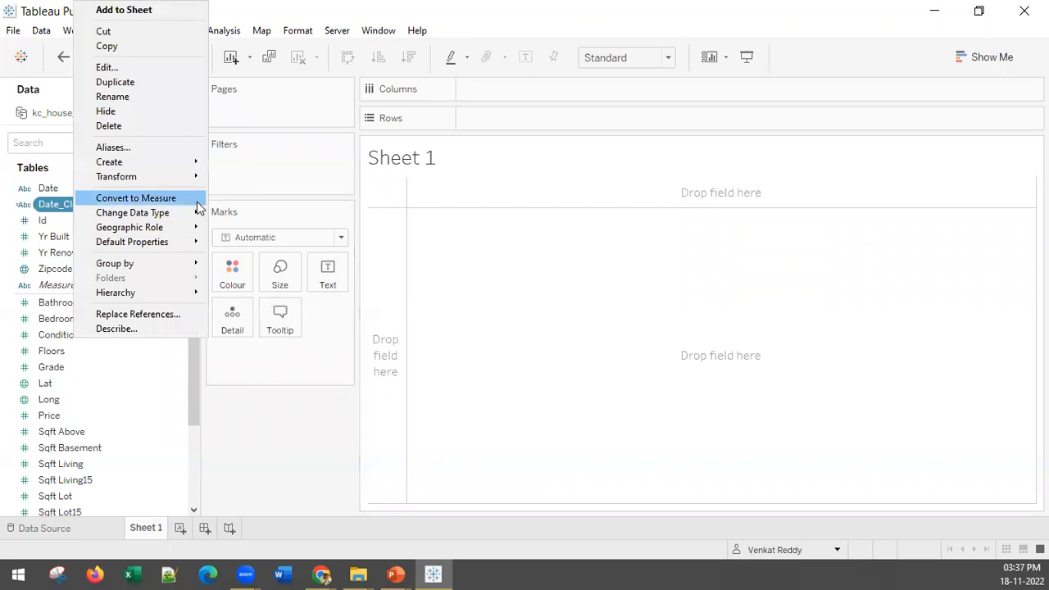
{"action": "mouse_move", "coordinate": [187, 221]}
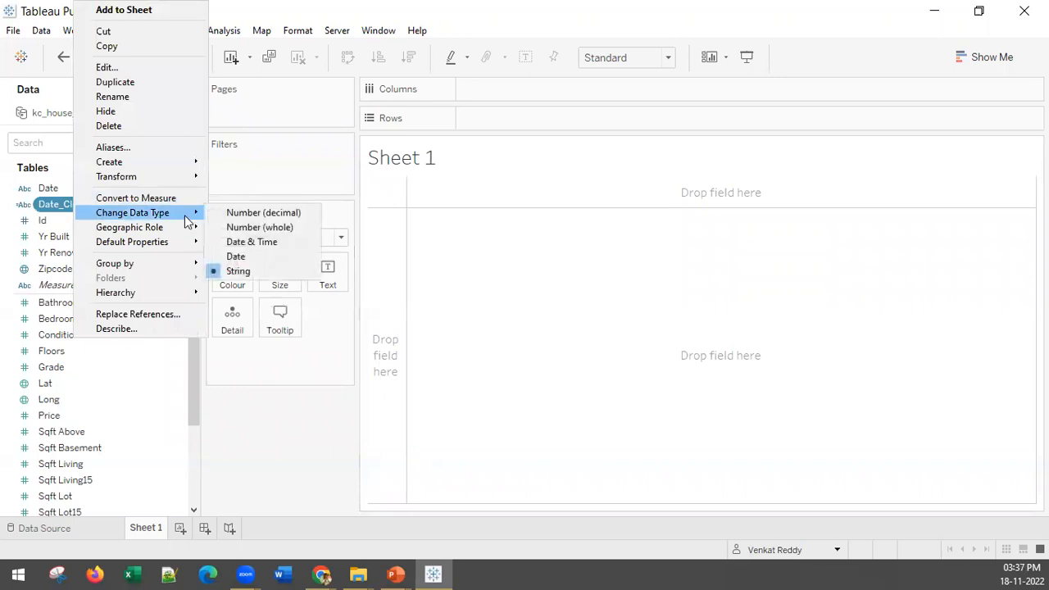
{"action": "left_click", "coordinate": [280, 256]}
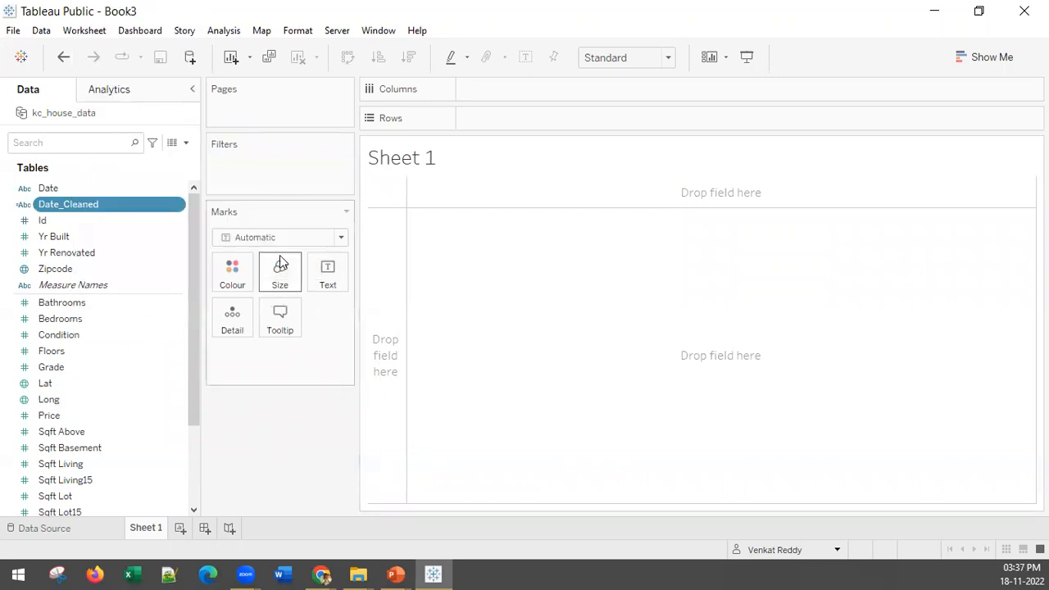
Step: Open the Date_Cleaned calculation to examine its formula, and close it without edits
{"action": "right_click", "coordinate": [58, 211]}
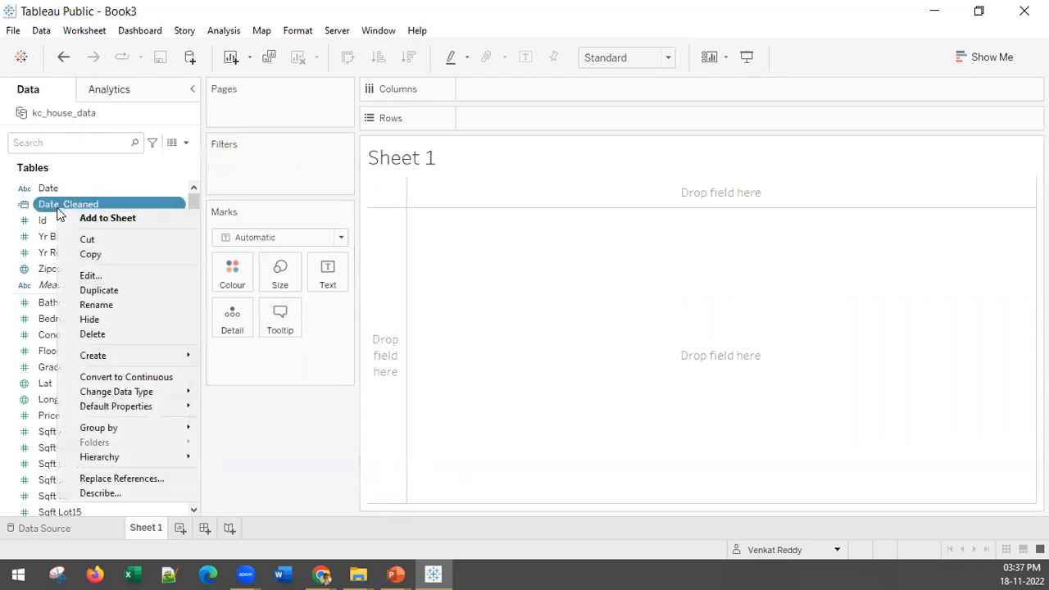
{"action": "left_click", "coordinate": [109, 275]}
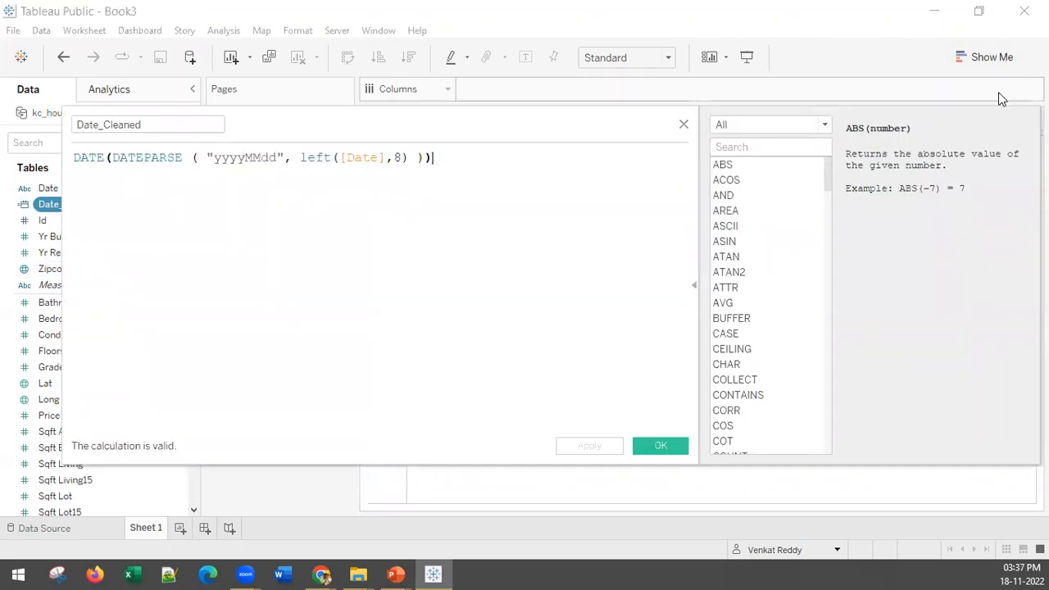
{"action": "left_click", "coordinate": [662, 445]}
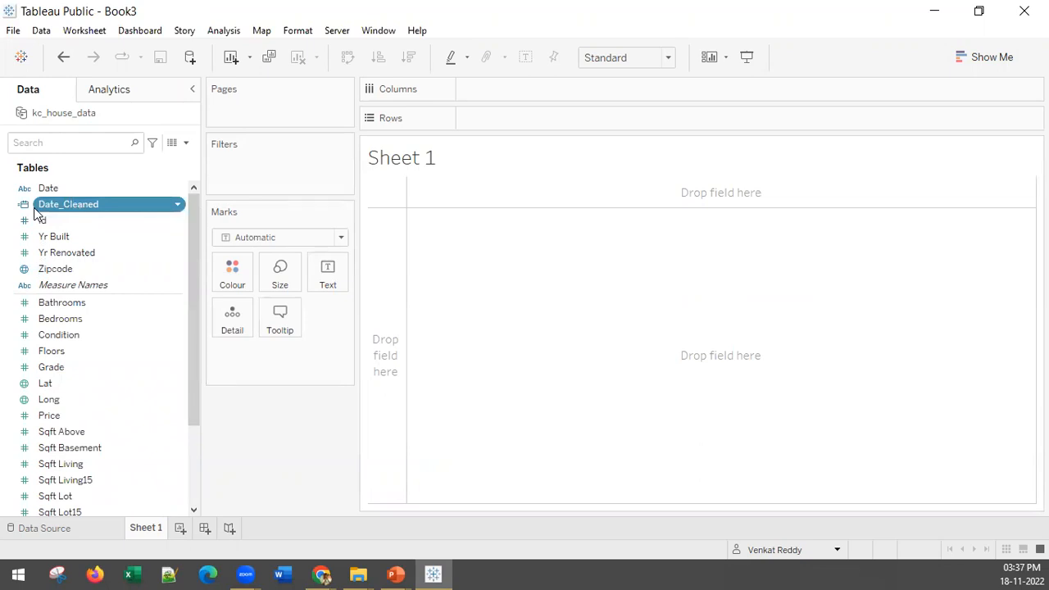
Step: Add Date_Cleaned to the columns and drill its date hierarchy down through quarter and month to day
{"action": "double_click", "coordinate": [61, 206]}
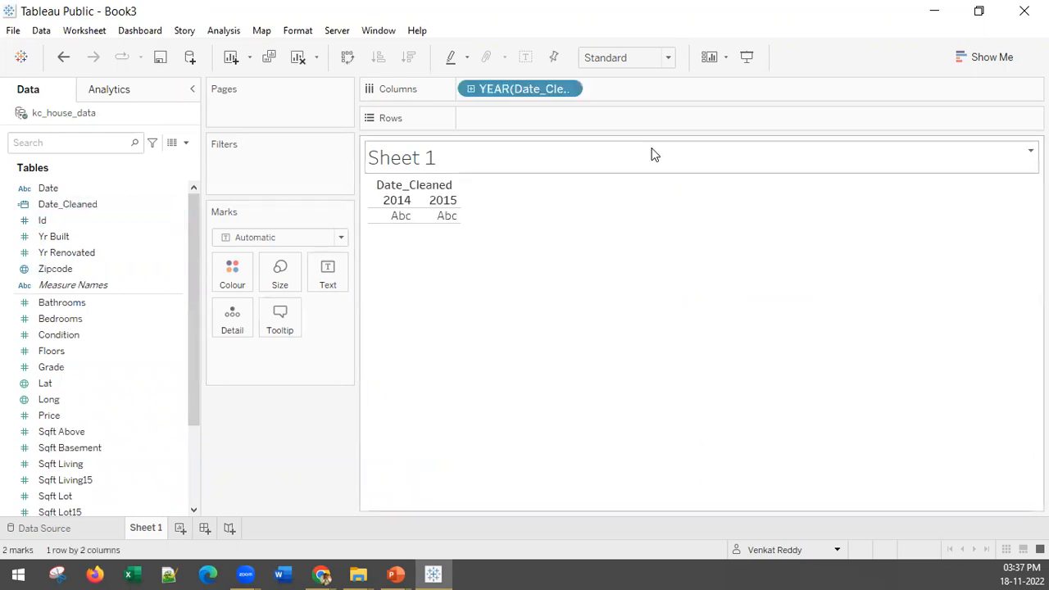
{"action": "left_click", "coordinate": [470, 89]}
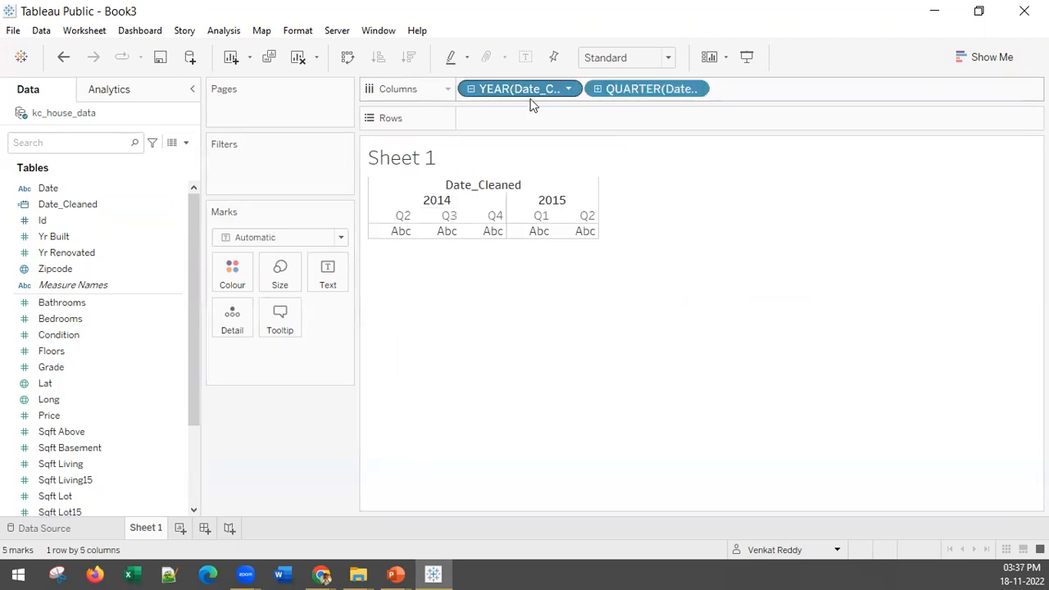
{"action": "left_click", "coordinate": [597, 88]}
{"action": "left_click", "coordinate": [722, 88]}
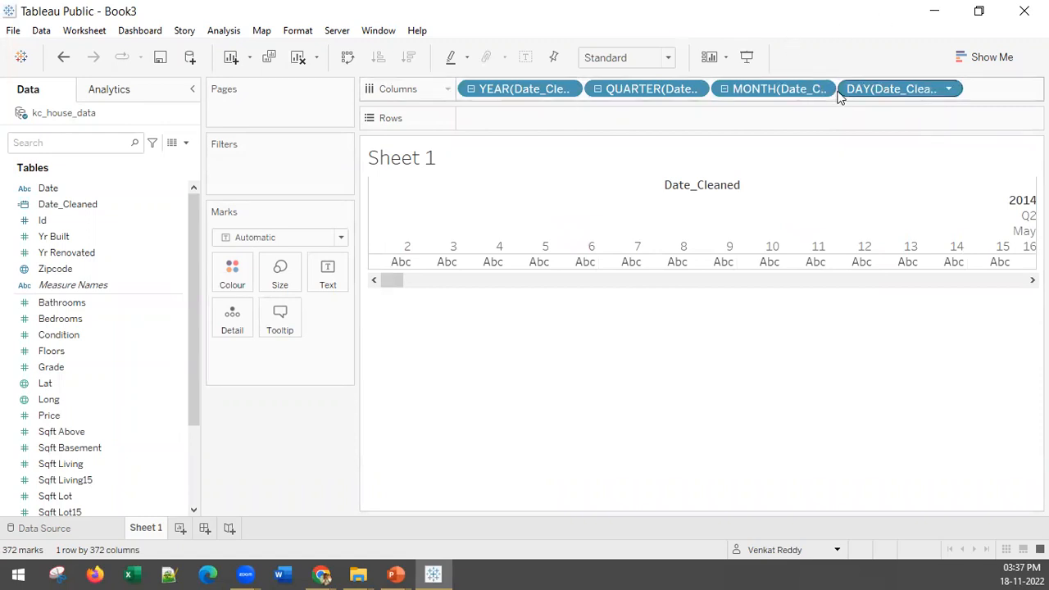
Step: Collapse the Date_Cleaned hierarchy in the columns back up to the year level
{"action": "left_click", "coordinate": [724, 88]}
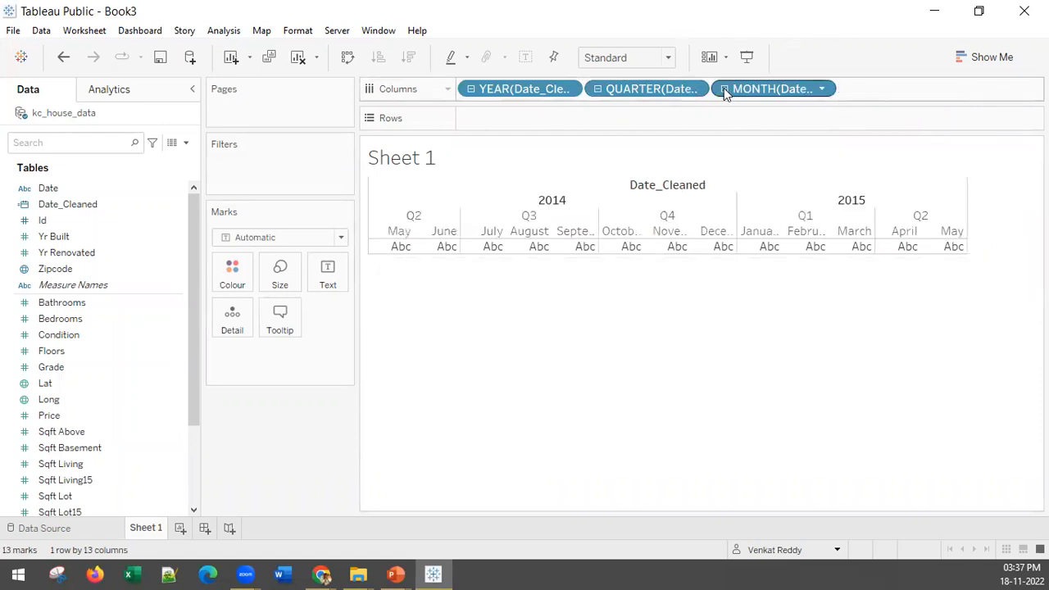
{"action": "left_click", "coordinate": [598, 90]}
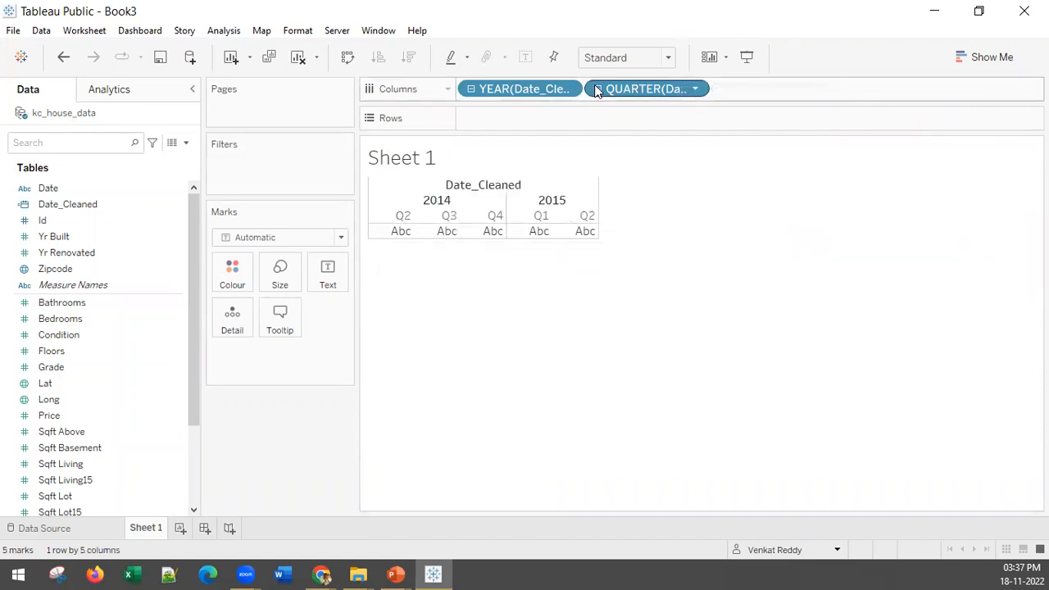
{"action": "left_click", "coordinate": [470, 89]}
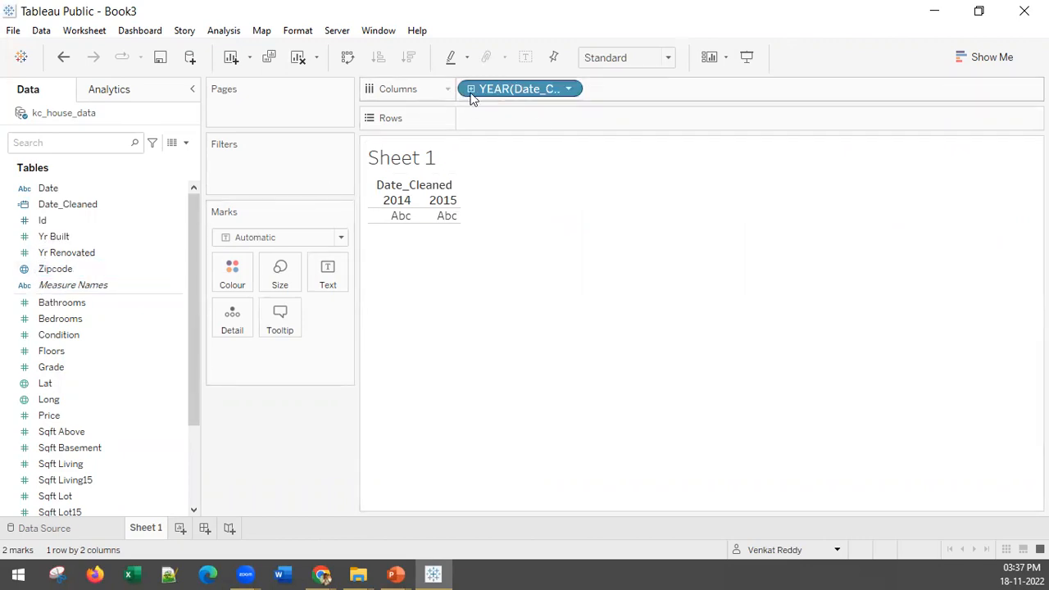
Step: Try Date_Cleaned in the columns as a continuous month with year, and switch it to the discrete Month date part
{"action": "right_click", "coordinate": [519, 90]}
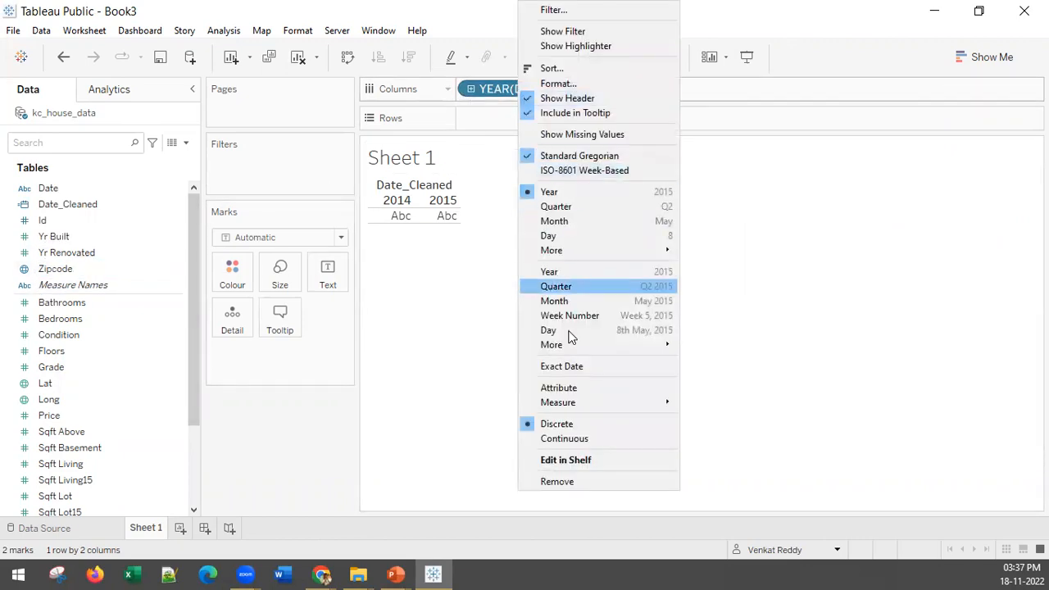
{"action": "left_click", "coordinate": [574, 298]}
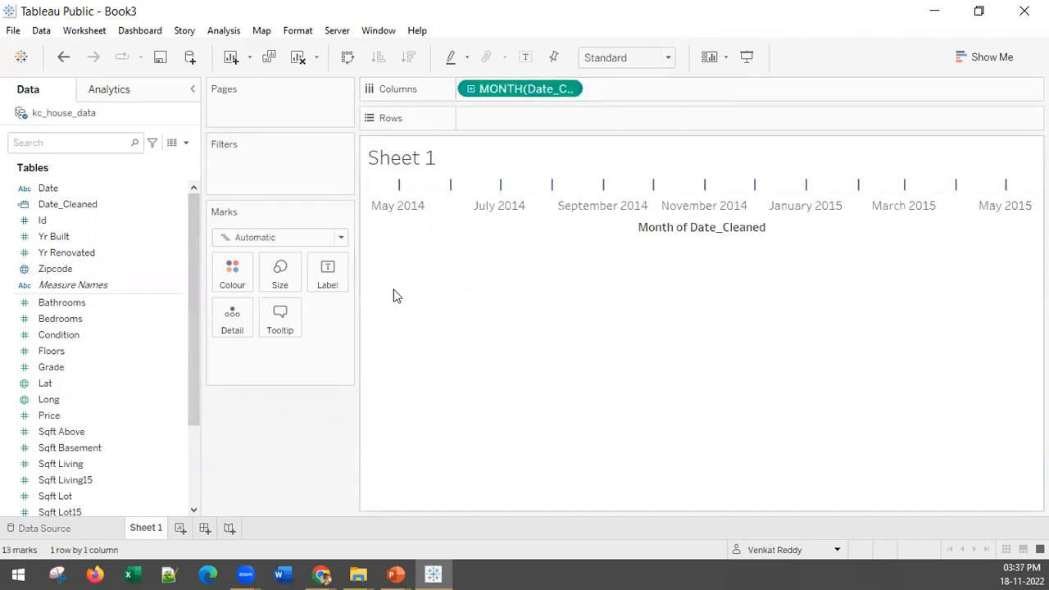
{"action": "right_click", "coordinate": [549, 97]}
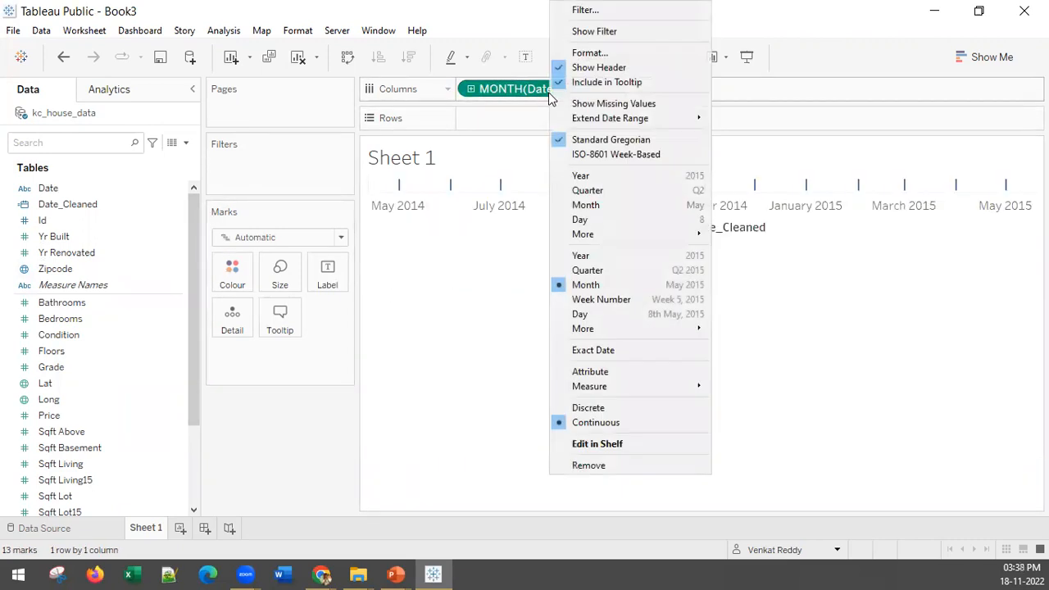
{"action": "left_click", "coordinate": [616, 207]}
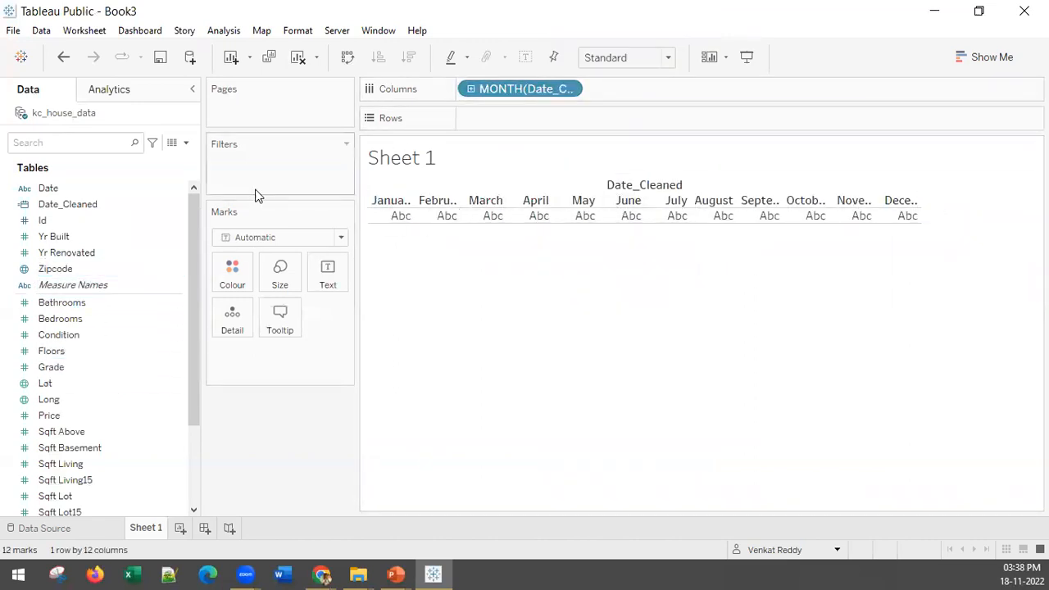
Step: Add Price to the view, show it as a horizontal bar chart by month, and swap rows and columns to get vertical bars
{"action": "double_click", "coordinate": [54, 416]}
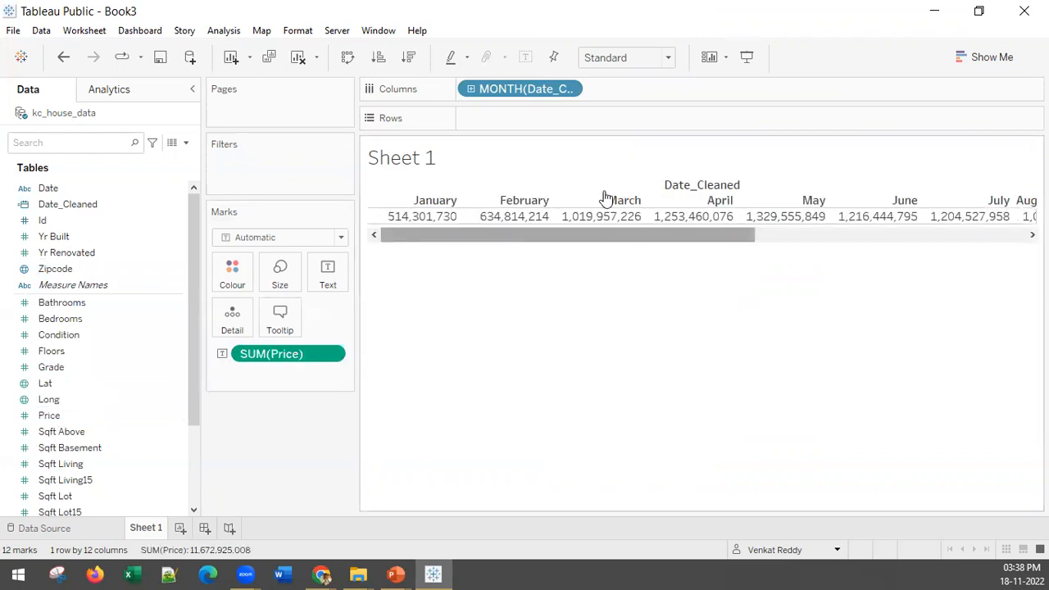
{"action": "left_click", "coordinate": [989, 54]}
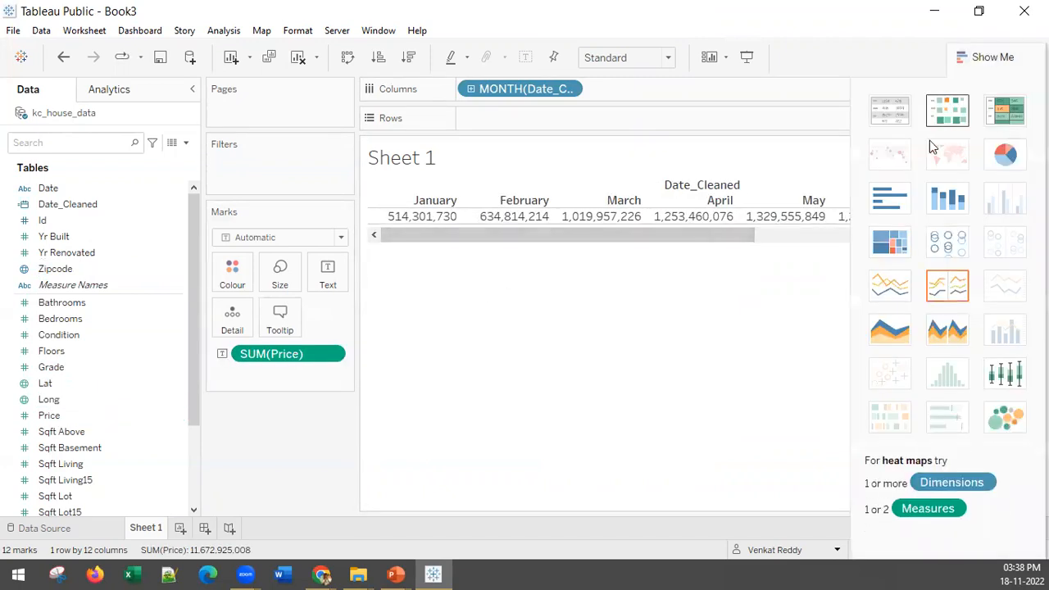
{"action": "left_click", "coordinate": [888, 198]}
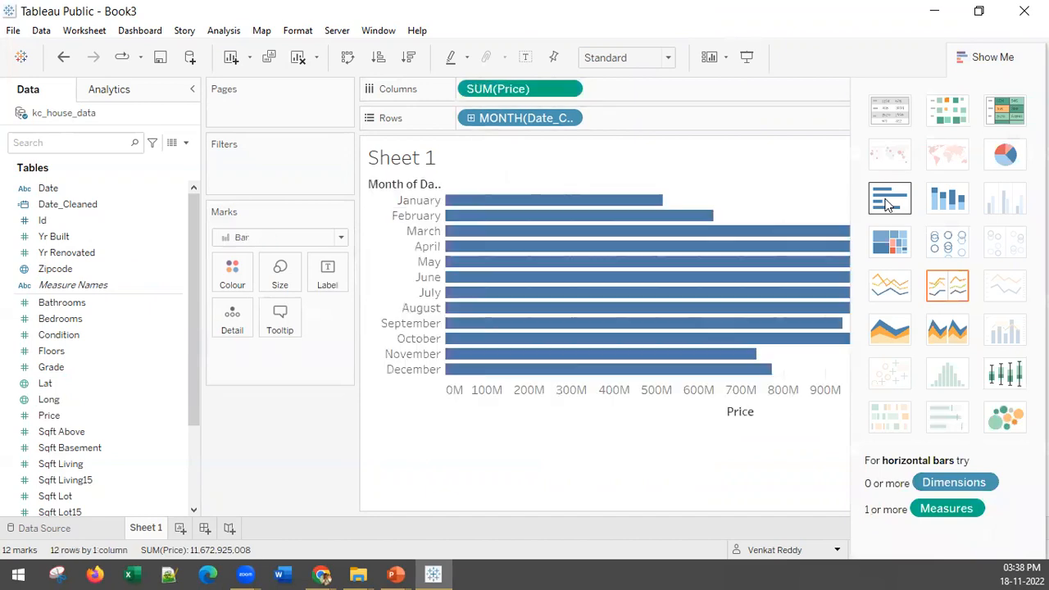
{"action": "left_click", "coordinate": [341, 63]}
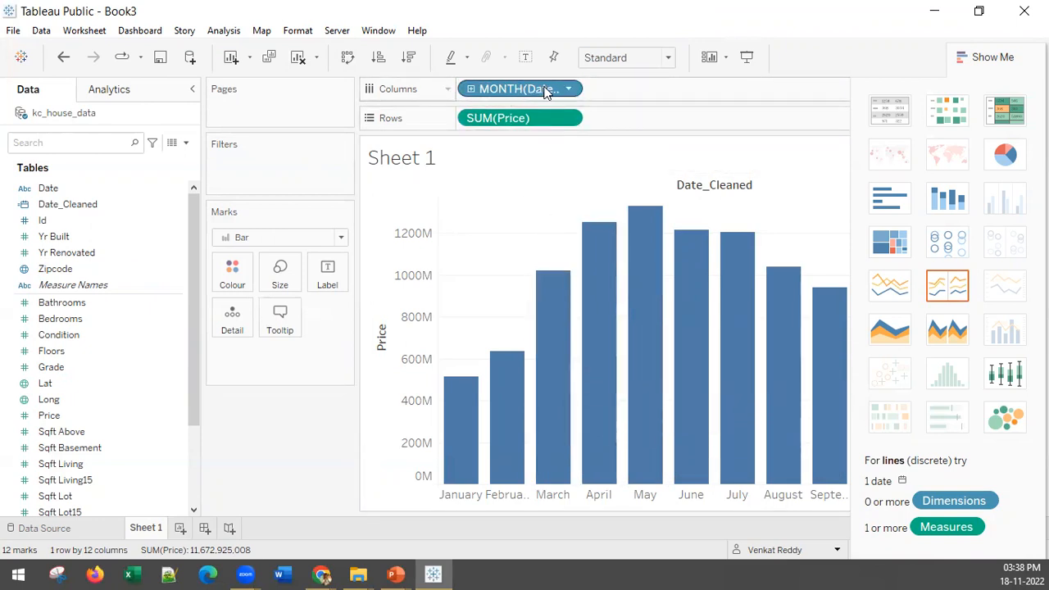
{"action": "mouse_move", "coordinate": [466, 455]}
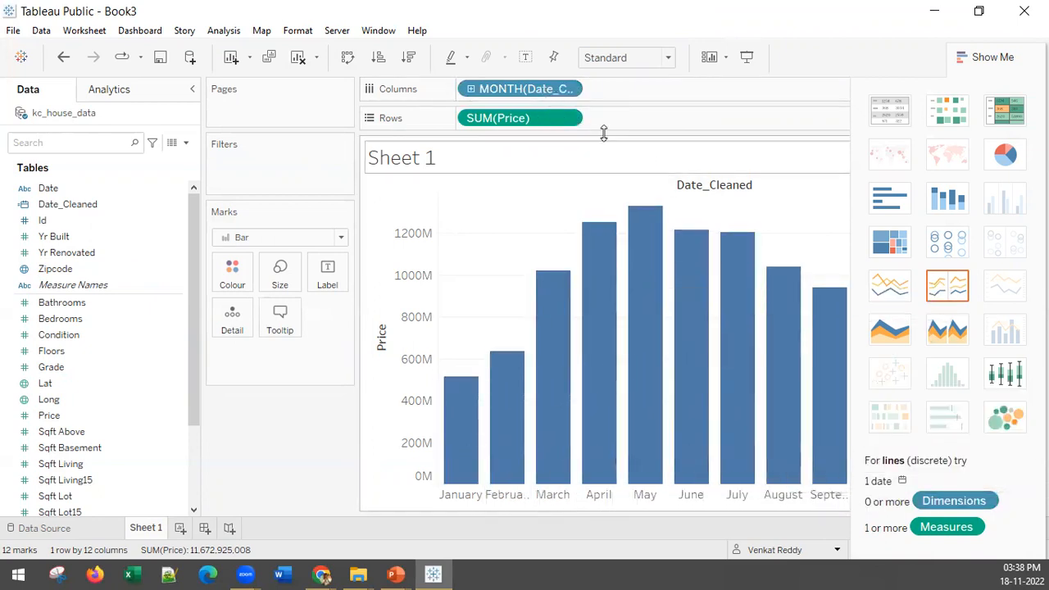
Step: Change Date_Cleaned in the columns to the continuous month with year, and close the chart type suggestions
{"action": "right_click", "coordinate": [547, 91]}
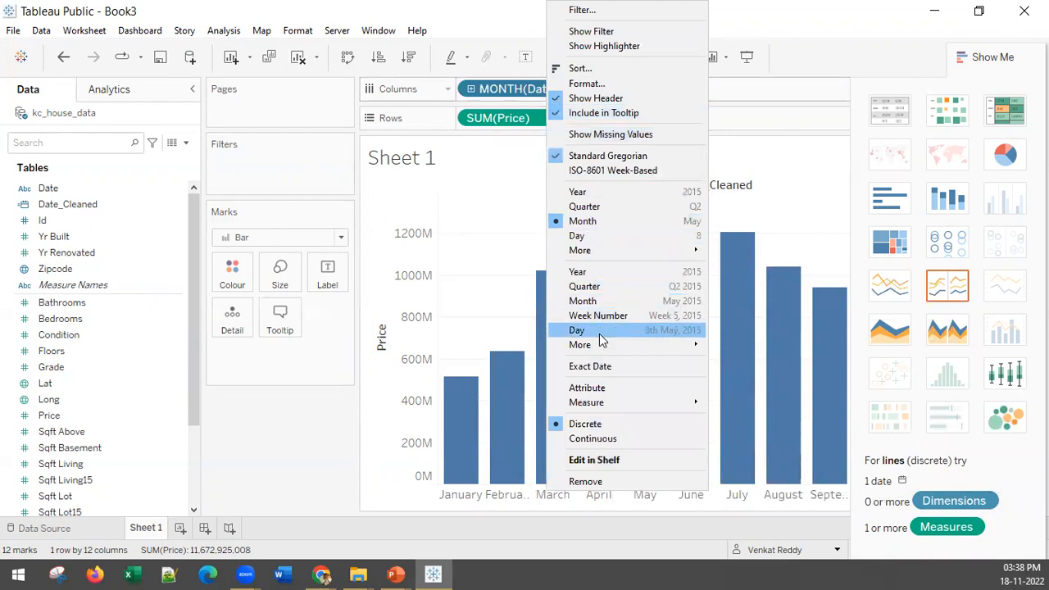
{"action": "left_click", "coordinate": [590, 300]}
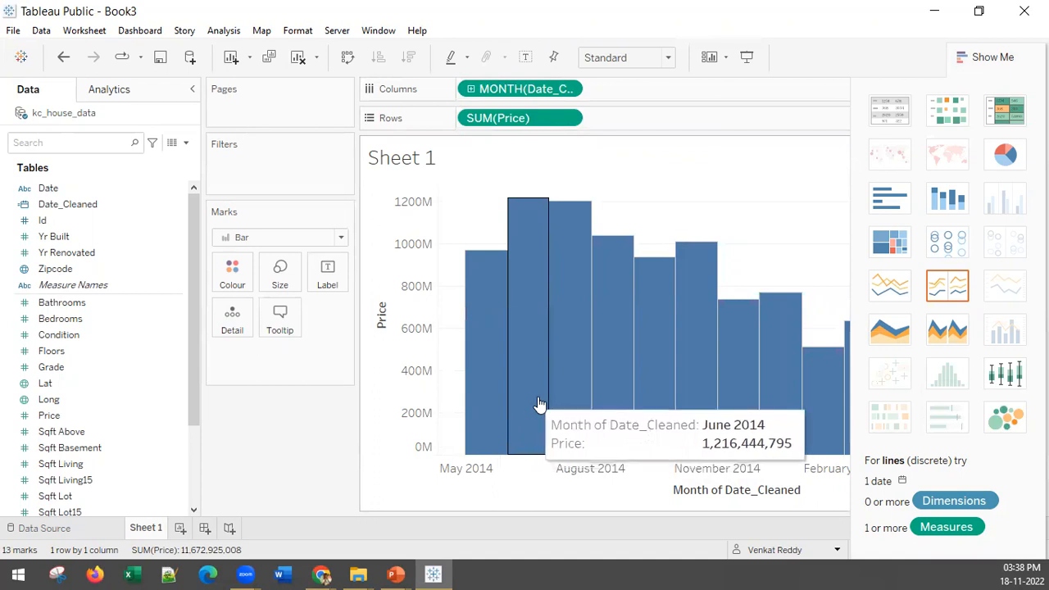
{"action": "left_click", "coordinate": [993, 59]}
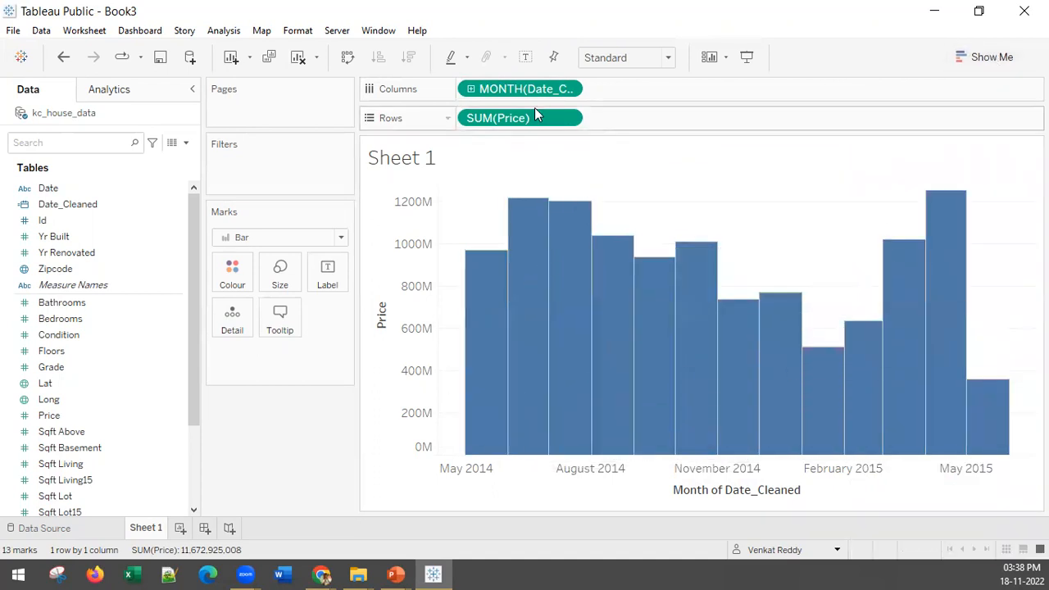
Step: Try the Average aggregation for Price in the rows, and undo that change
{"action": "left_click", "coordinate": [571, 118]}
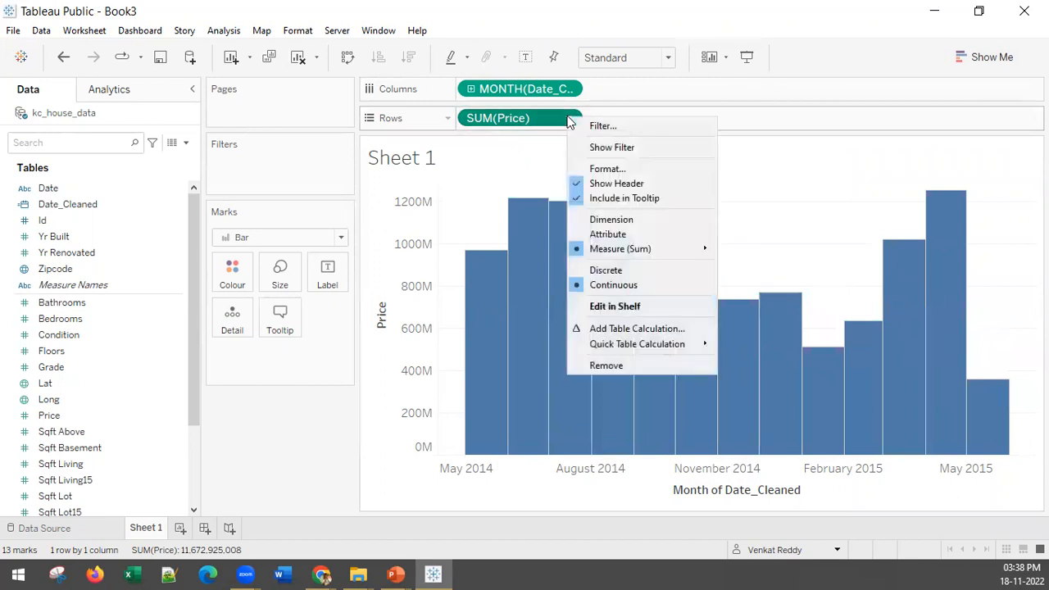
{"action": "mouse_move", "coordinate": [621, 258]}
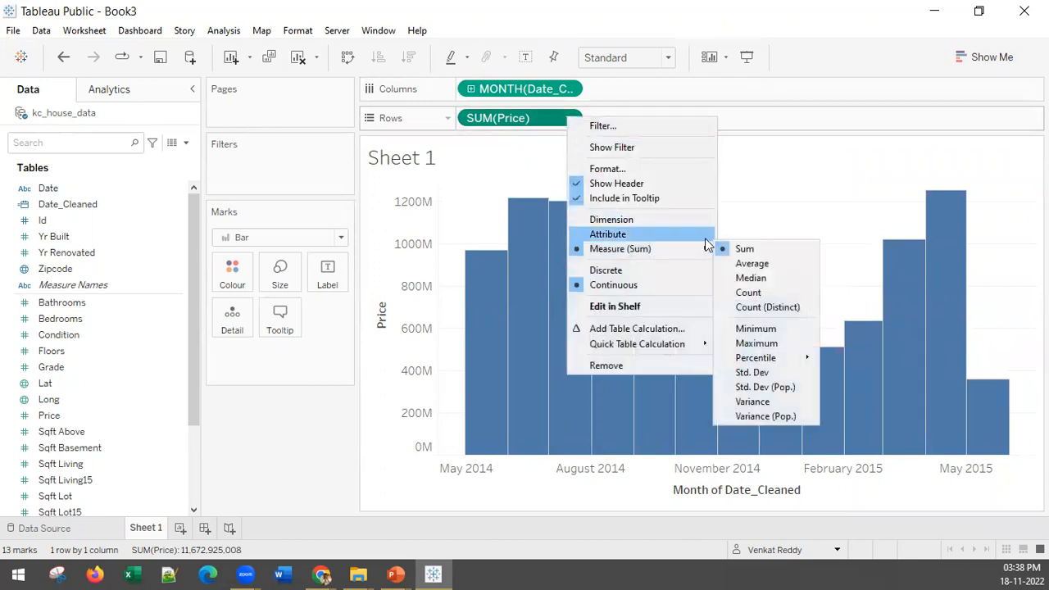
{"action": "left_click", "coordinate": [741, 263]}
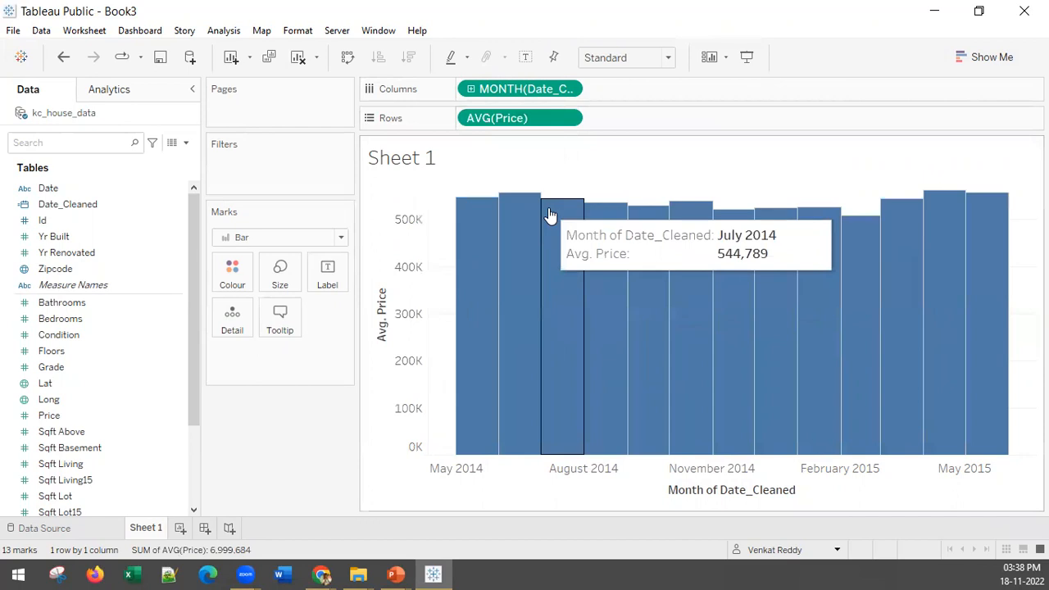
{"action": "key", "text": "ctrl+z"}
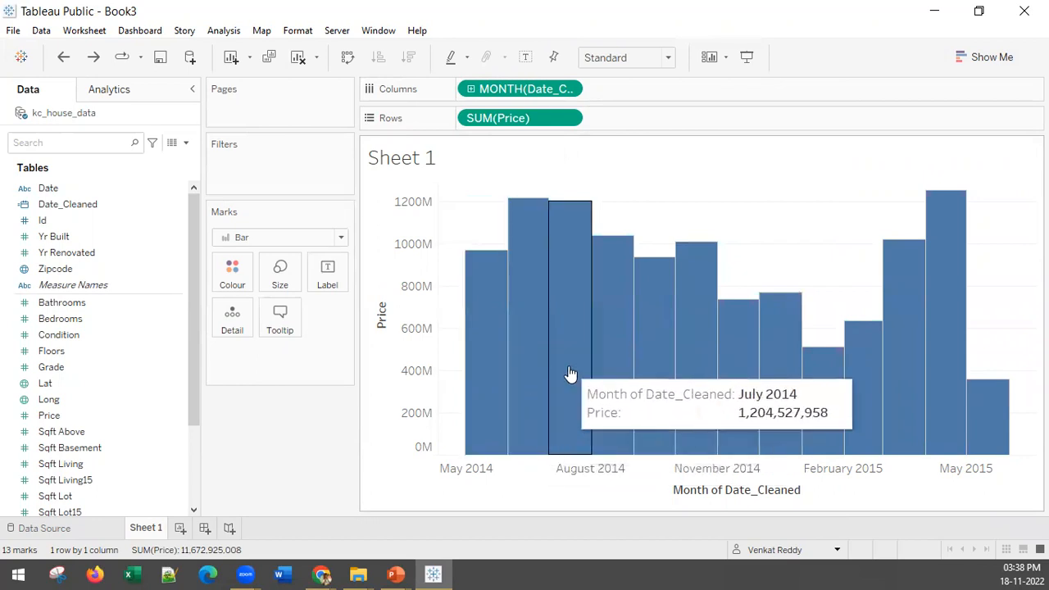
Step: Label the bars with SUM(Price) and format the labels as custom numbers in Millions (M) with 0 decimal places
{"action": "left_click_drag", "start_coordinate": [498, 118], "coordinate": [331, 277]}
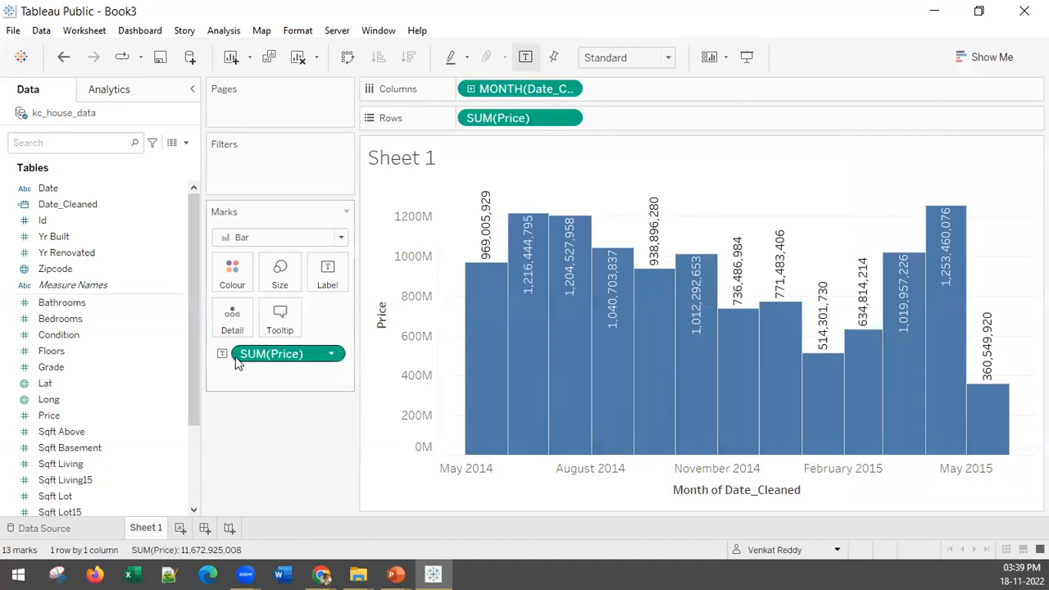
{"action": "right_click", "coordinate": [256, 355]}
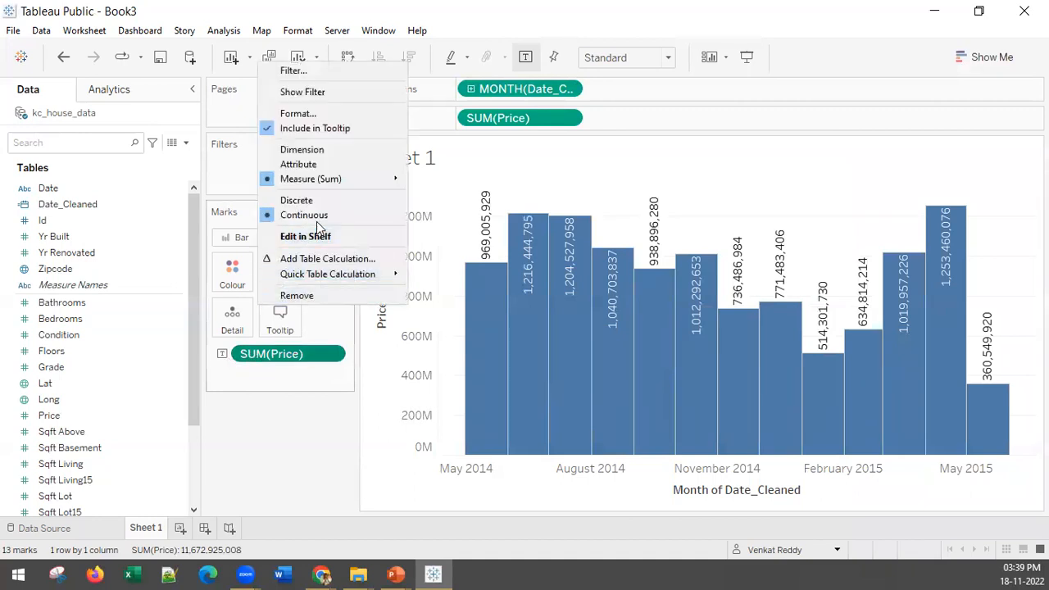
{"action": "left_click", "coordinate": [312, 112]}
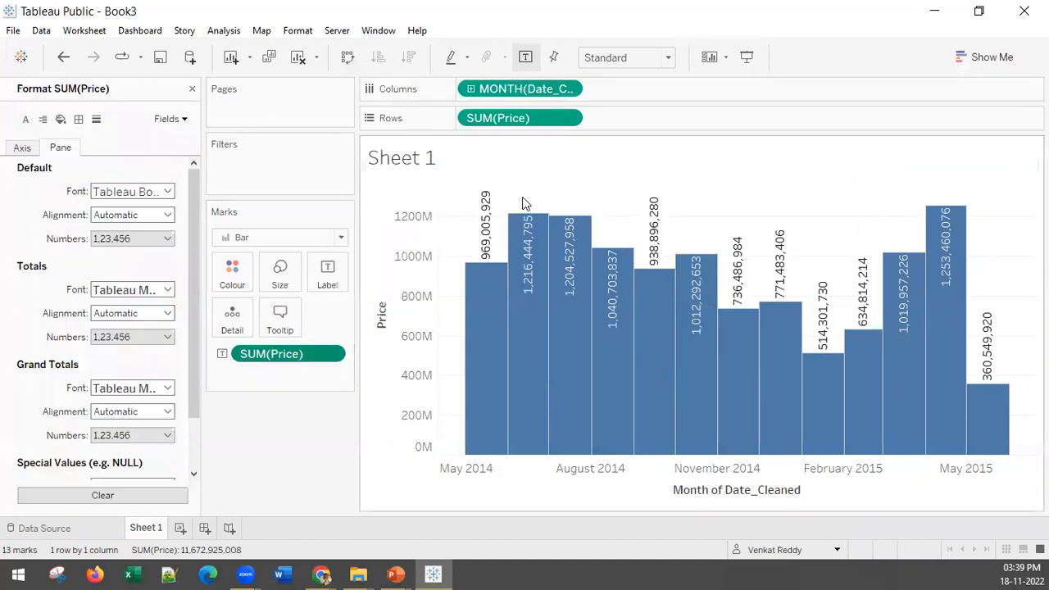
{"action": "left_click", "coordinate": [105, 241]}
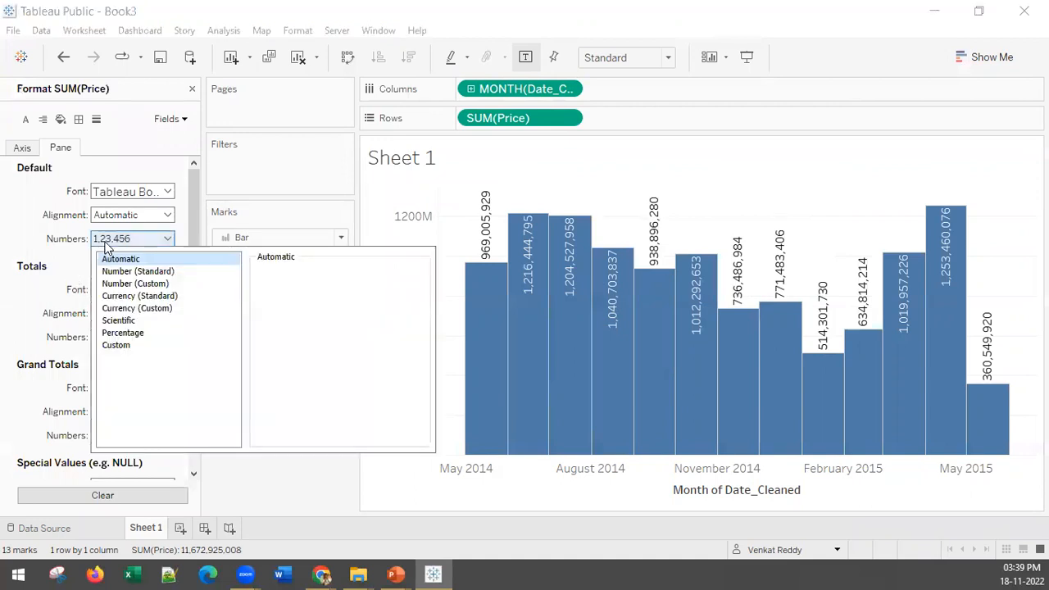
{"action": "left_click", "coordinate": [123, 283]}
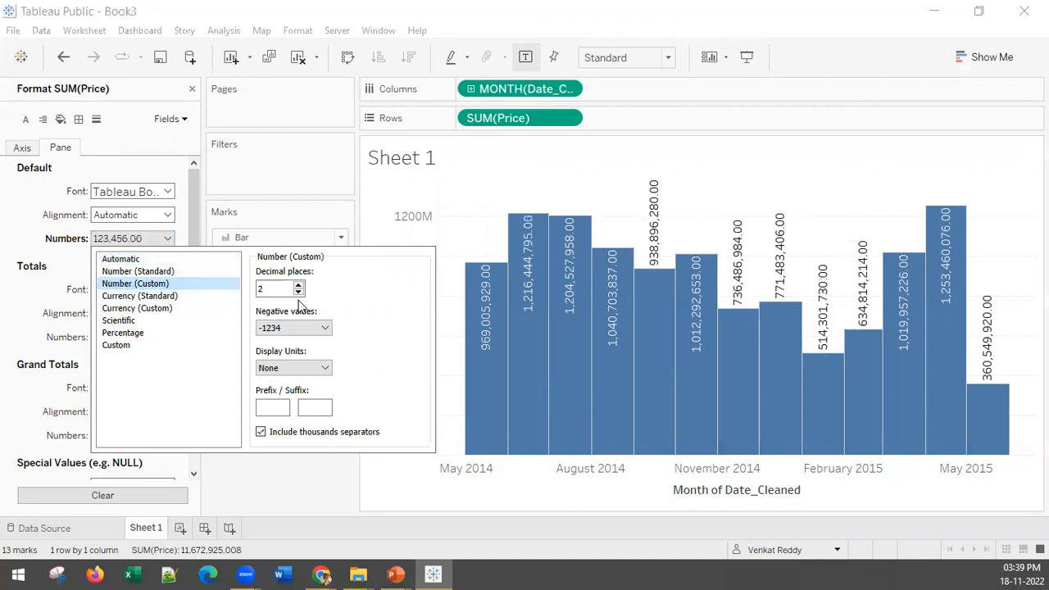
{"action": "left_click", "coordinate": [312, 368]}
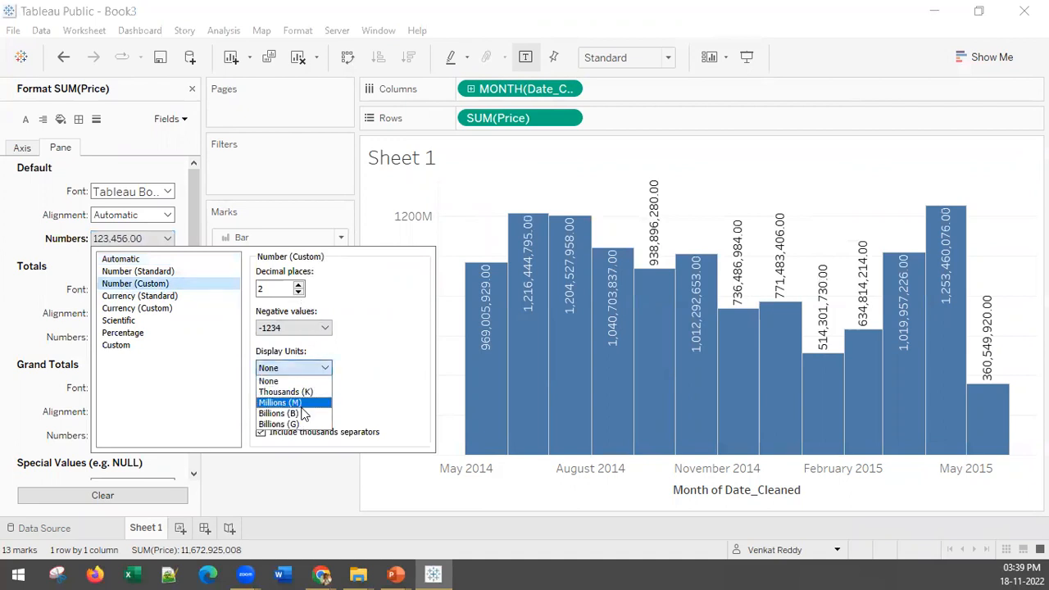
{"action": "left_click", "coordinate": [295, 402]}
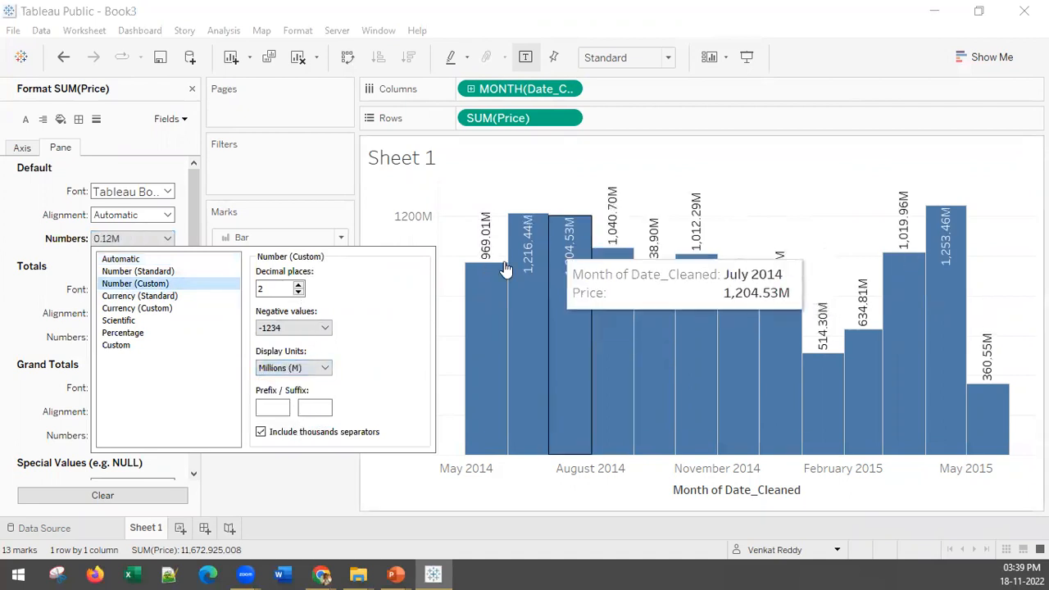
{"action": "left_click", "coordinate": [299, 292]}
{"action": "left_click", "coordinate": [300, 296]}
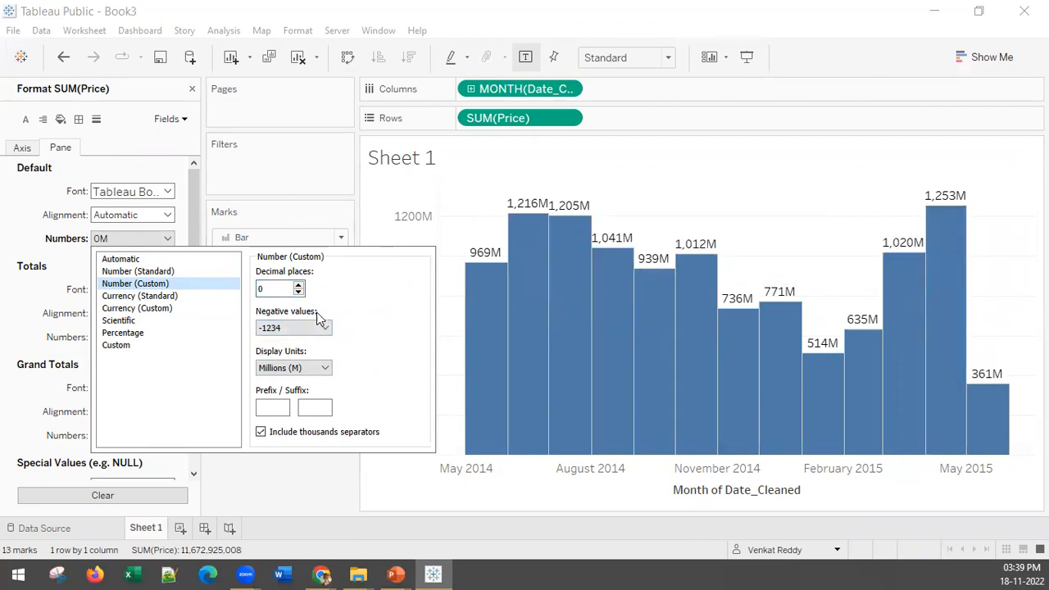
{"action": "left_click", "coordinate": [276, 469]}
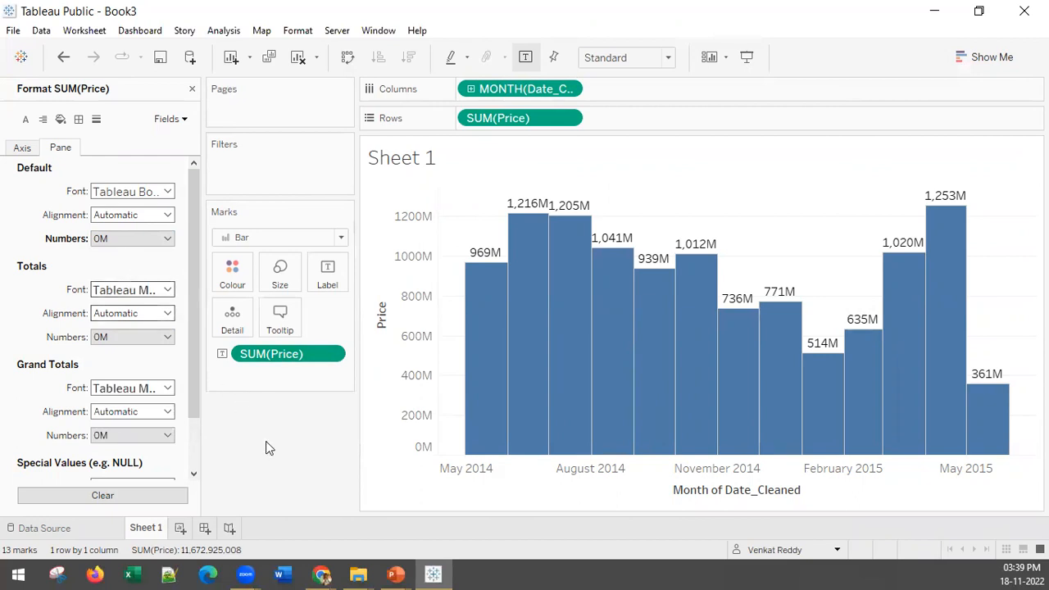
{"action": "left_click", "coordinate": [191, 89]}
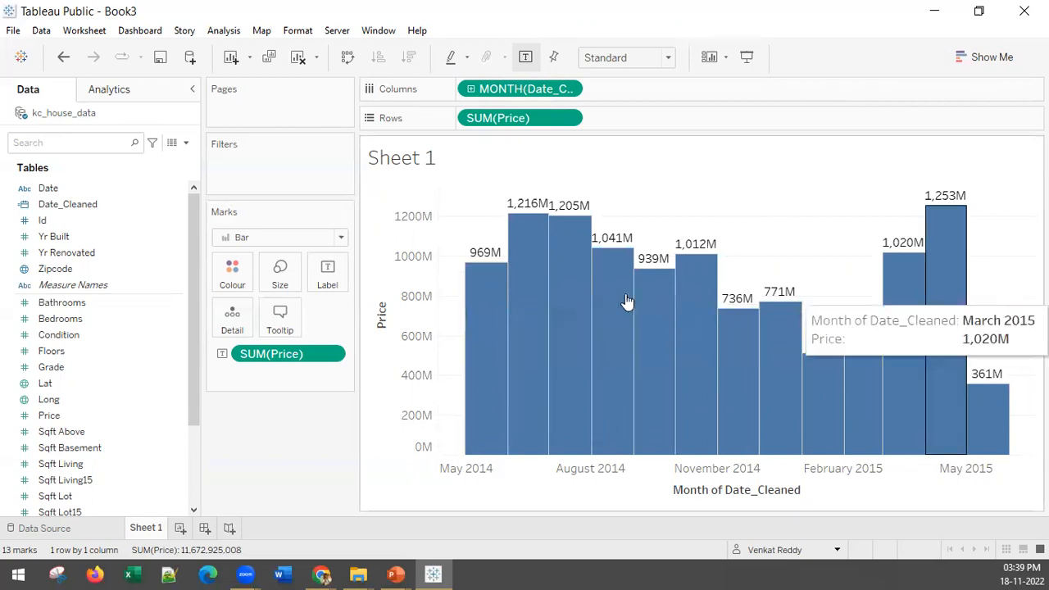
Step: Add a per-pane reference line to the Price axis at the average of SUM(Price)
{"action": "right_click", "coordinate": [439, 272]}
{"action": "left_click", "coordinate": [414, 270]}
{"action": "right_click", "coordinate": [414, 275]}
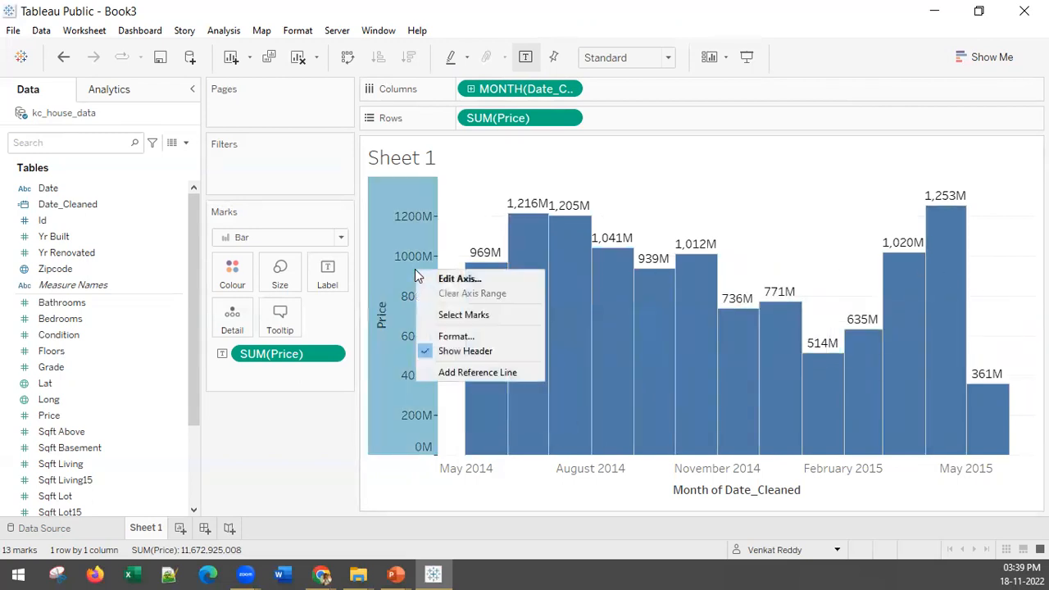
{"action": "left_click", "coordinate": [457, 373]}
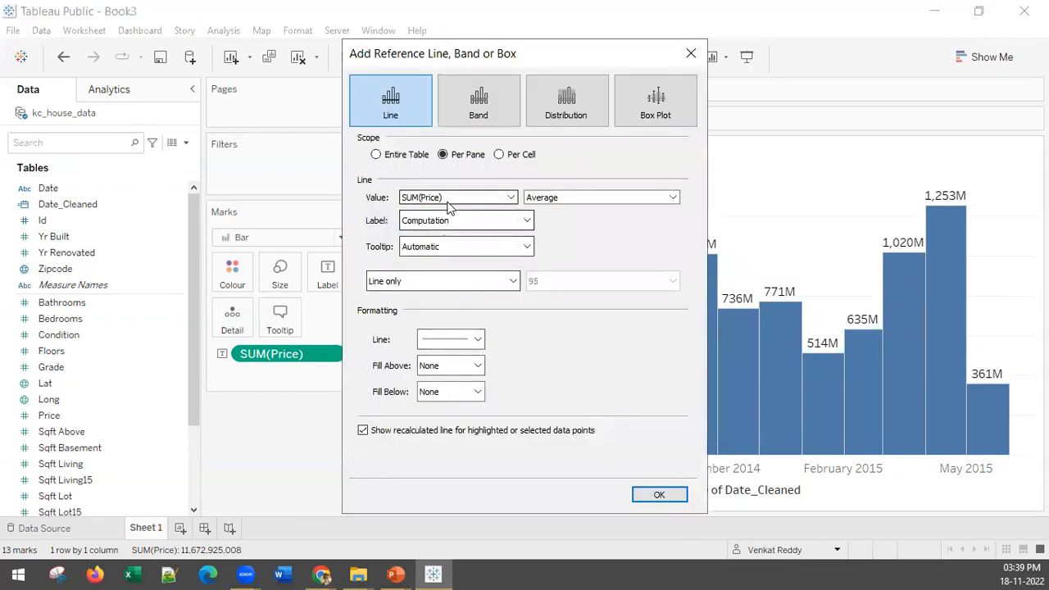
{"action": "left_click", "coordinate": [564, 201]}
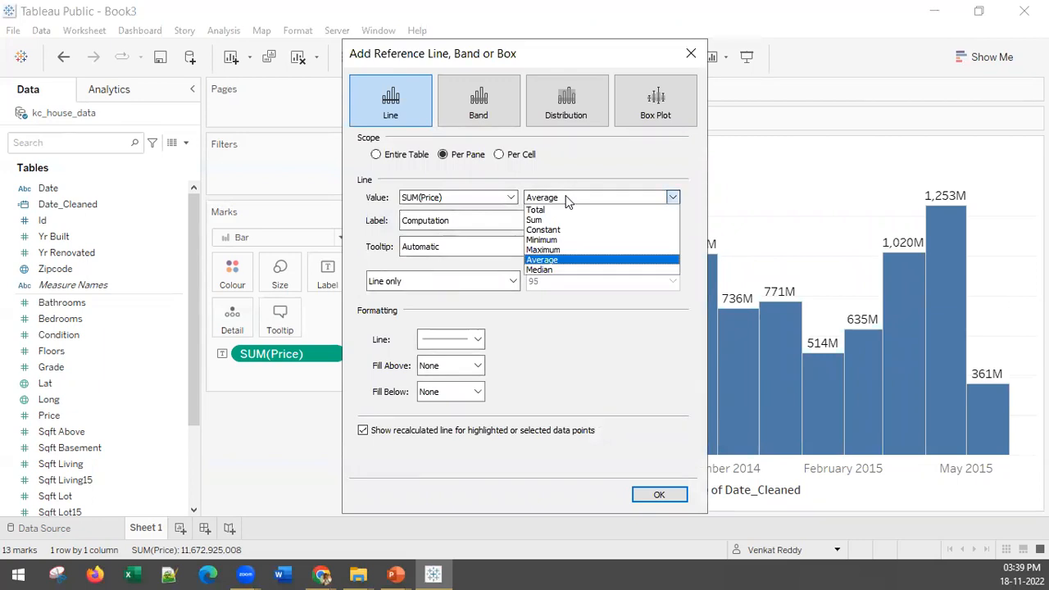
{"action": "left_click", "coordinate": [554, 260]}
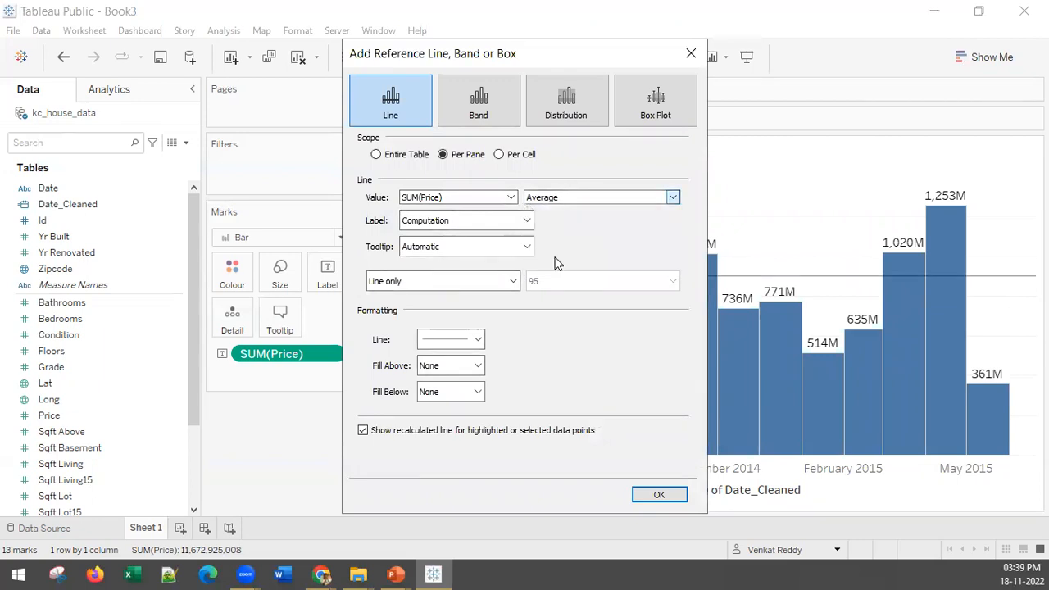
{"action": "left_click", "coordinate": [658, 494]}
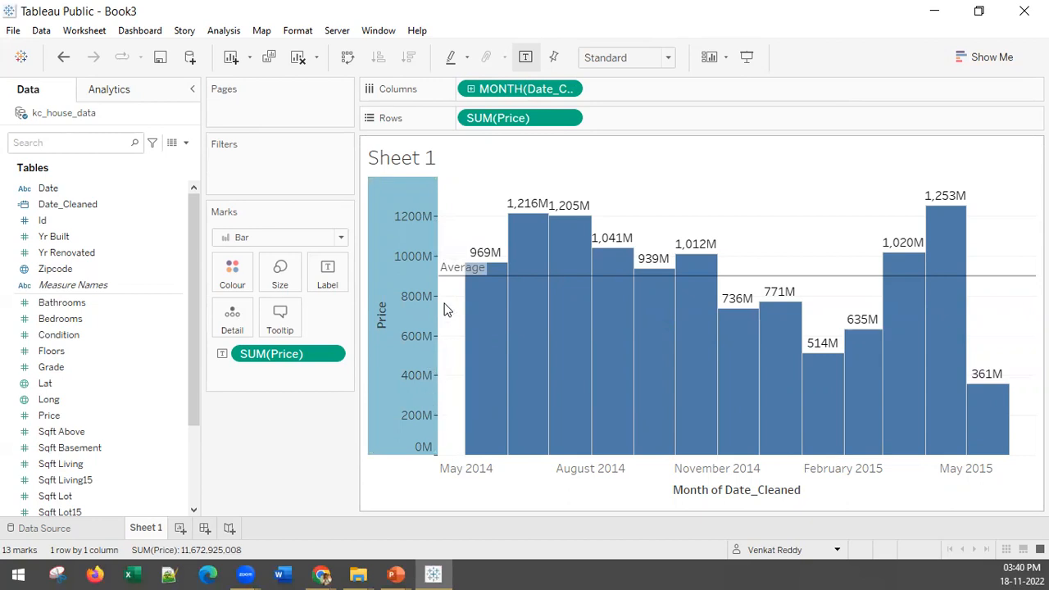
Step: Examine the average reference line's options and value, comparing it with the July 2014 bar selected and deselected
{"action": "mouse_move", "coordinate": [456, 283]}
{"action": "right_click", "coordinate": [412, 280]}
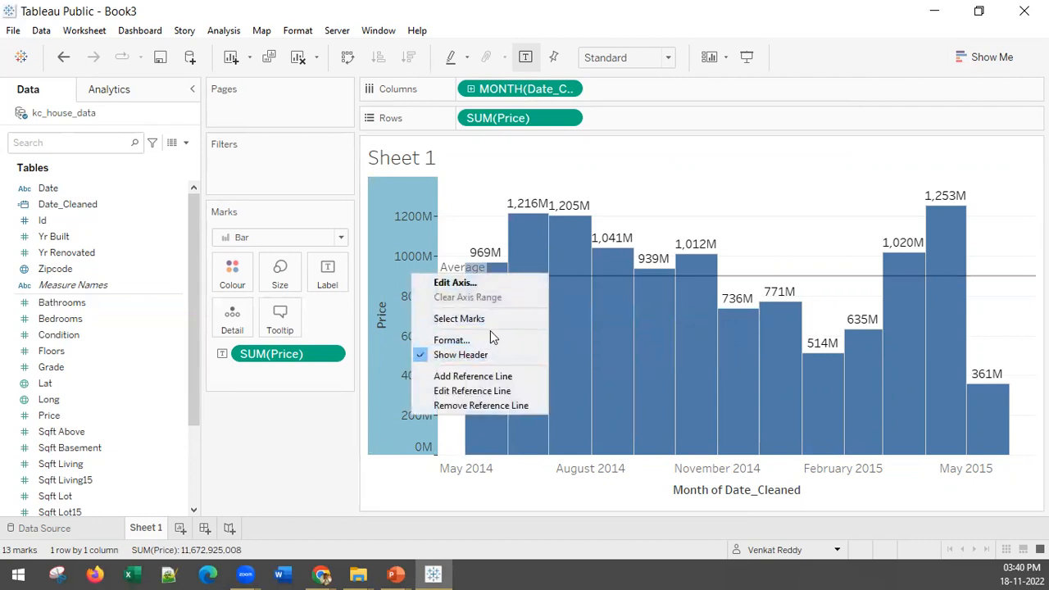
{"action": "left_click", "coordinate": [578, 279]}
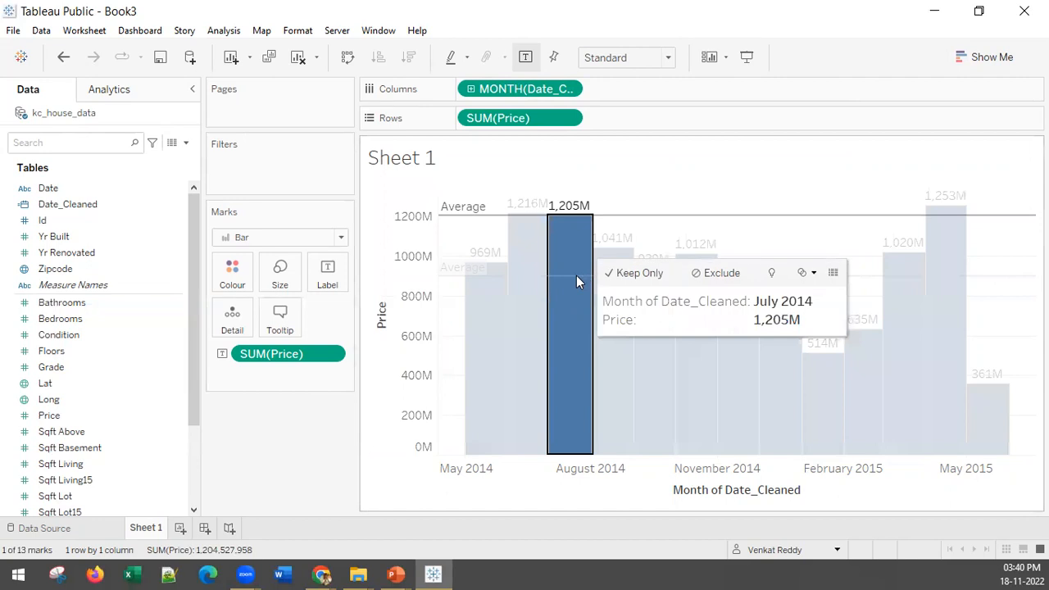
{"action": "left_click", "coordinate": [489, 211]}
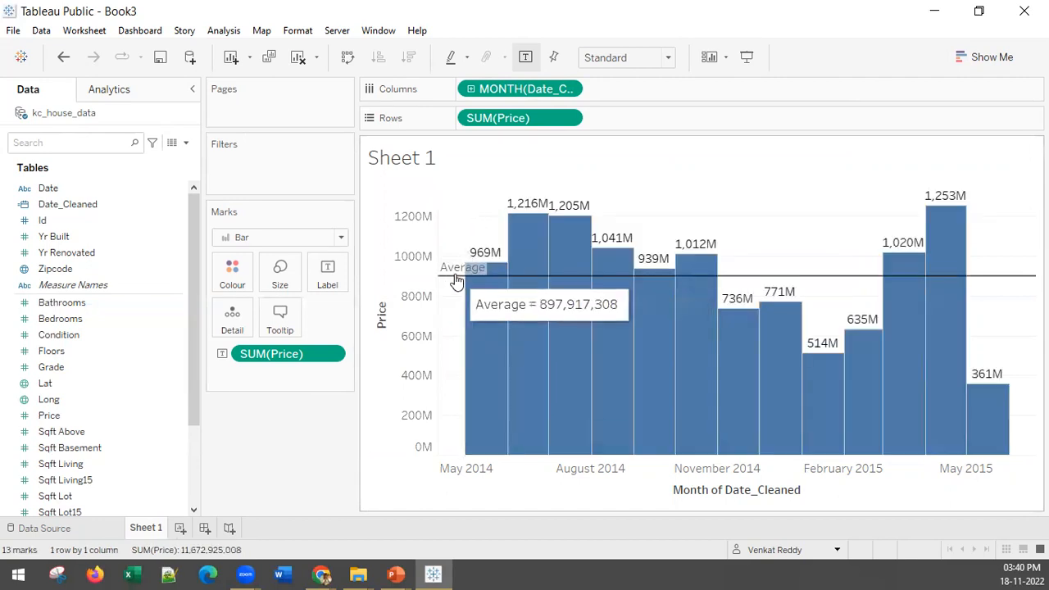
{"action": "left_click", "coordinate": [451, 277]}
Step: Start a second per-pane reference line on the Price axis and create a new parameter for its value
{"action": "left_click", "coordinate": [402, 265]}
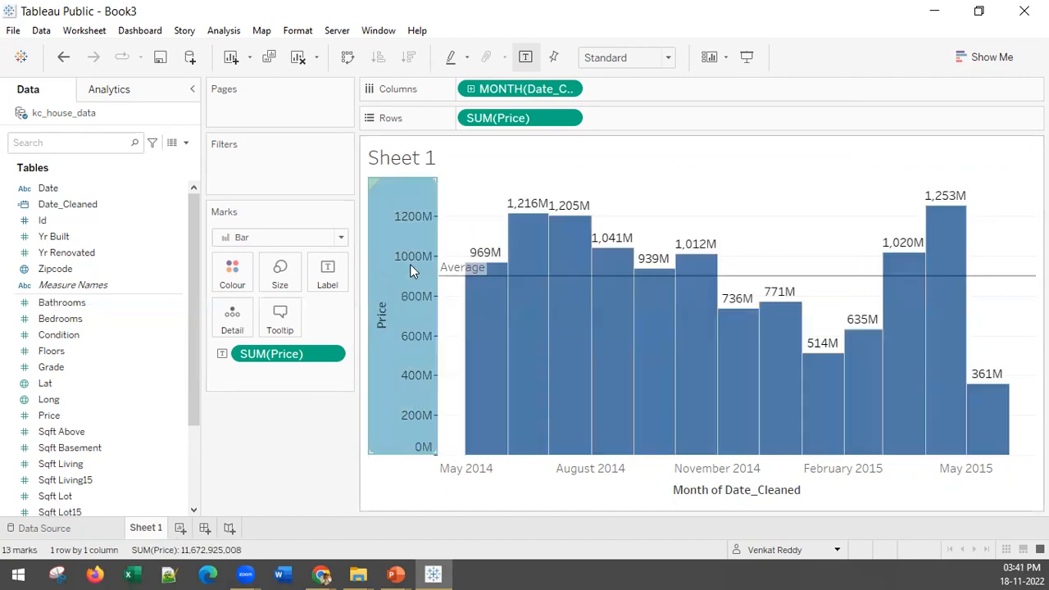
{"action": "right_click", "coordinate": [410, 264]}
{"action": "left_click", "coordinate": [449, 370]}
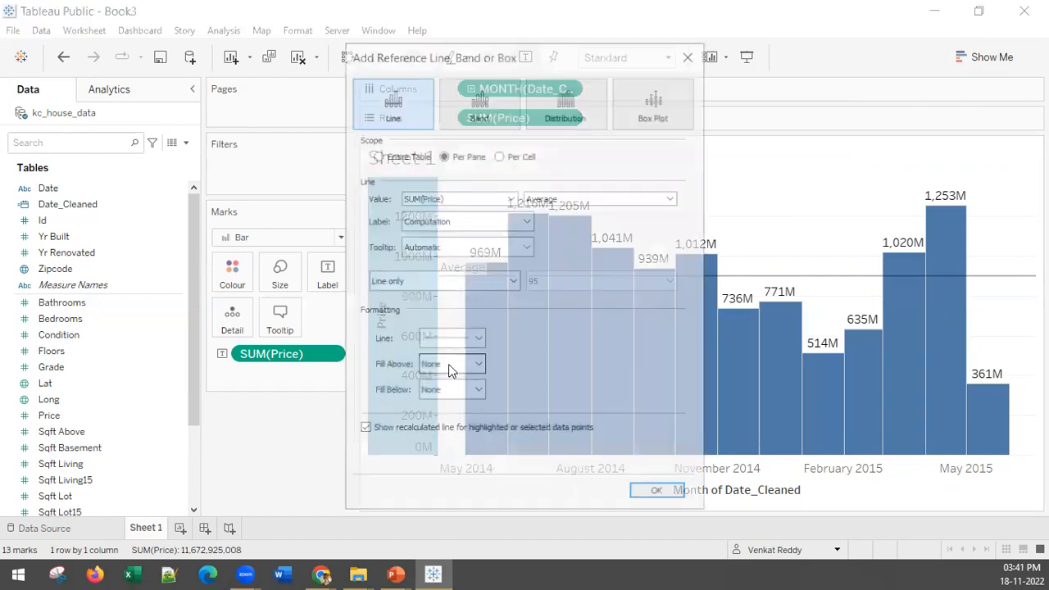
{"action": "left_click", "coordinate": [436, 199]}
{"action": "left_click", "coordinate": [436, 203]}
{"action": "left_click", "coordinate": [566, 199]}
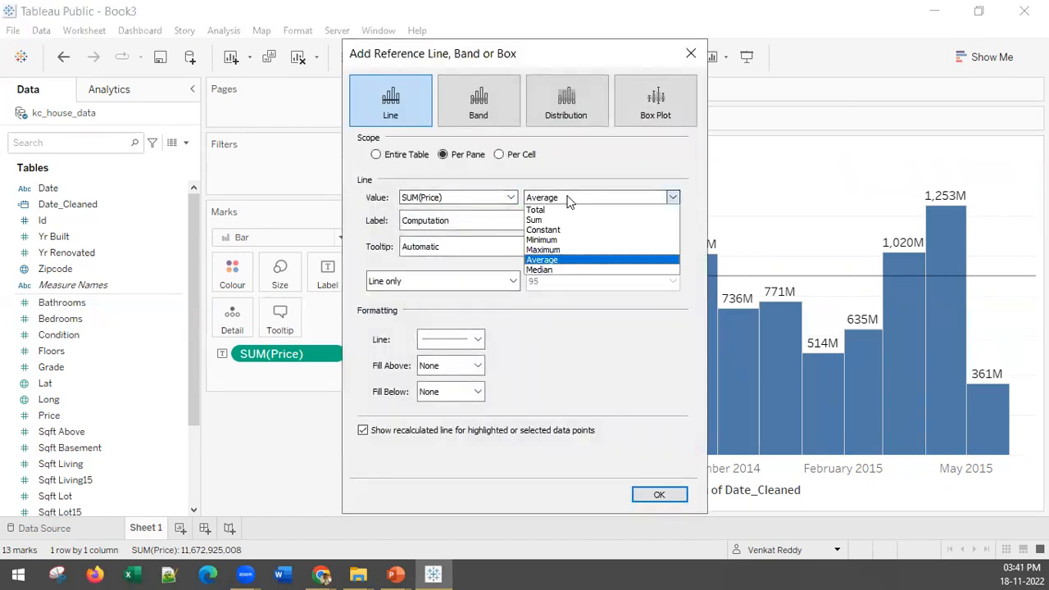
{"action": "left_click", "coordinate": [453, 197]}
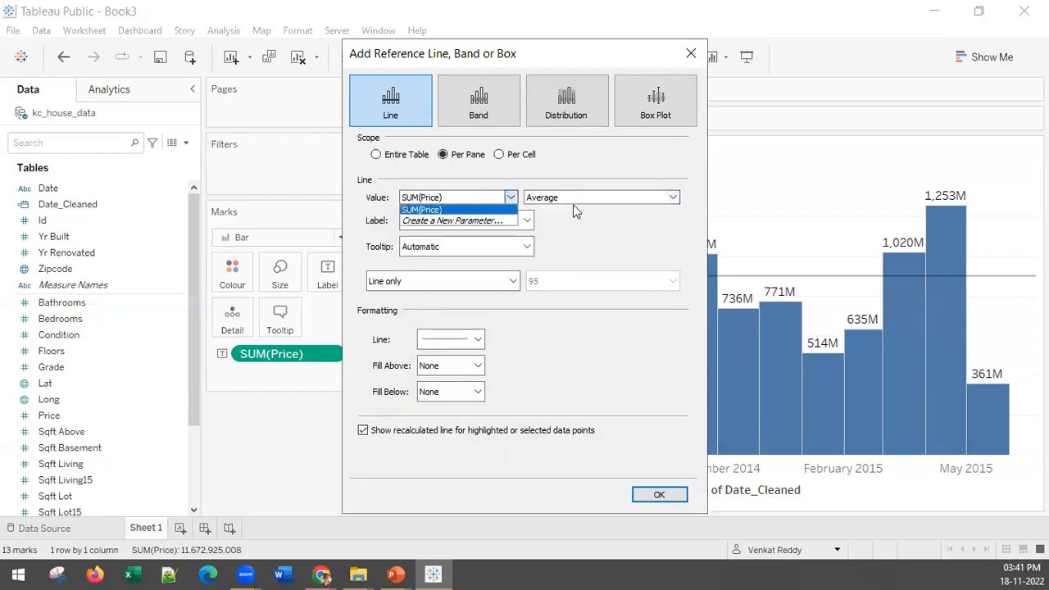
{"action": "left_click", "coordinate": [573, 207]}
{"action": "left_click", "coordinate": [566, 199]}
{"action": "left_click", "coordinate": [568, 199]}
{"action": "left_click", "coordinate": [426, 196]}
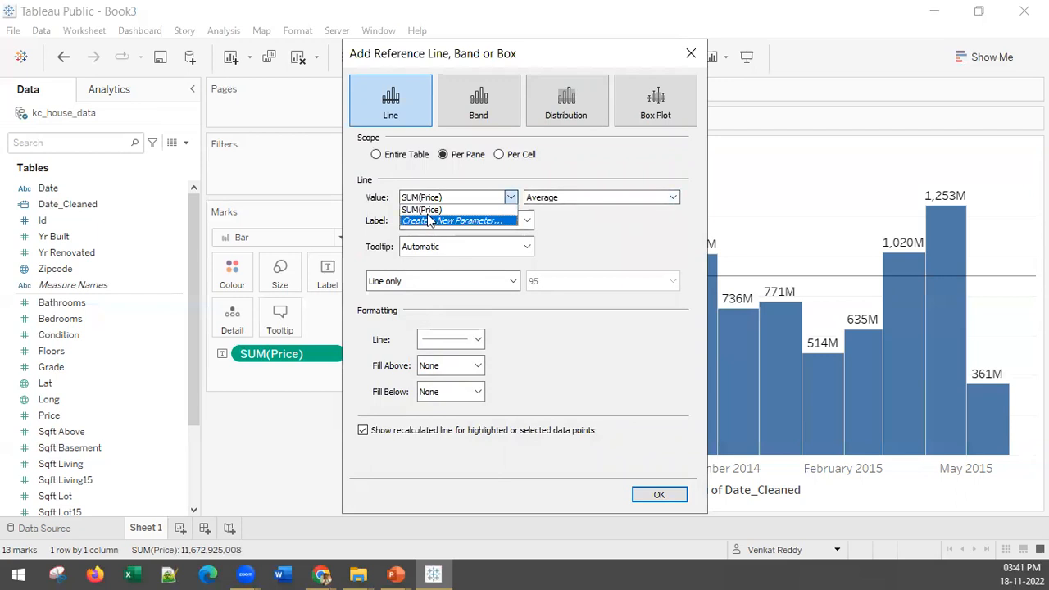
{"action": "left_click", "coordinate": [451, 220]}
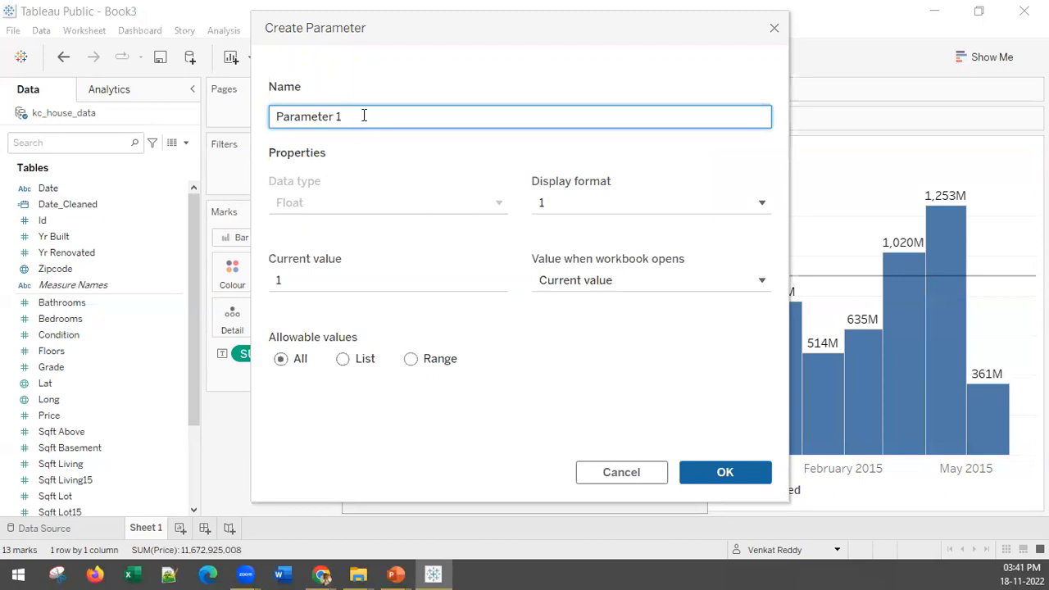
Step: Name the parameter Price_input_user with the automatic display format, and use it as the new reference line's value
{"action": "left_click_drag", "start_coordinate": [363, 116], "coordinate": [146, 103]}
{"action": "type", "text": "Price_i"}
{"action": "type", "text": "nput_par"}
{"action": "type", "text": "ameter"}
{"action": "key", "text": "BackSpace"}
{"action": "key", "text": "BackSpace"}
{"action": "key", "text": "BackSpace"}
{"action": "key", "text": "BackSpace"}
{"action": "key", "text": "BackSpace"}
{"action": "key", "text": "BackSpace"}
{"action": "key", "text": "BackSpace"}
{"action": "key", "text": "BackSpace"}
{"action": "key", "text": "BackSpace"}
{"action": "type", "text": "user"}
{"action": "left_click", "coordinate": [584, 209]}
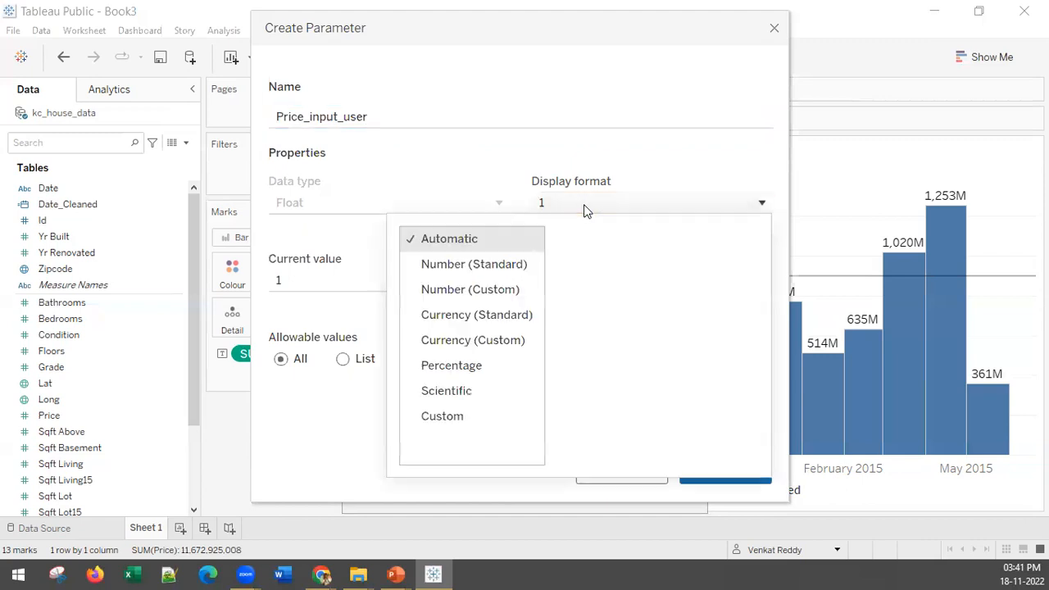
{"action": "left_click", "coordinate": [583, 204]}
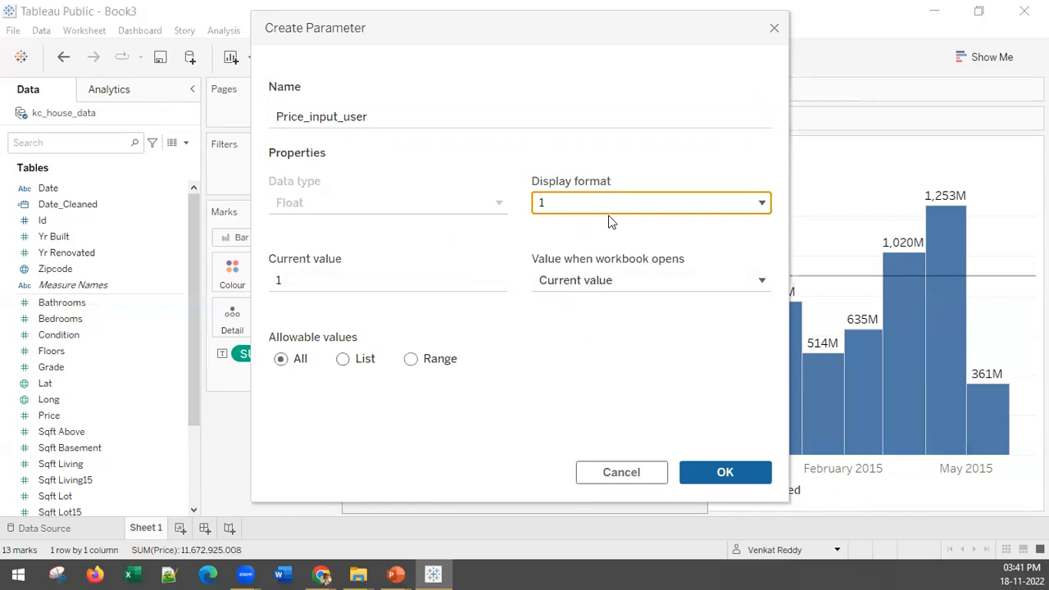
{"action": "left_click", "coordinate": [732, 475]}
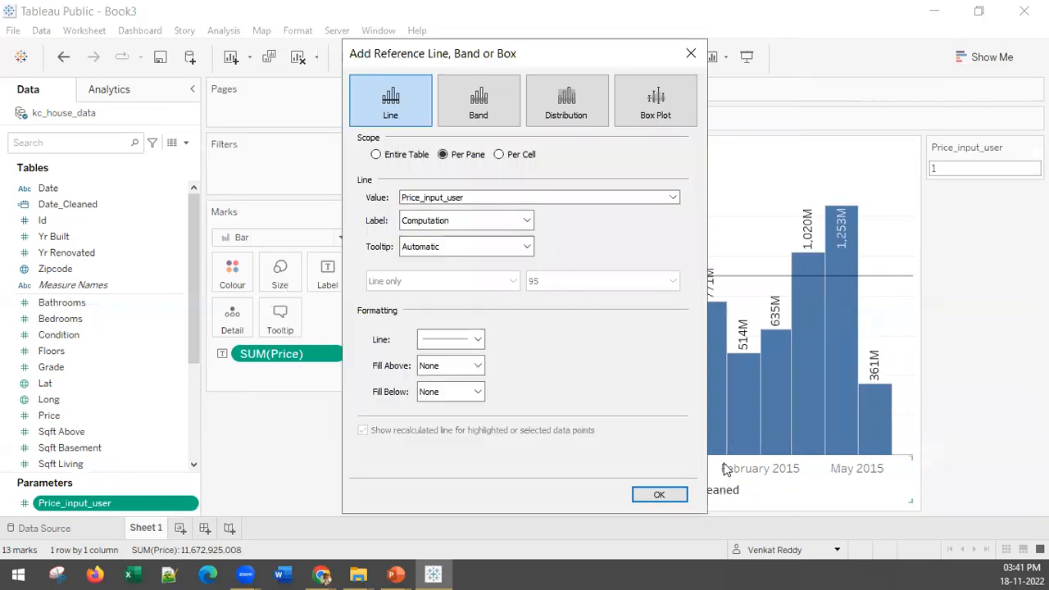
{"action": "left_click", "coordinate": [690, 53]}
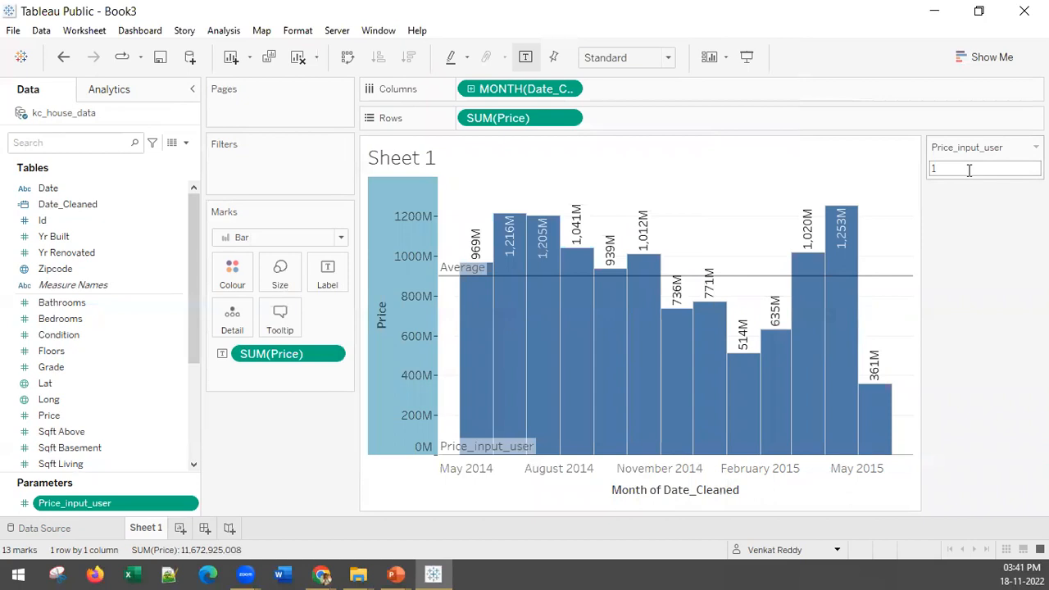
Step: Try the value 100 for the Price_input_user parameter
{"action": "mouse_move", "coordinate": [439, 279]}
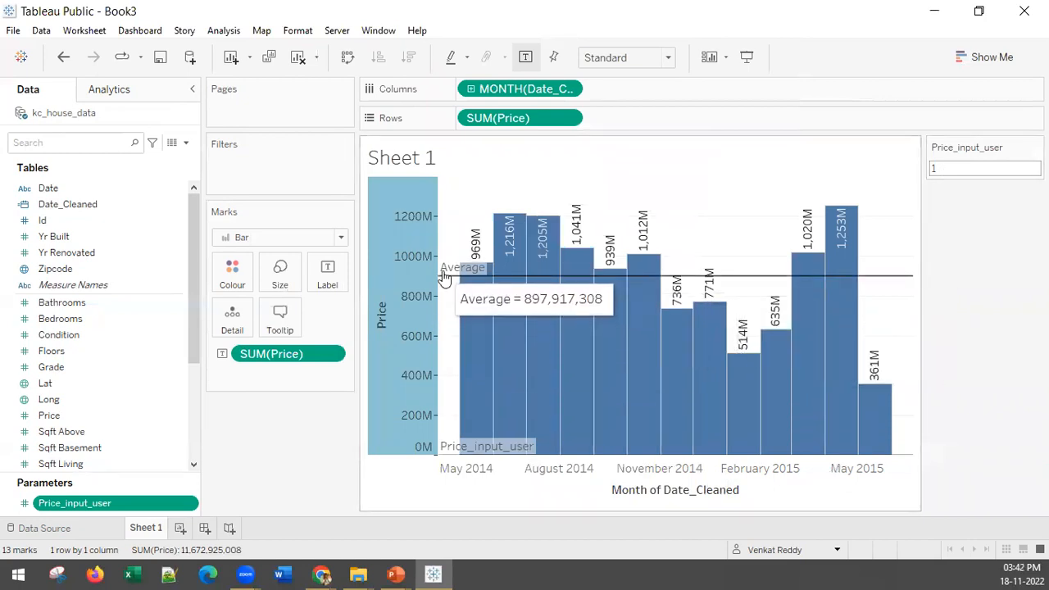
{"action": "left_click", "coordinate": [1000, 169]}
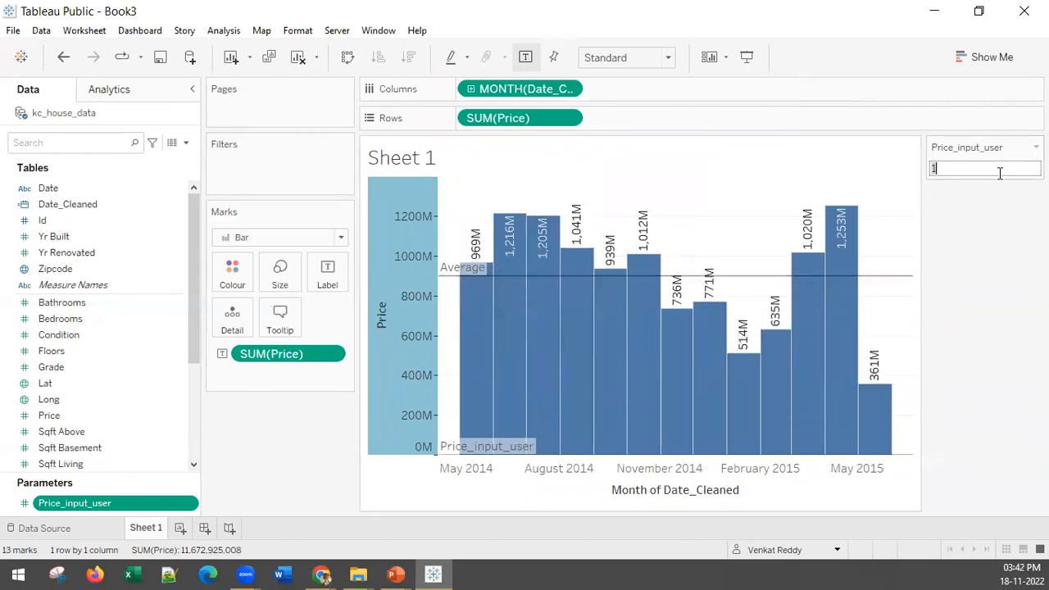
{"action": "type", "text": "100"}
{"action": "key", "text": "Return"}
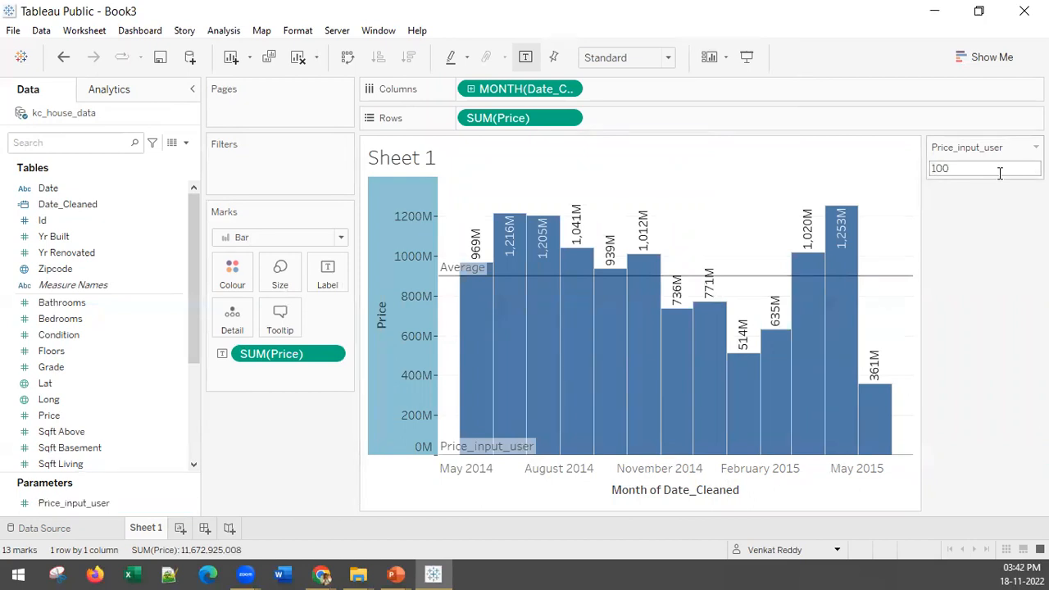
{"action": "left_click", "coordinate": [999, 169]}
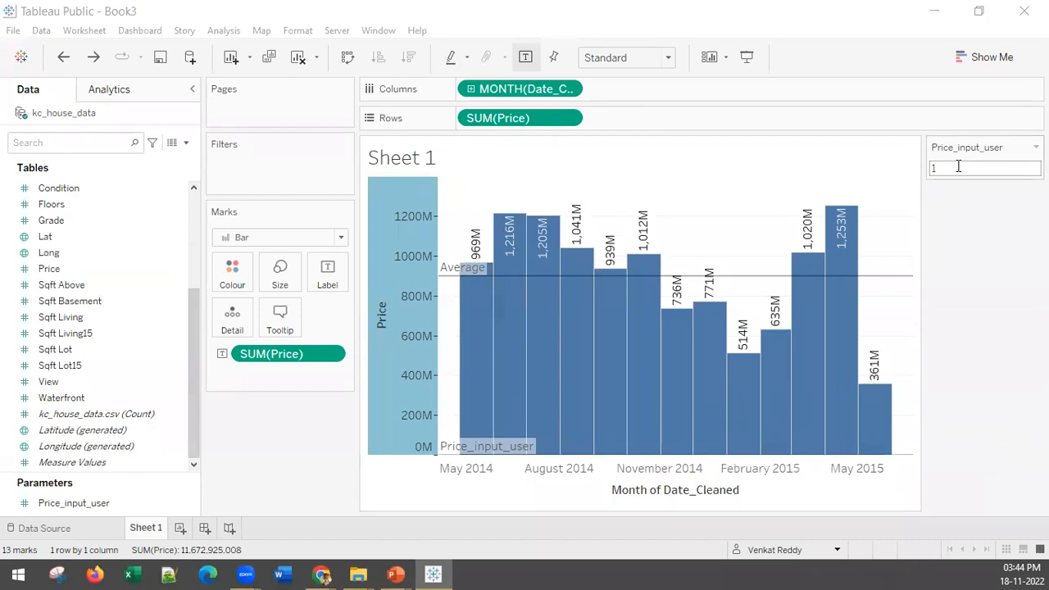
Step: Check the Price_input_user parameter and its reference line, and set the parameter's value to 400000000
{"action": "scroll", "coordinate": [154, 398], "scroll_direction": "up", "scroll_amount": 5}
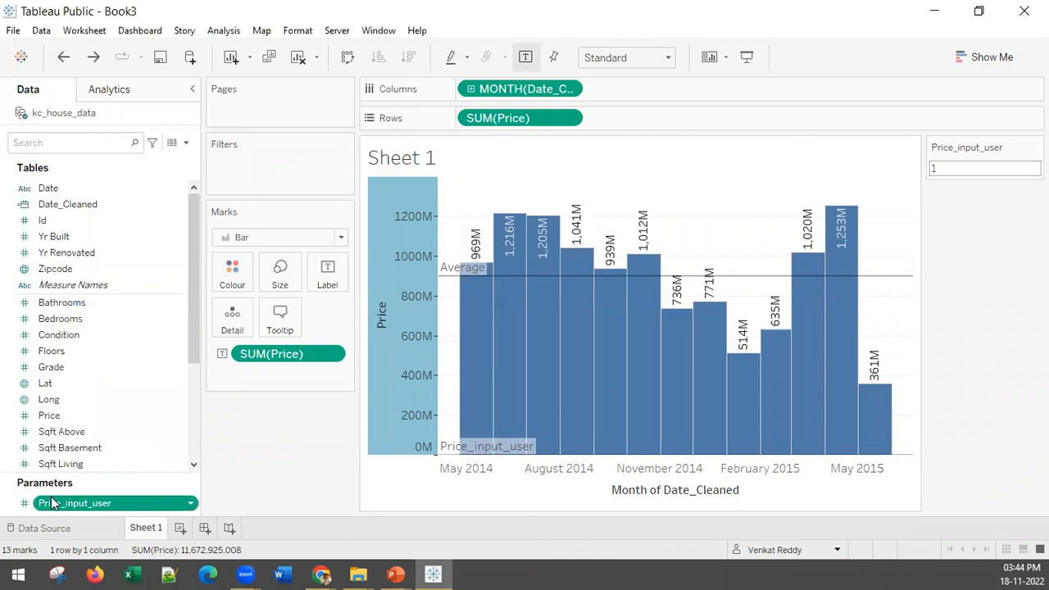
{"action": "scroll", "coordinate": [197, 435], "scroll_direction": "down", "scroll_amount": 5}
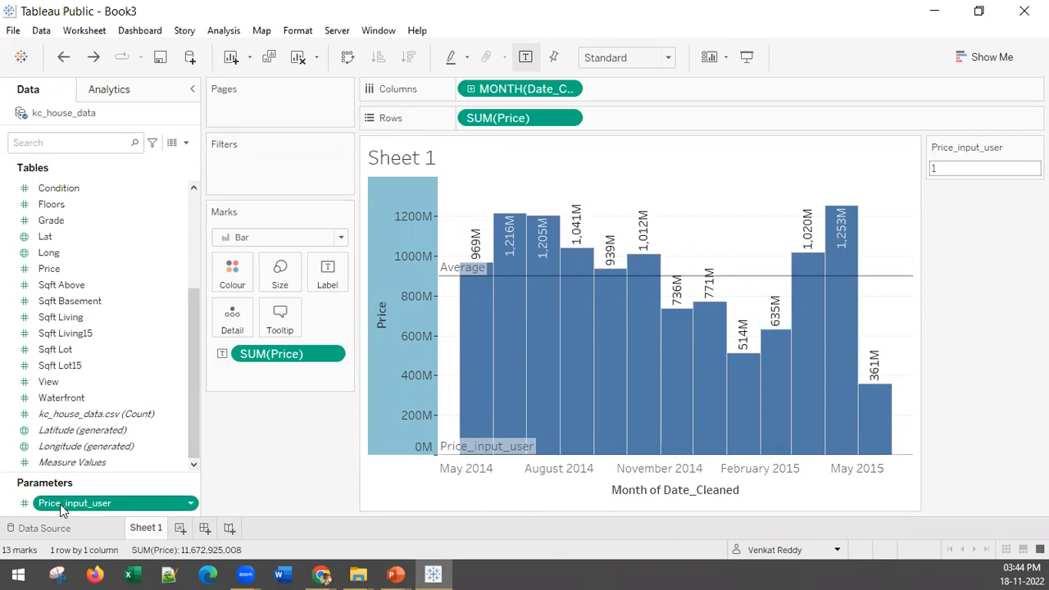
{"action": "mouse_move", "coordinate": [442, 455]}
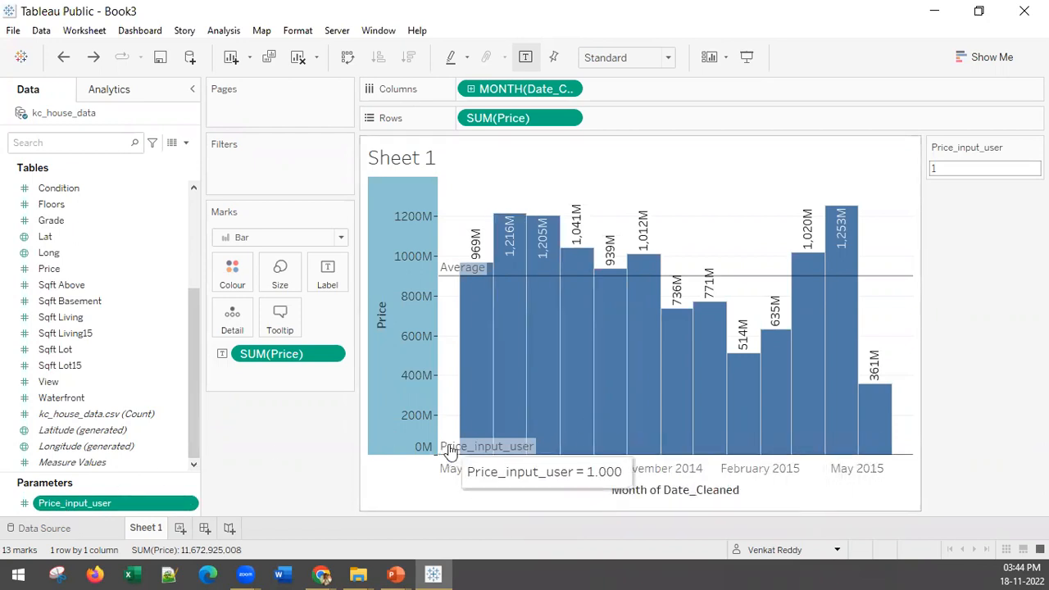
{"action": "left_click", "coordinate": [952, 166]}
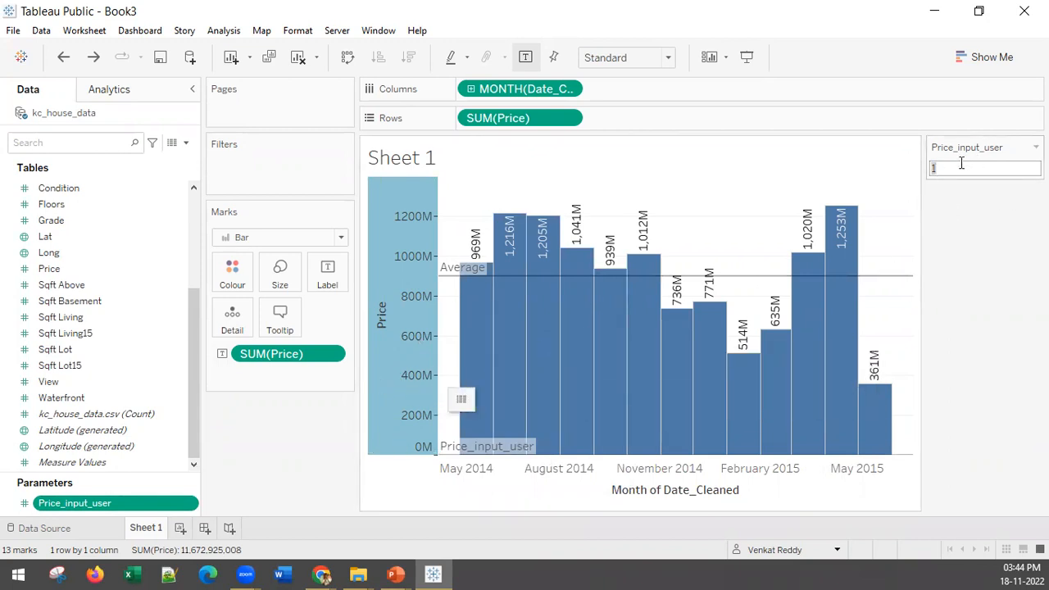
{"action": "double_click", "coordinate": [928, 167]}
{"action": "type", "text": "4000"}
{"action": "left_click_drag", "start_coordinate": [946, 165], "coordinate": [1004, 168]}
{"action": "left_click", "coordinate": [964, 168]}
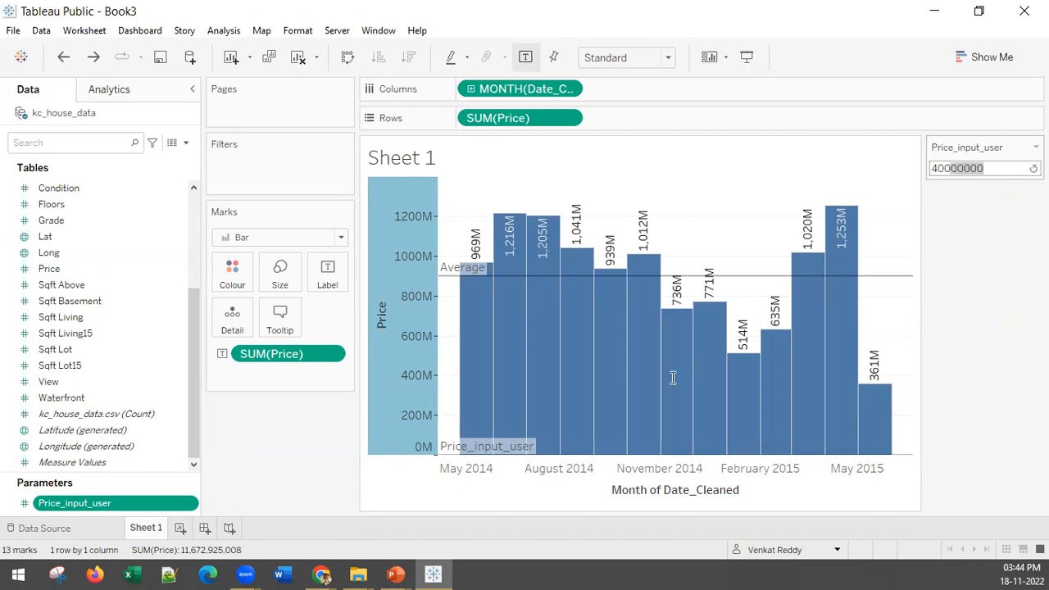
{"action": "key", "text": "Return"}
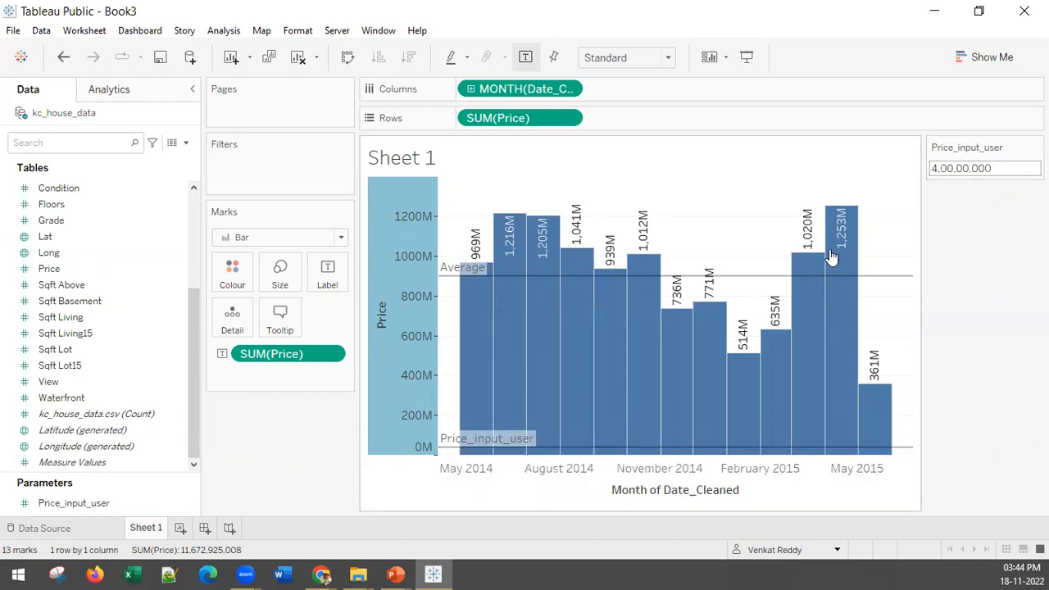
{"action": "left_click", "coordinate": [1019, 166]}
{"action": "type", "text": "0"}
{"action": "key", "text": "Return"}
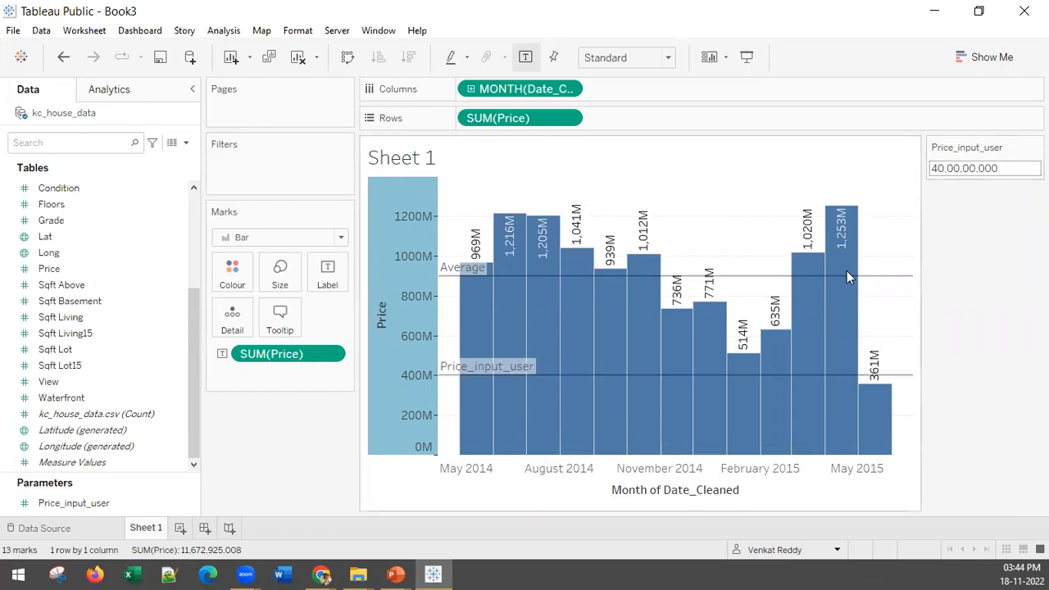
Step: Remove the average reference line from the Price axis, keeping the Price_input_user line
{"action": "right_click", "coordinate": [421, 377]}
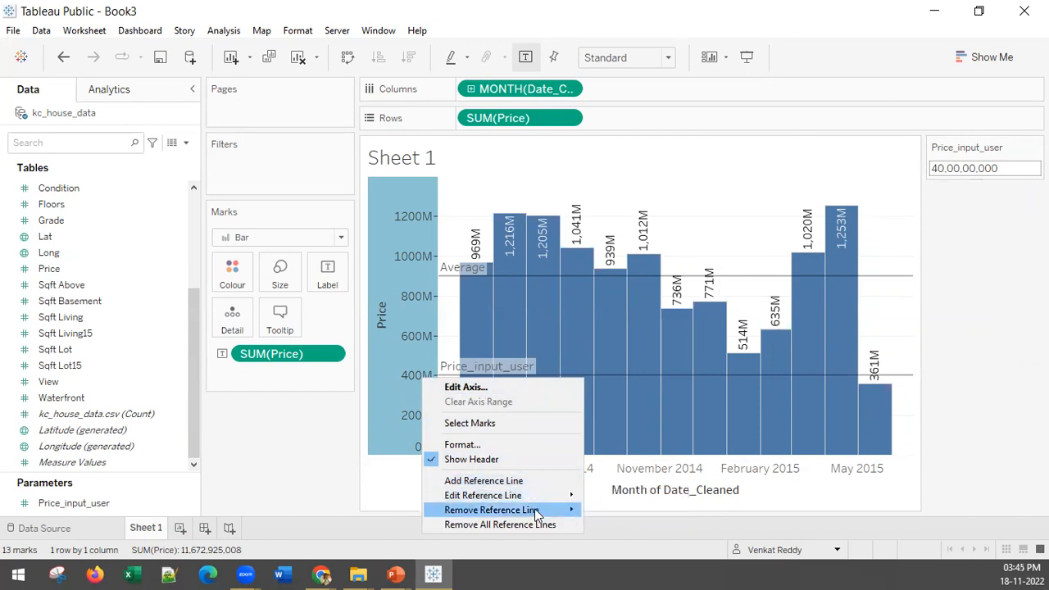
{"action": "mouse_move", "coordinate": [537, 514]}
{"action": "left_click", "coordinate": [611, 509]}
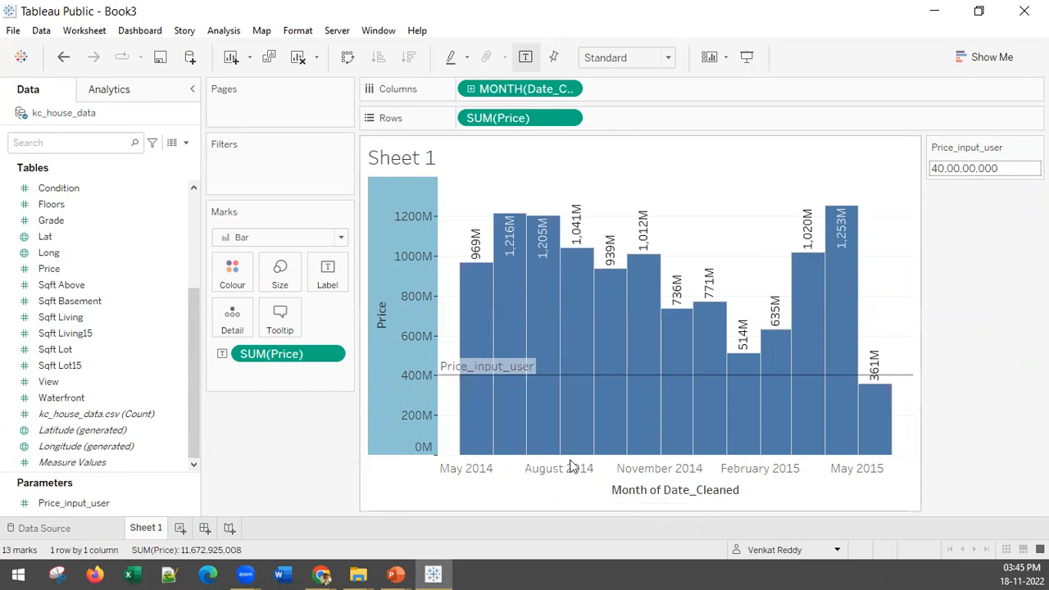
Step: Format the Price_input_user reference line in orange with the middle line thickness
{"action": "right_click", "coordinate": [424, 373]}
{"action": "left_click", "coordinate": [487, 489]}
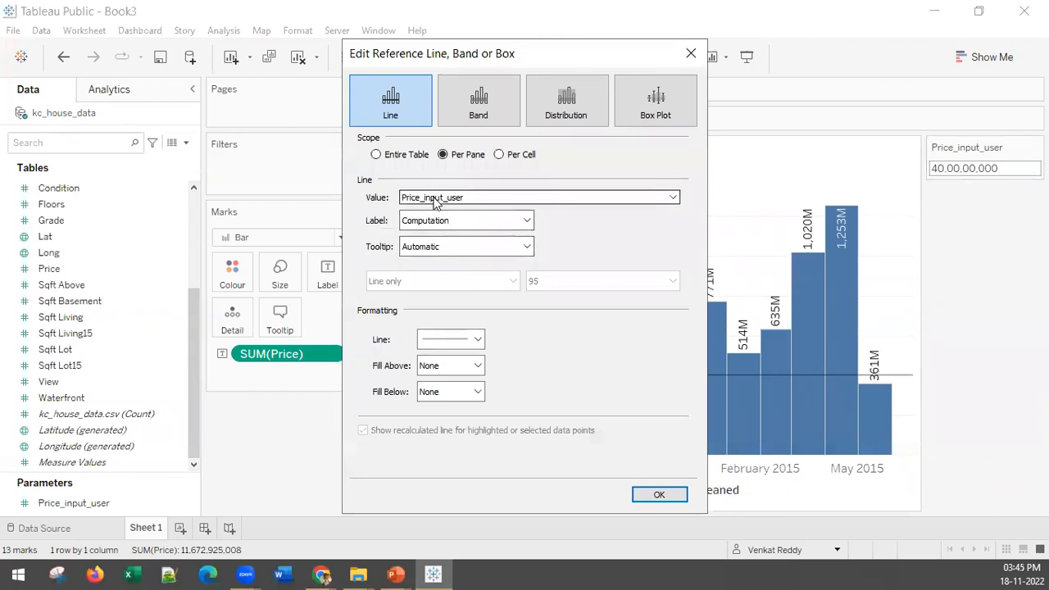
{"action": "left_click", "coordinate": [444, 339]}
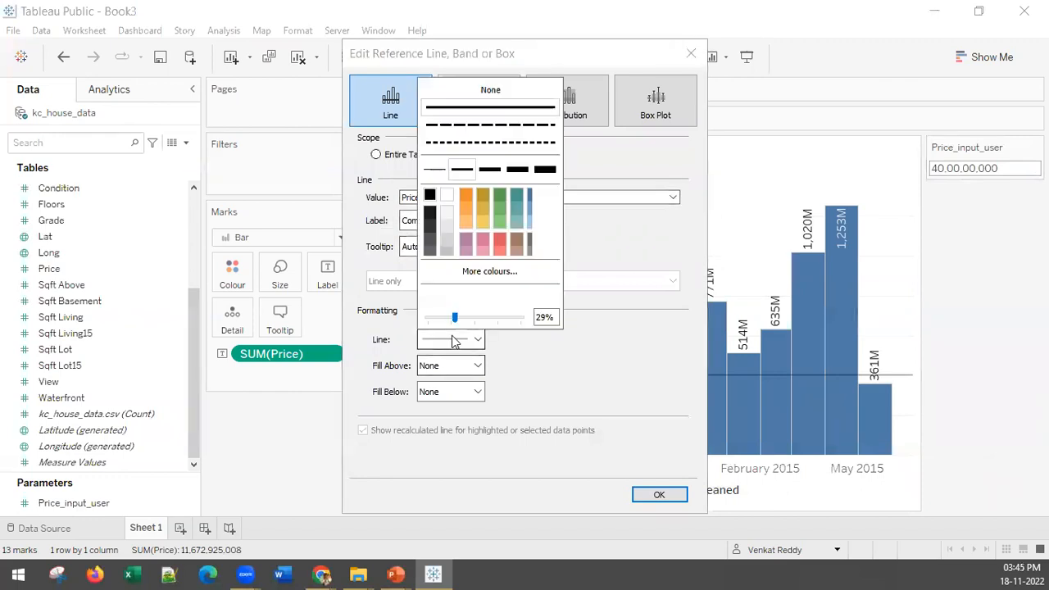
{"action": "left_click", "coordinate": [467, 197]}
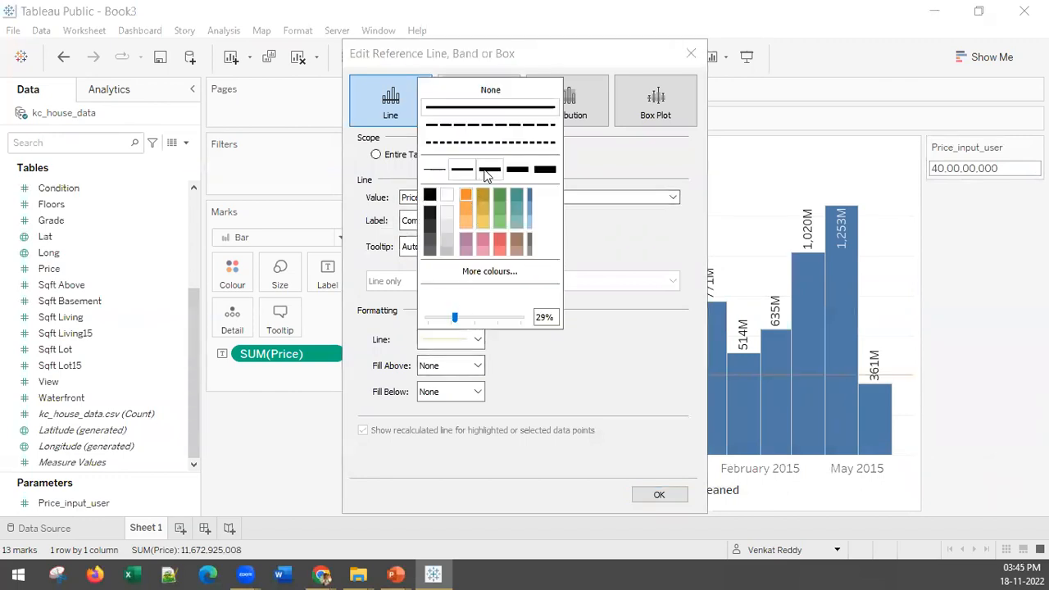
{"action": "left_click", "coordinate": [628, 409]}
{"action": "left_click", "coordinate": [659, 494]}
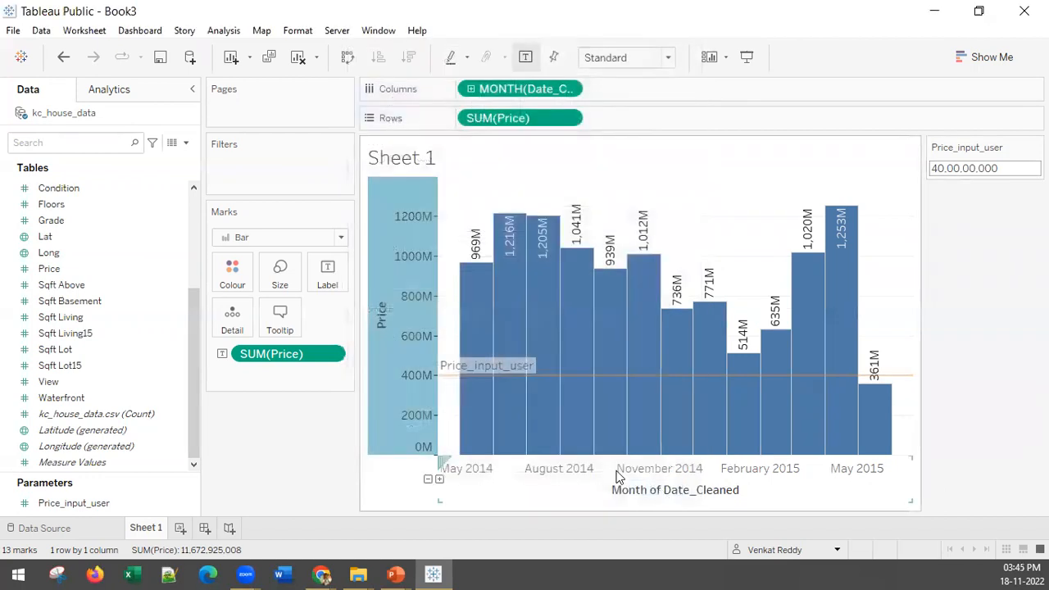
Step: Format the Price_input_user reference line in red at 98% opacity with the second-thickest line width
{"action": "right_click", "coordinate": [426, 374]}
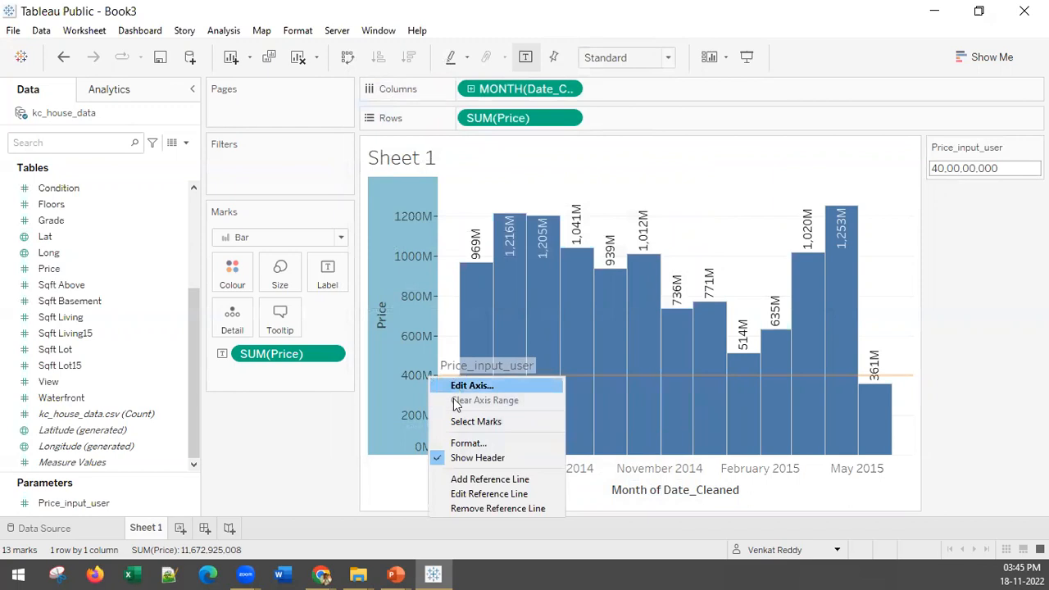
{"action": "left_click", "coordinate": [479, 493]}
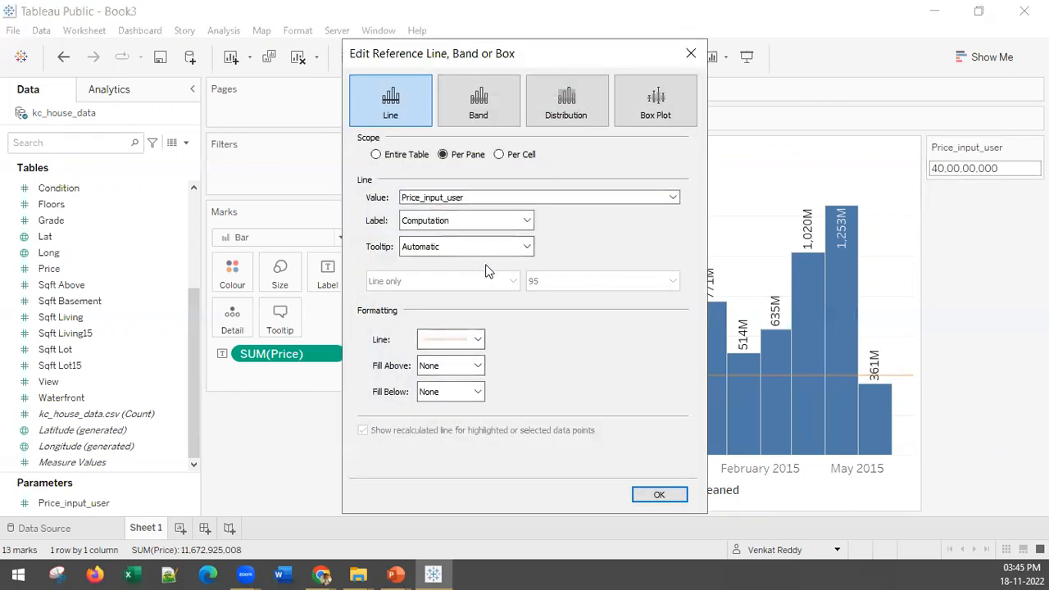
{"action": "left_click", "coordinate": [468, 340]}
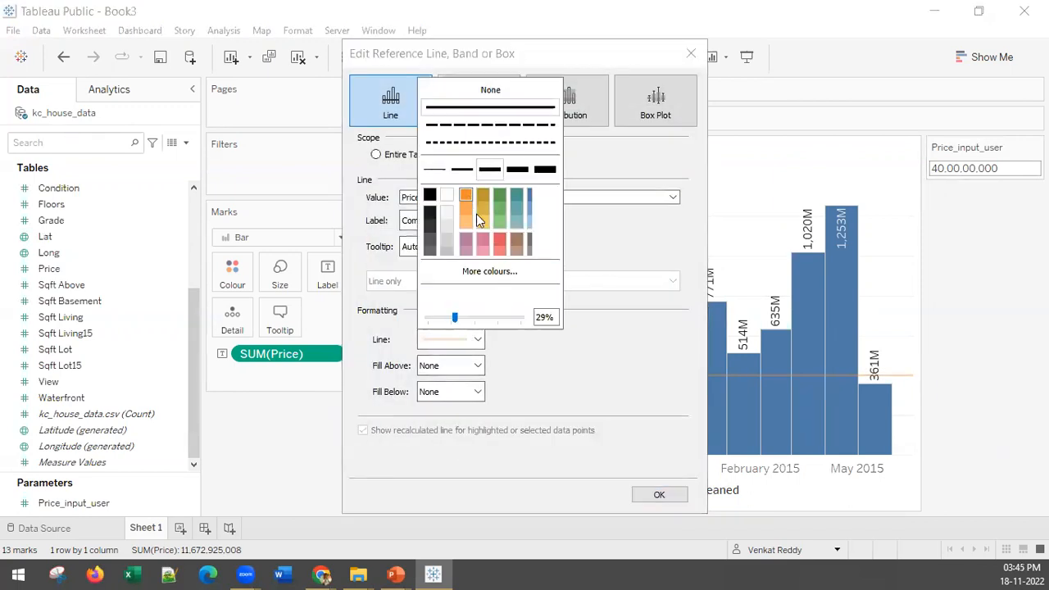
{"action": "left_click", "coordinate": [499, 238]}
{"action": "left_click_drag", "start_coordinate": [455, 320], "coordinate": [520, 317]}
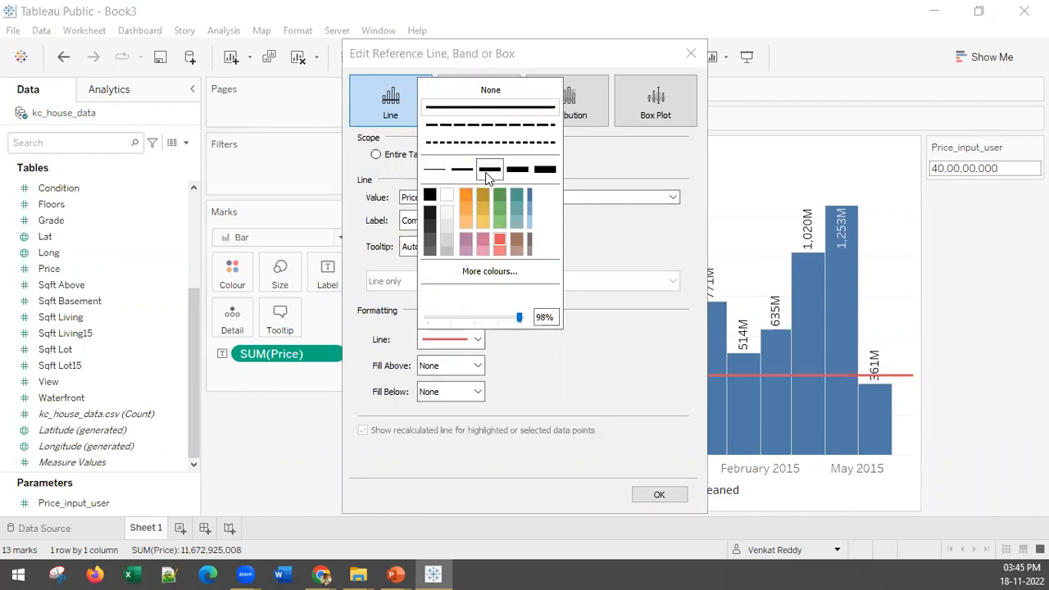
{"action": "left_click", "coordinate": [516, 170]}
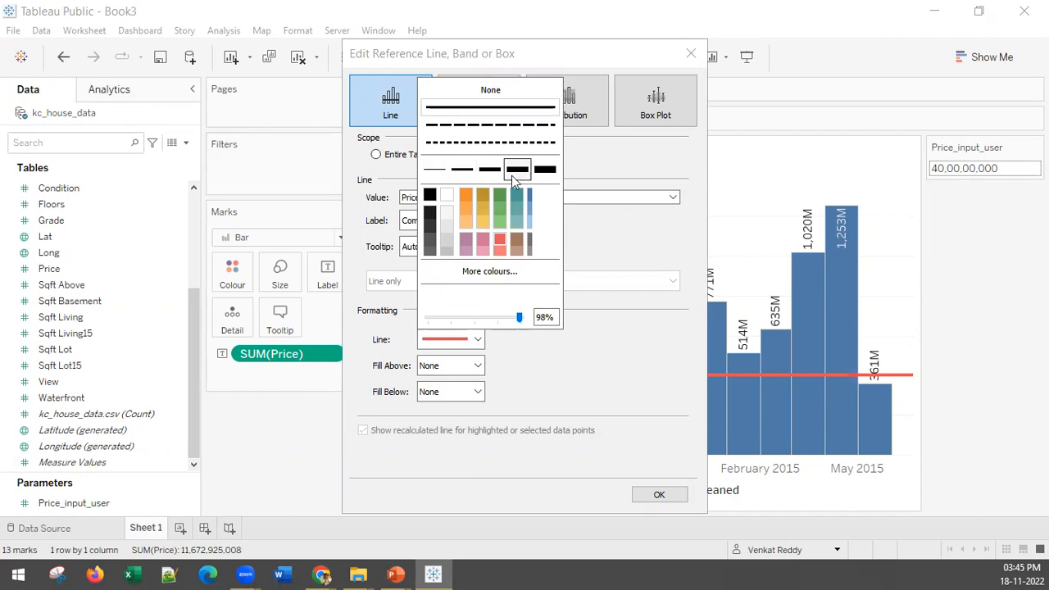
{"action": "left_click", "coordinate": [654, 494]}
{"action": "left_click", "coordinate": [656, 495]}
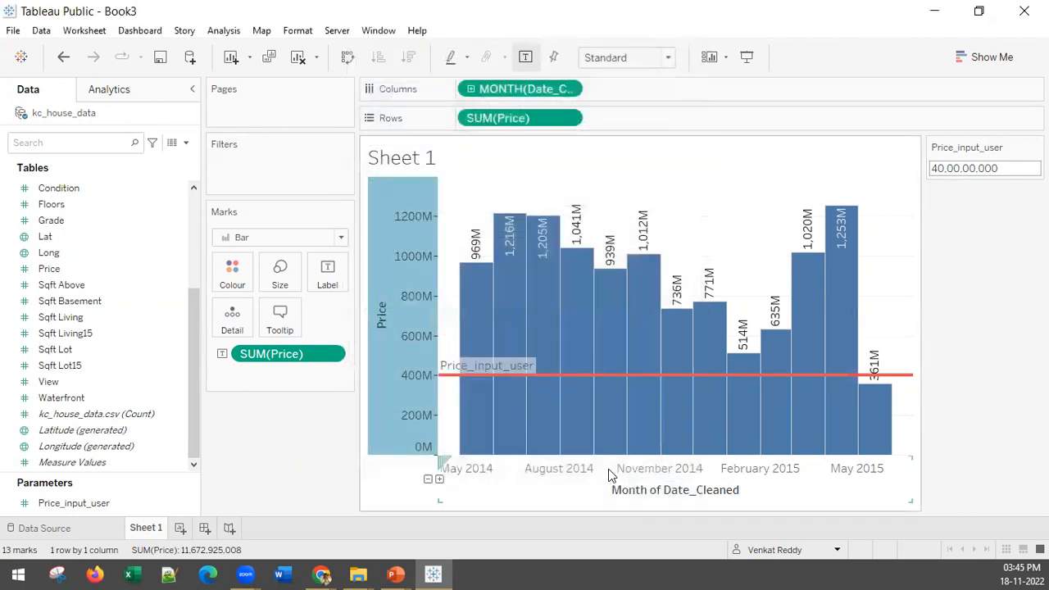
Step: Set the Price_input_user parameter's value to 600000000
{"action": "left_click", "coordinate": [957, 167]}
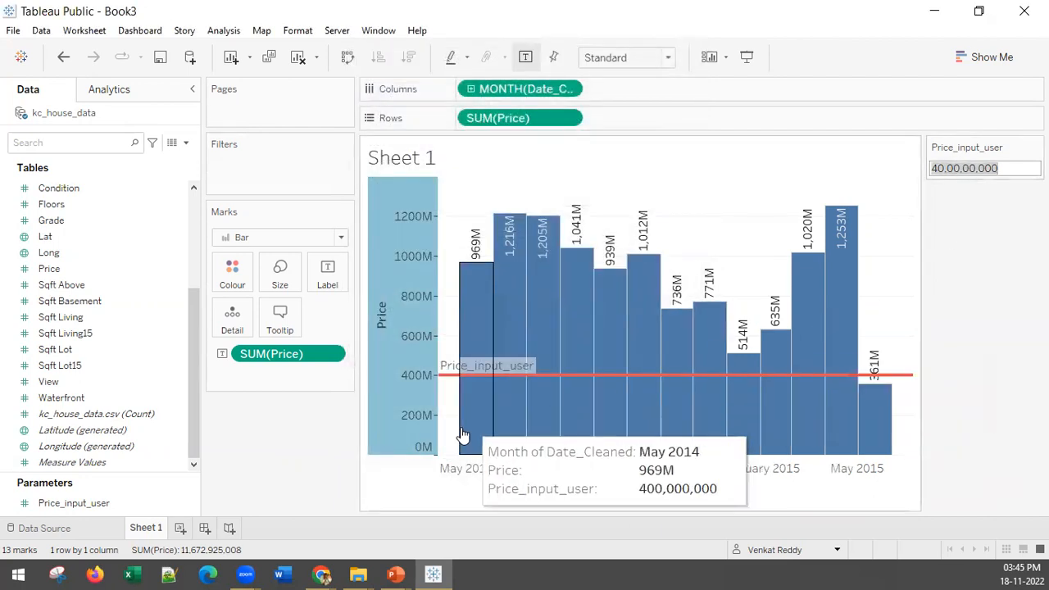
{"action": "mouse_move", "coordinate": [438, 382]}
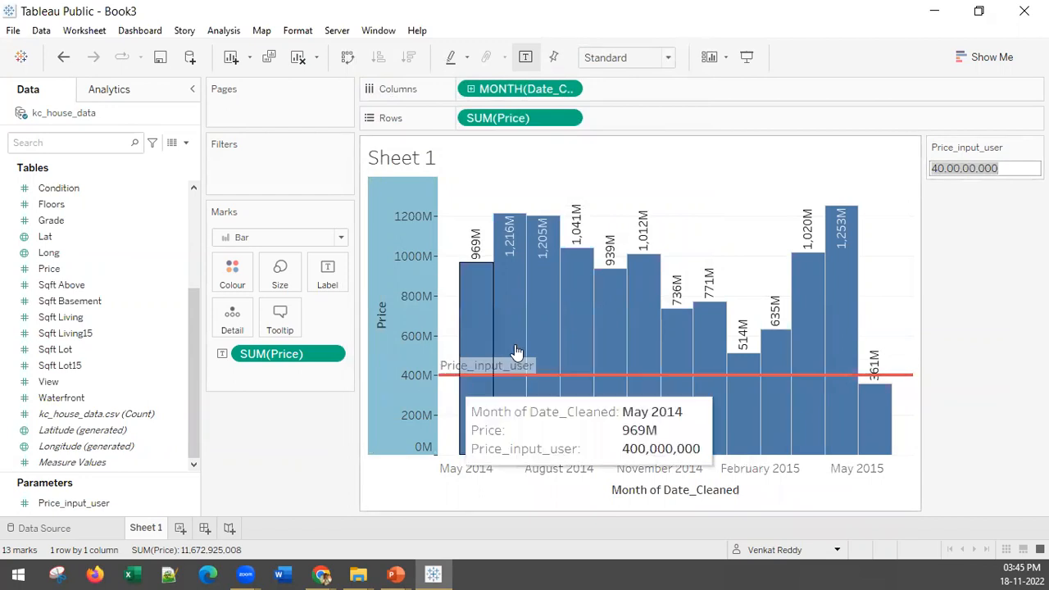
{"action": "left_click", "coordinate": [940, 167]}
{"action": "key", "text": "BackSpace"}
{"action": "type", "text": "6"}
{"action": "key", "text": "Return"}
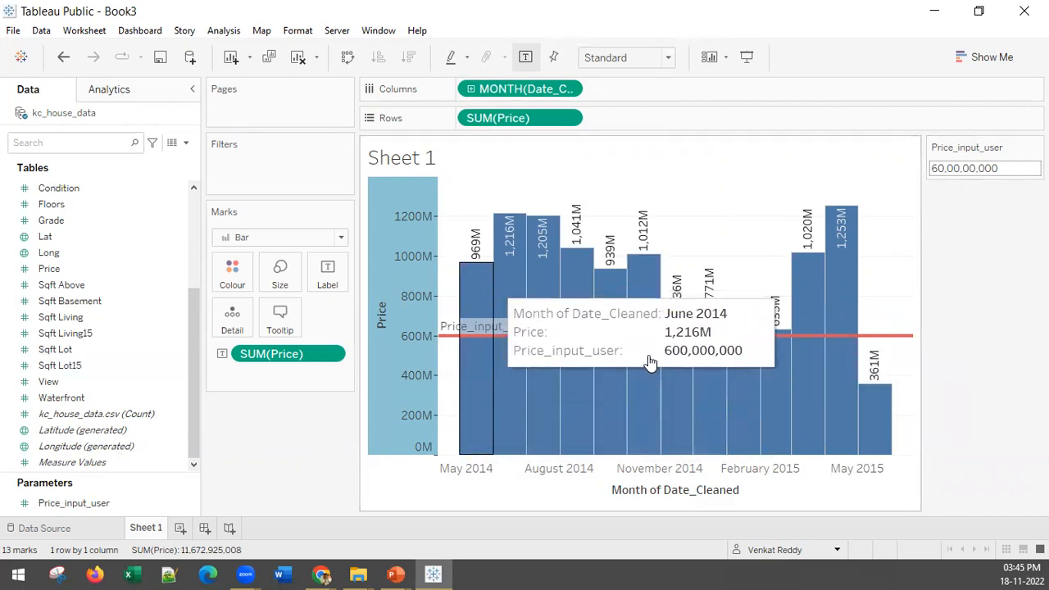
Step: Set the Price_input_user parameter's value to 800000000
{"action": "left_click", "coordinate": [977, 168]}
{"action": "left_click", "coordinate": [935, 170]}
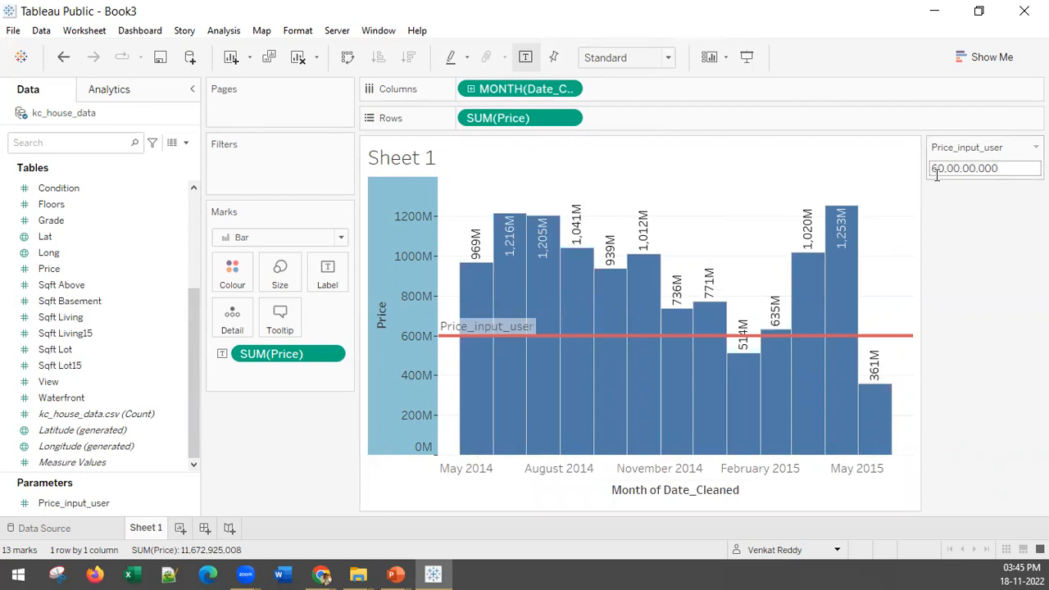
{"action": "key", "text": "BackSpace"}
{"action": "type", "text": "8"}
{"action": "key", "text": "Return"}
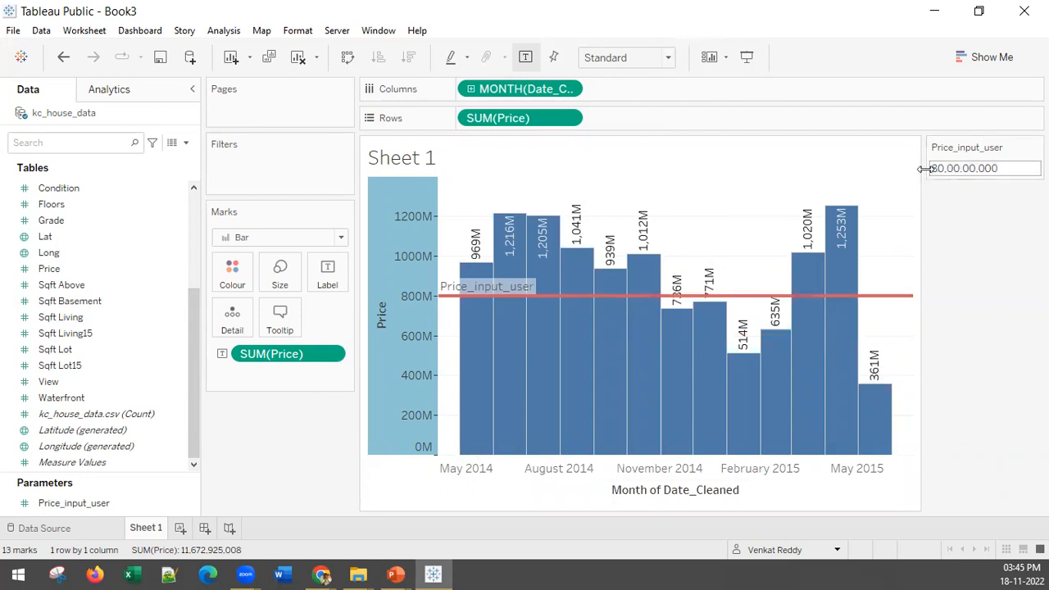
Step: Set the Price_input_user parameter's value to 750000000 and compare the reference line with the monthly price bars
{"action": "left_click", "coordinate": [935, 168]}
{"action": "left_click_drag", "start_coordinate": [944, 168], "coordinate": [931, 169]}
{"action": "type", "text": "75"}
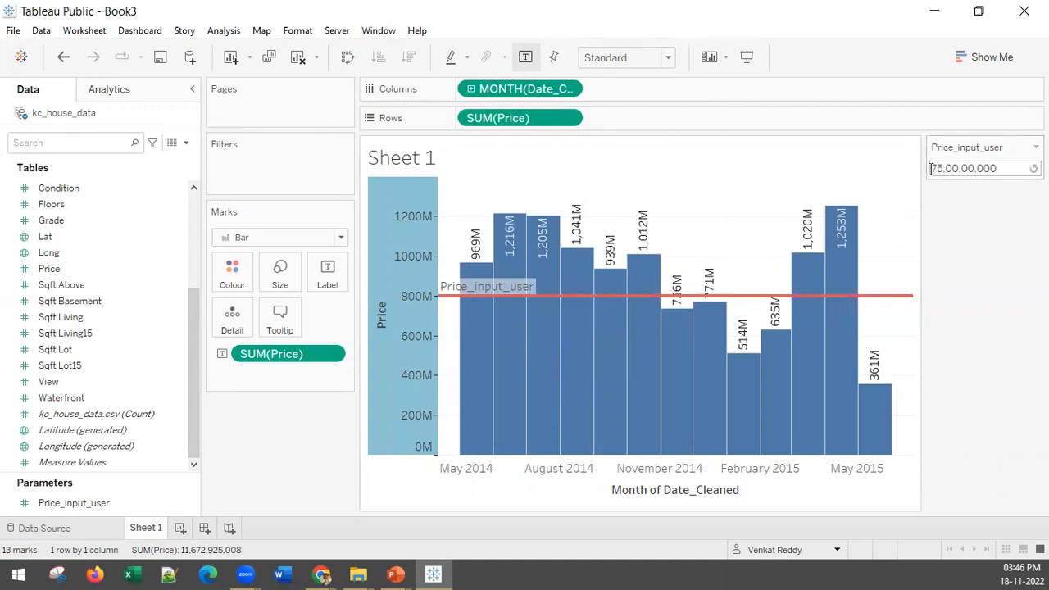
{"action": "key", "text": "Return"}
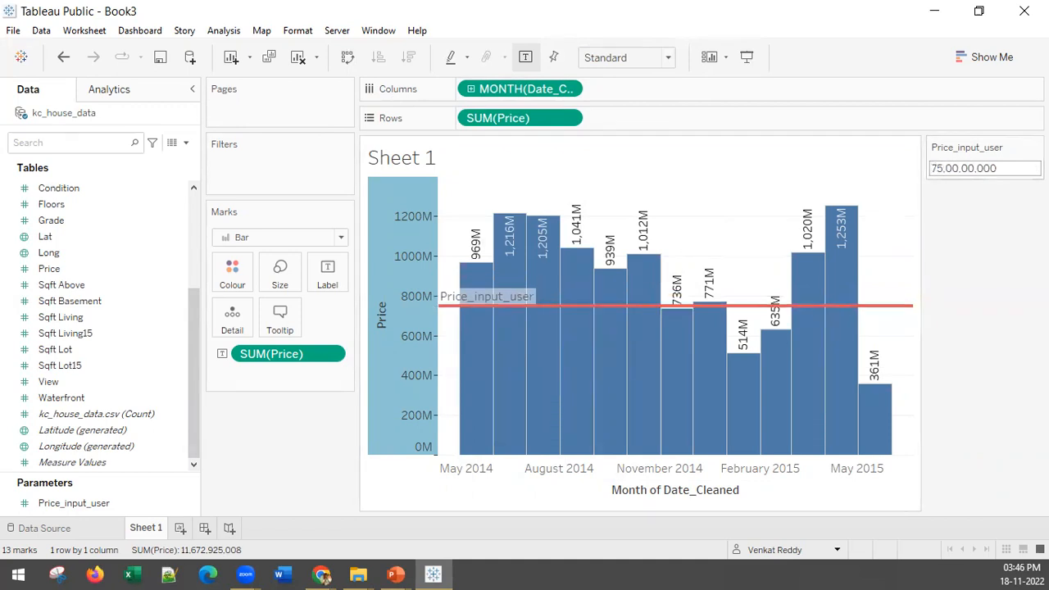
{"action": "left_click", "coordinate": [1018, 171]}
{"action": "mouse_move", "coordinate": [449, 310]}
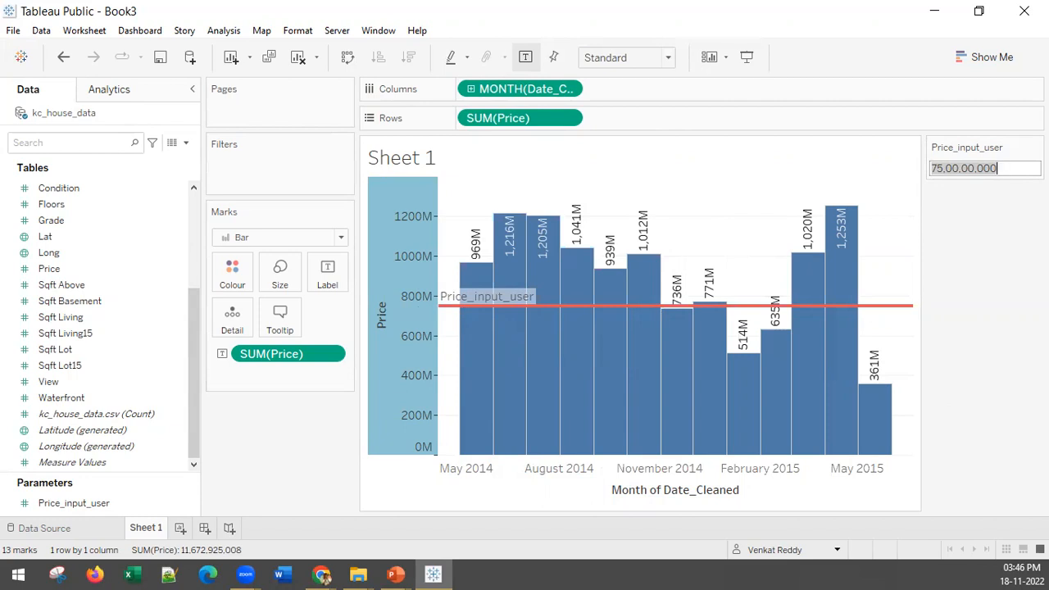
{"action": "mouse_move", "coordinate": [504, 286]}
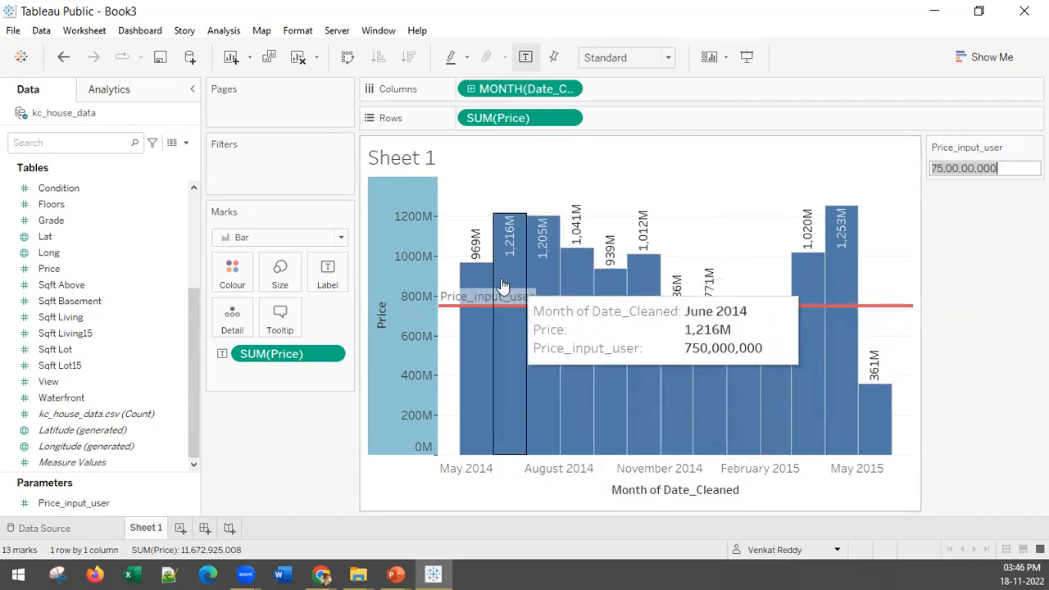
{"action": "mouse_move", "coordinate": [583, 289]}
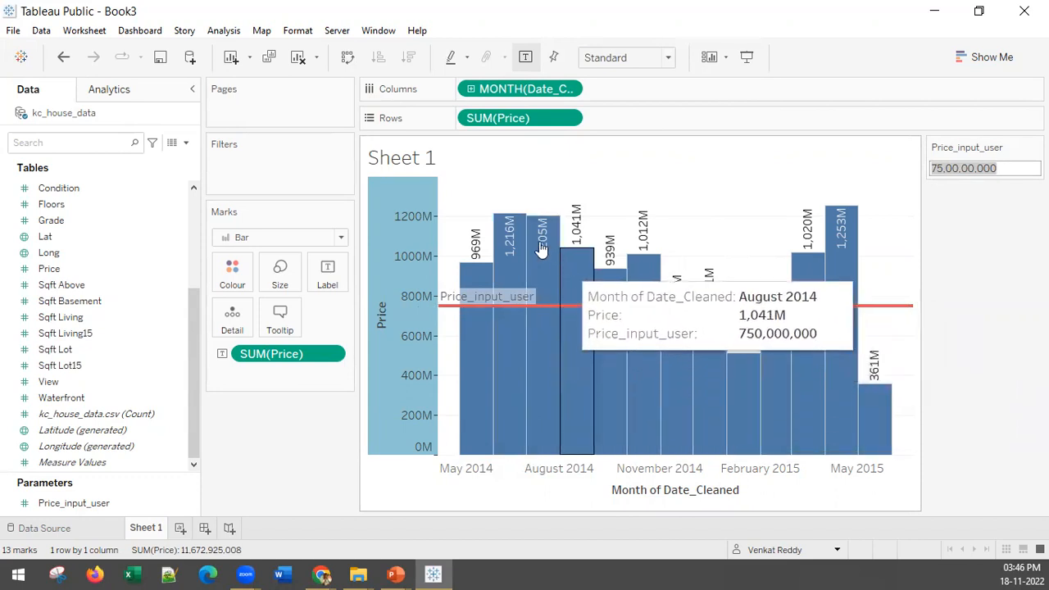
{"action": "mouse_move", "coordinate": [528, 261]}
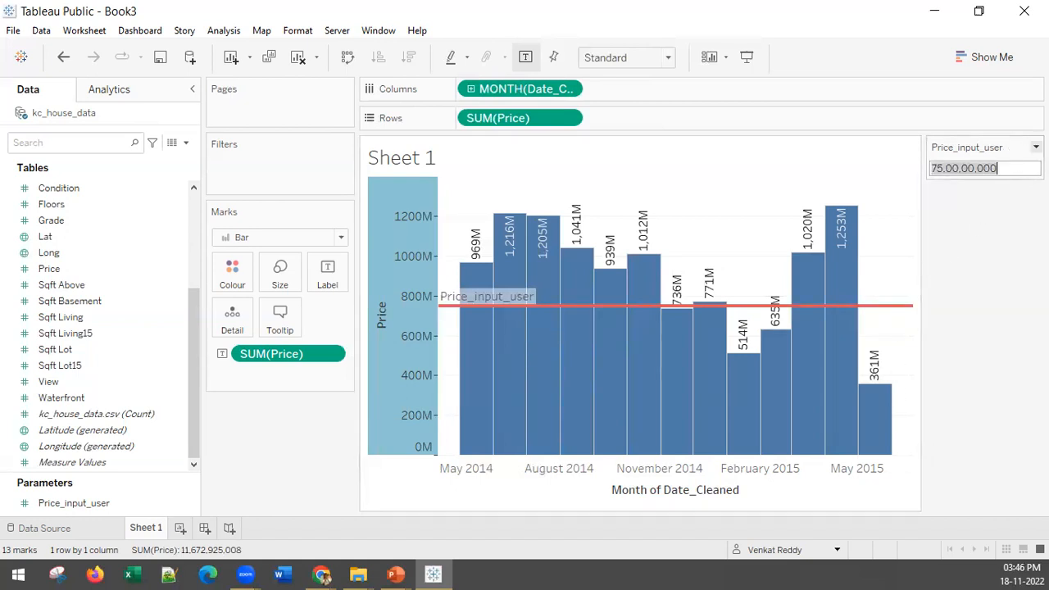
Step: Edit the Price_input_user parameter to allow only a range of values, with a minimum of 100000000
{"action": "left_click", "coordinate": [1036, 147]}
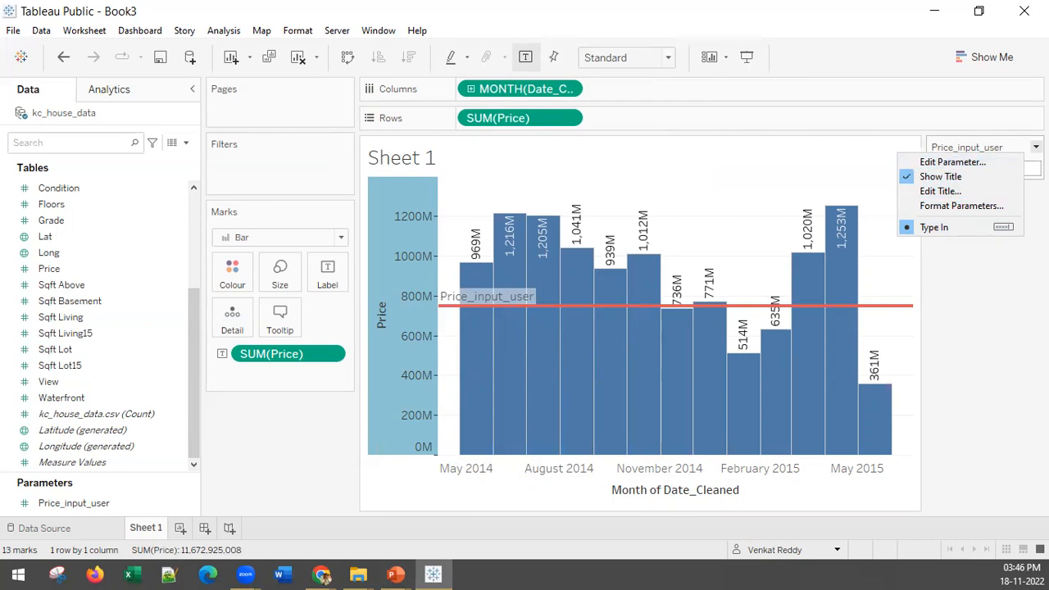
{"action": "left_click", "coordinate": [325, 576]}
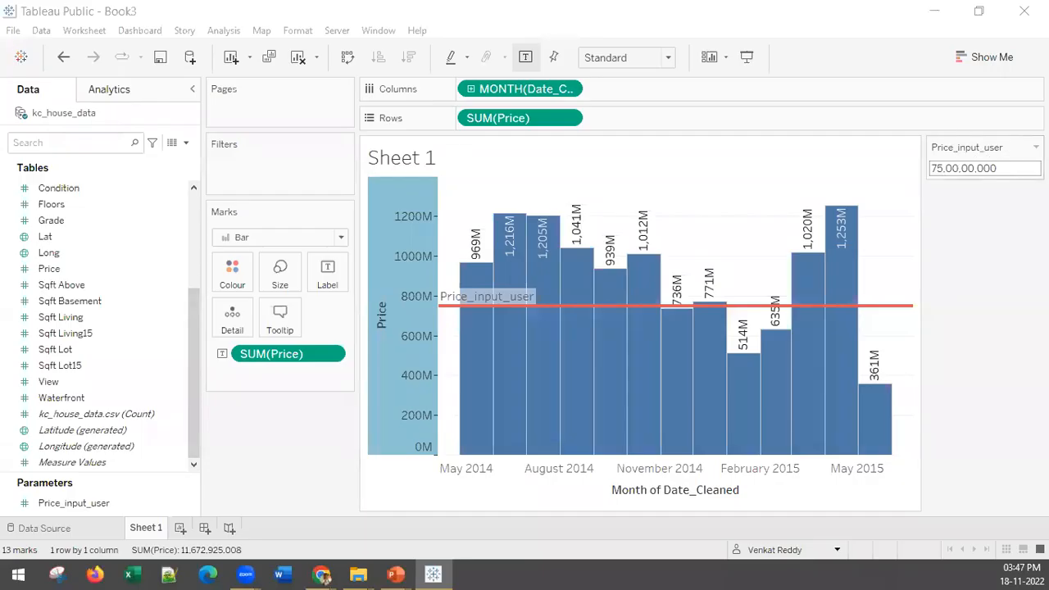
{"action": "left_click", "coordinate": [1036, 147]}
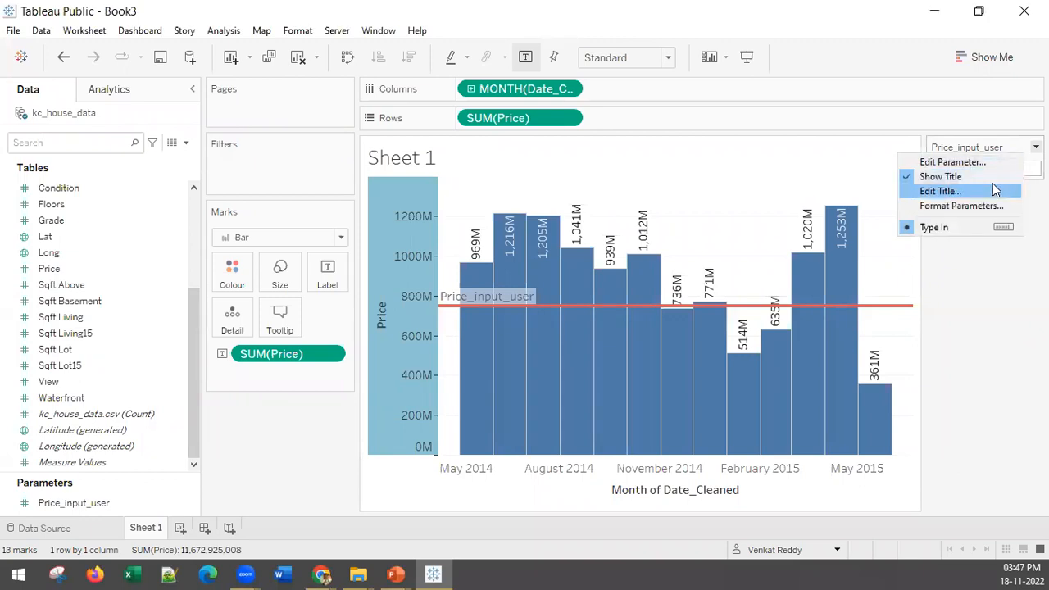
{"action": "left_click", "coordinate": [975, 163]}
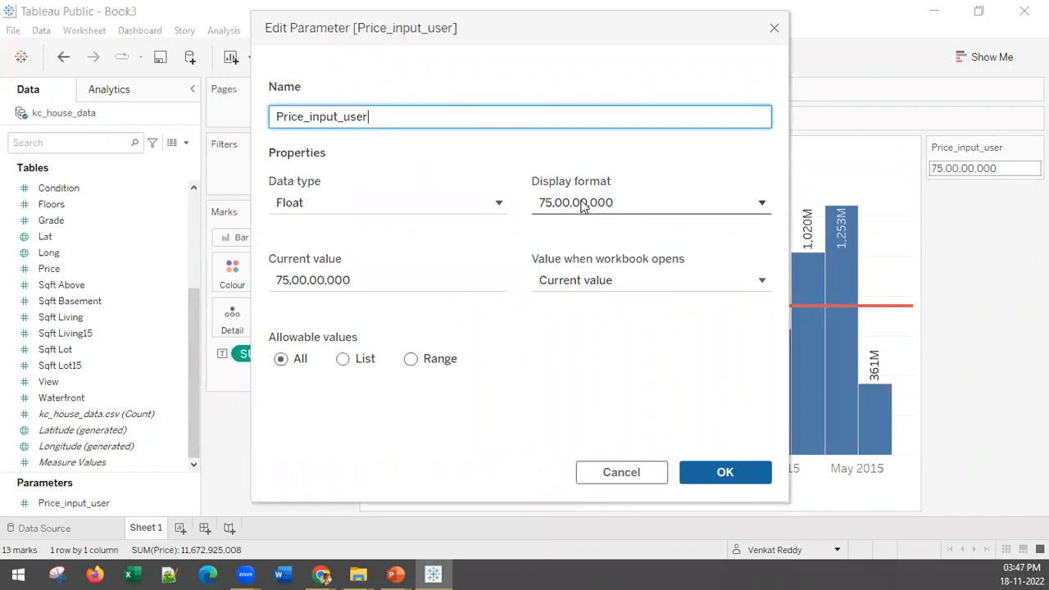
{"action": "left_click", "coordinate": [411, 360]}
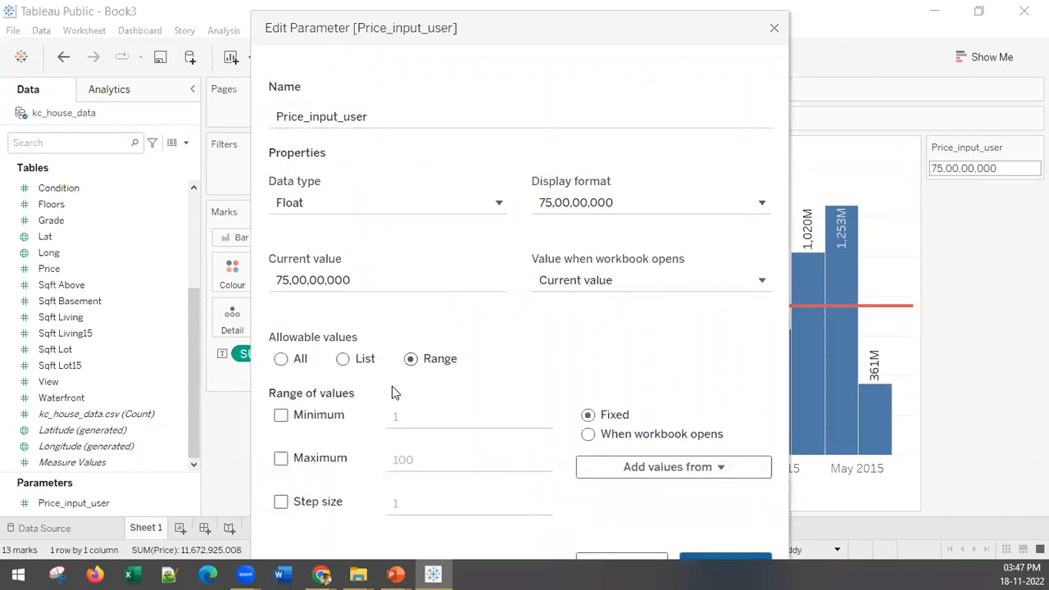
{"action": "left_click", "coordinate": [281, 417]}
{"action": "left_click", "coordinate": [438, 420]}
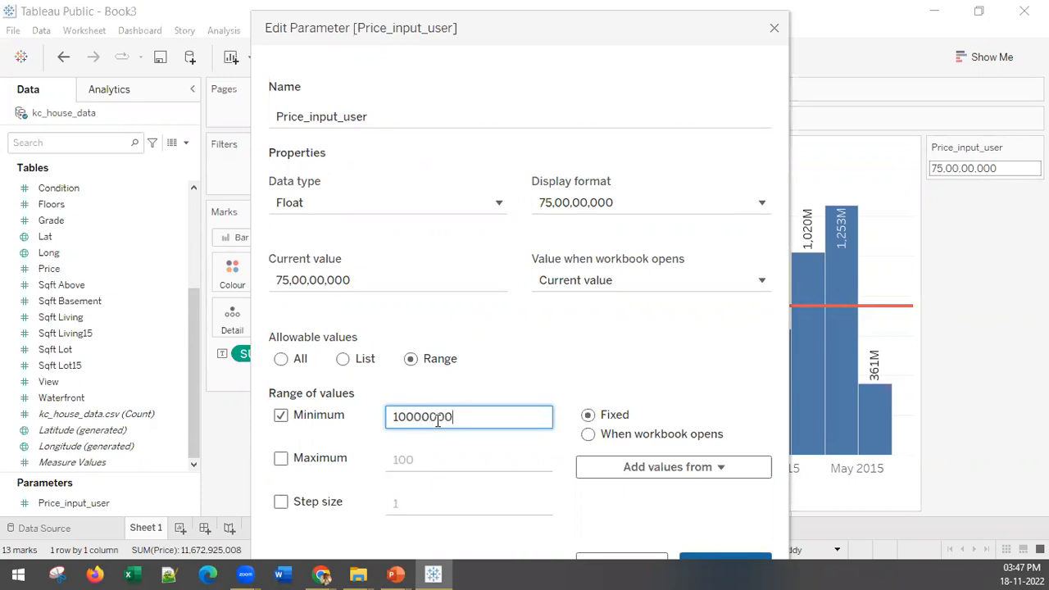
{"action": "left_click", "coordinate": [282, 460]}
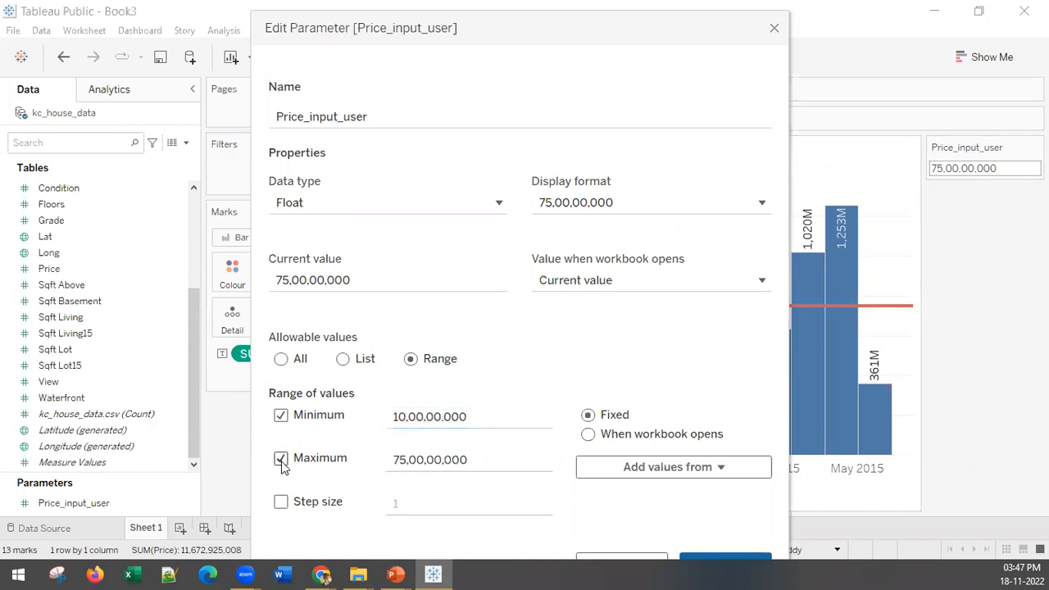
{"action": "left_click", "coordinate": [407, 461]}
{"action": "left_click_drag", "start_coordinate": [416, 461], "coordinate": [392, 460]}
{"action": "left_click", "coordinate": [401, 459]}
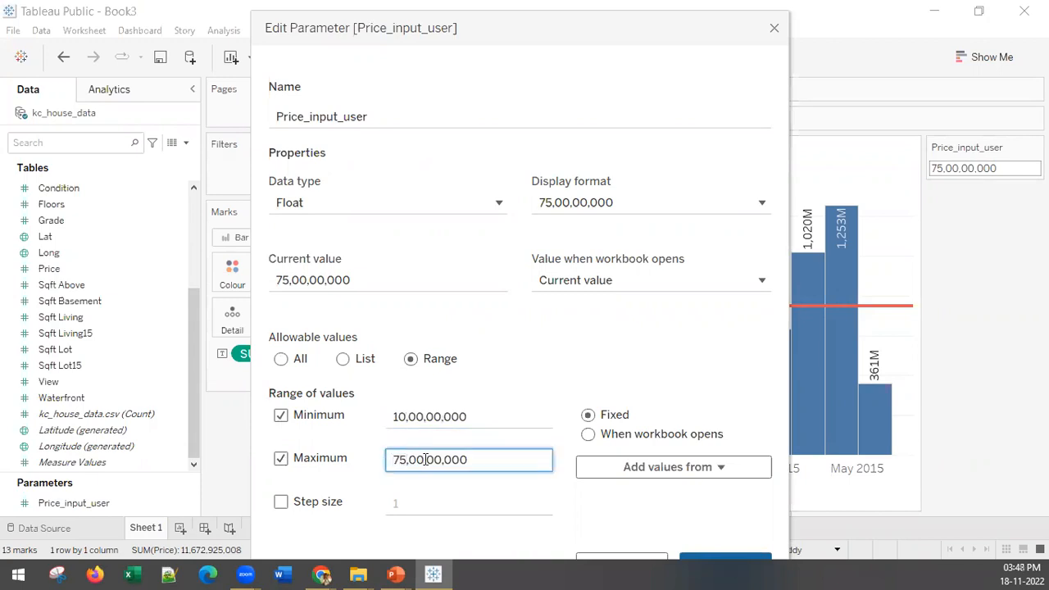
{"action": "double_click", "coordinate": [498, 416]}
{"action": "key", "text": "ctrl+c"}
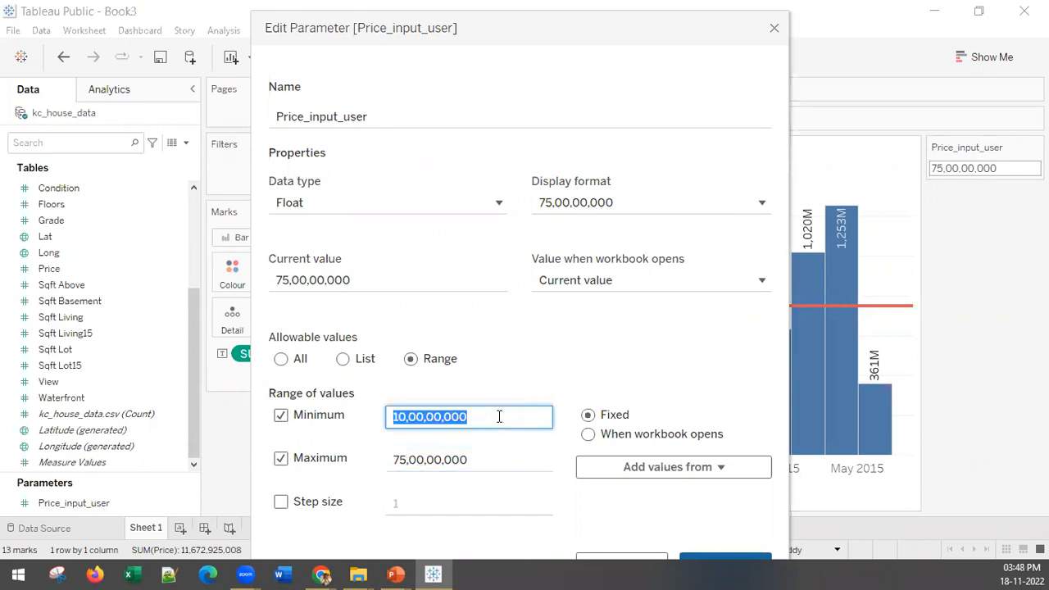
{"action": "left_click", "coordinate": [508, 456]}
{"action": "double_click", "coordinate": [508, 456]}
{"action": "key", "text": "ctrl+v"}
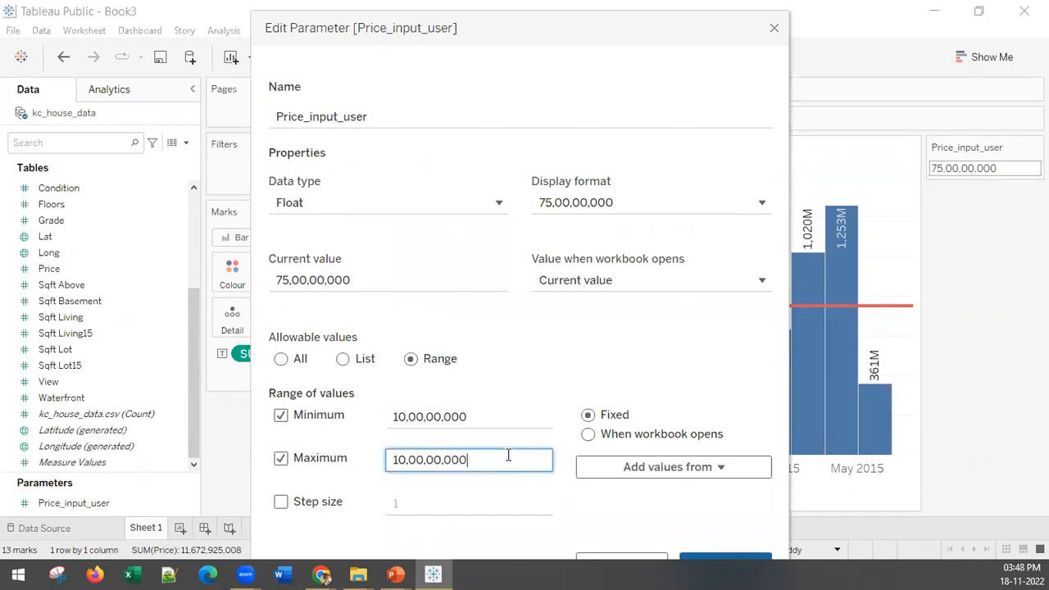
{"action": "type", "text": "0"}
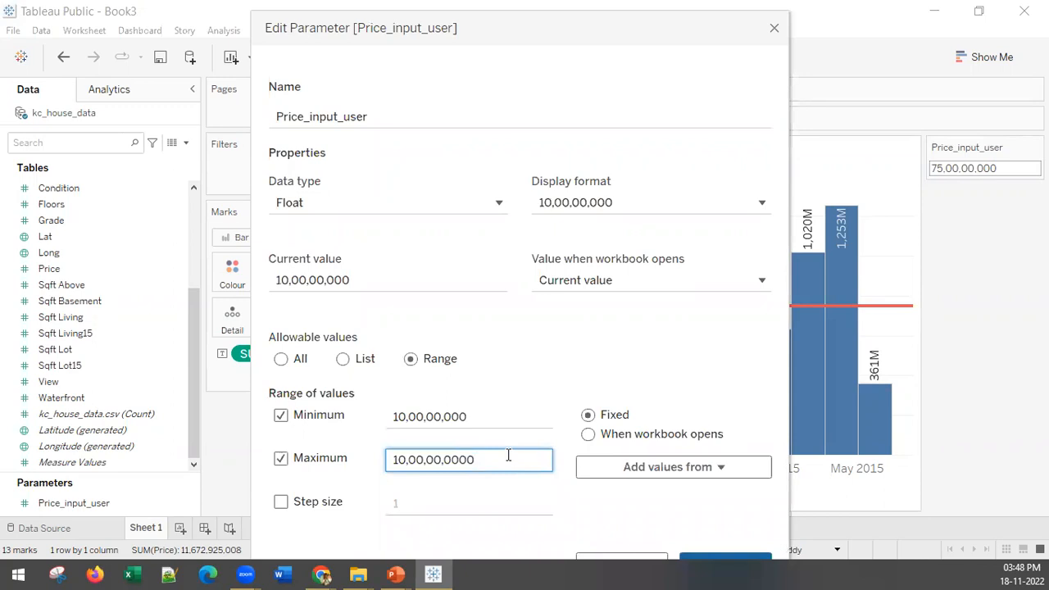
{"action": "left_click", "coordinate": [697, 373]}
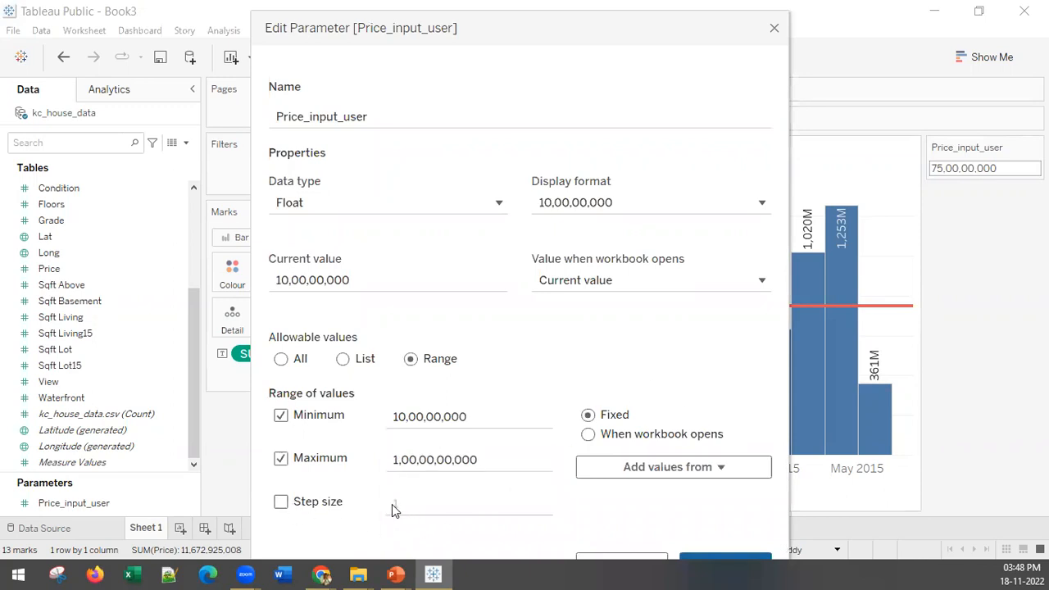
{"action": "left_click", "coordinate": [281, 503]}
{"action": "left_click", "coordinate": [283, 503]}
{"action": "left_click_drag", "start_coordinate": [670, 23], "coordinate": [517, 13]}
{"action": "left_click", "coordinate": [567, 552]}
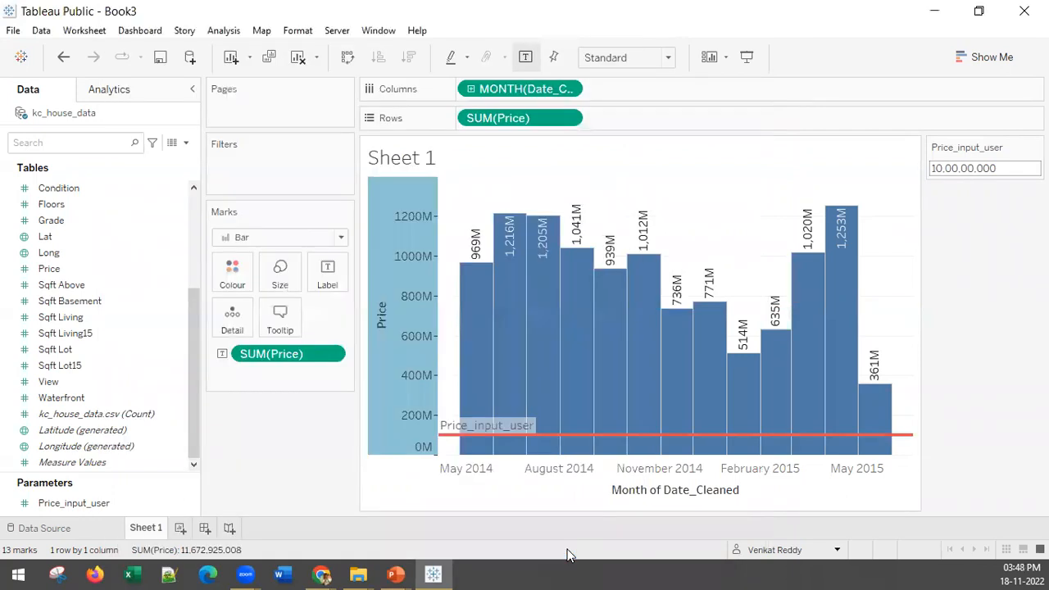
Step: Show the Price_input_user control as a slider and slide its value up to about 914 million
{"action": "left_click", "coordinate": [1035, 147]}
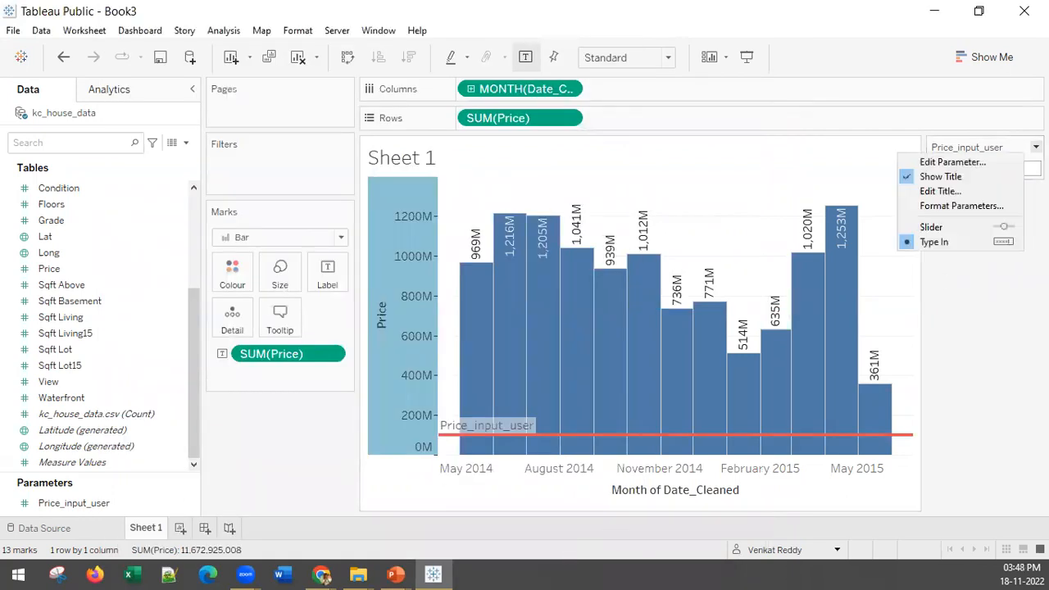
{"action": "left_click", "coordinate": [976, 228]}
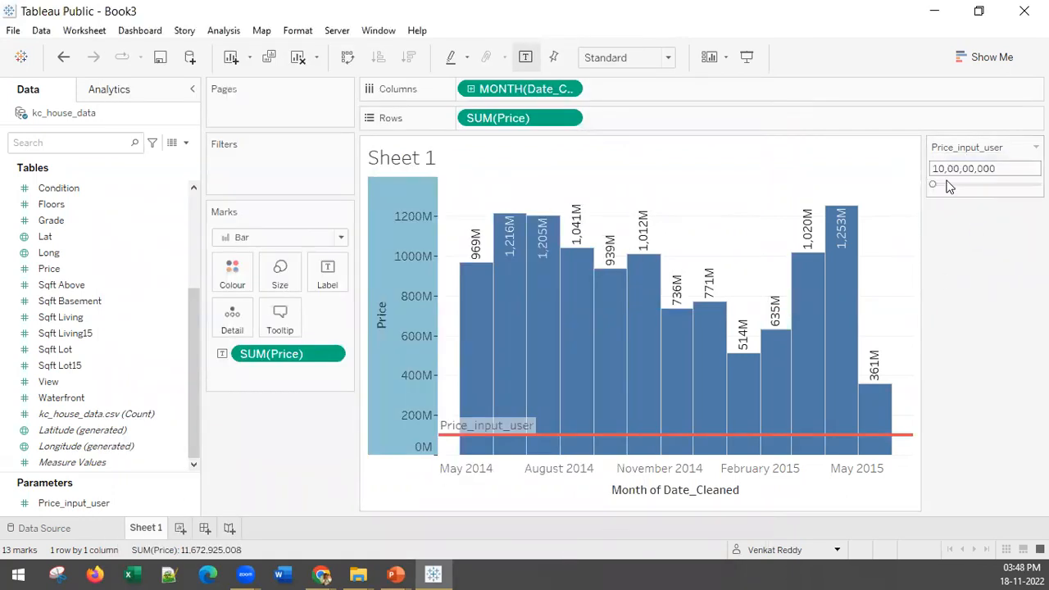
{"action": "left_click_drag", "start_coordinate": [934, 185], "coordinate": [964, 184]}
{"action": "left_click_drag", "start_coordinate": [964, 185], "coordinate": [1031, 186]}
Step: Edit the Price_input_user parameter to use a step size of 1000000 within its range
{"action": "left_click", "coordinate": [1035, 148]}
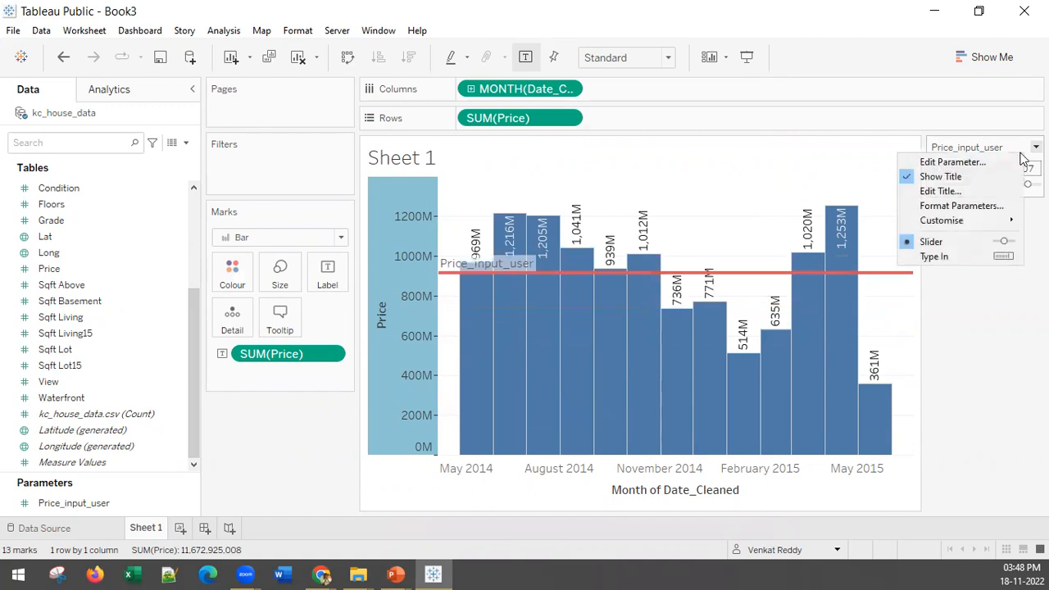
{"action": "left_click", "coordinate": [953, 162]}
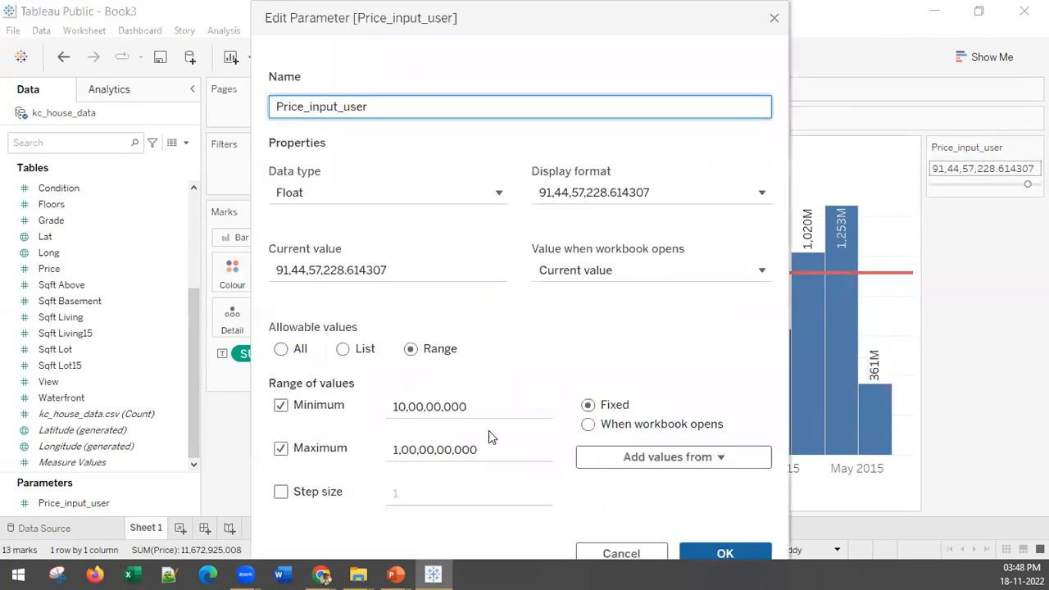
{"action": "left_click", "coordinate": [426, 497]}
{"action": "left_click", "coordinate": [317, 491]}
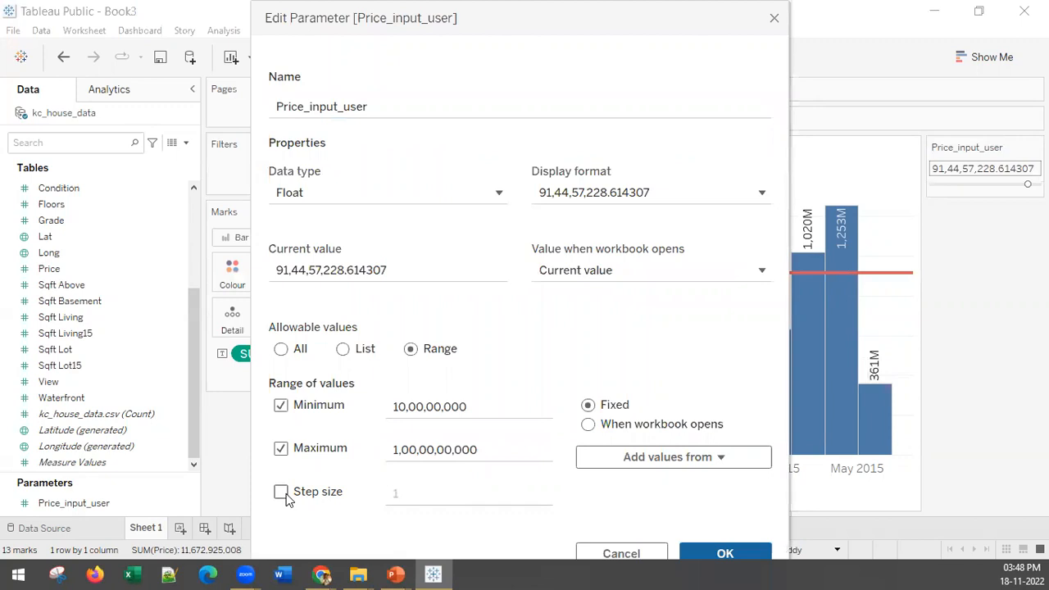
{"action": "left_click", "coordinate": [432, 493]}
{"action": "type", "text": "0000000"}
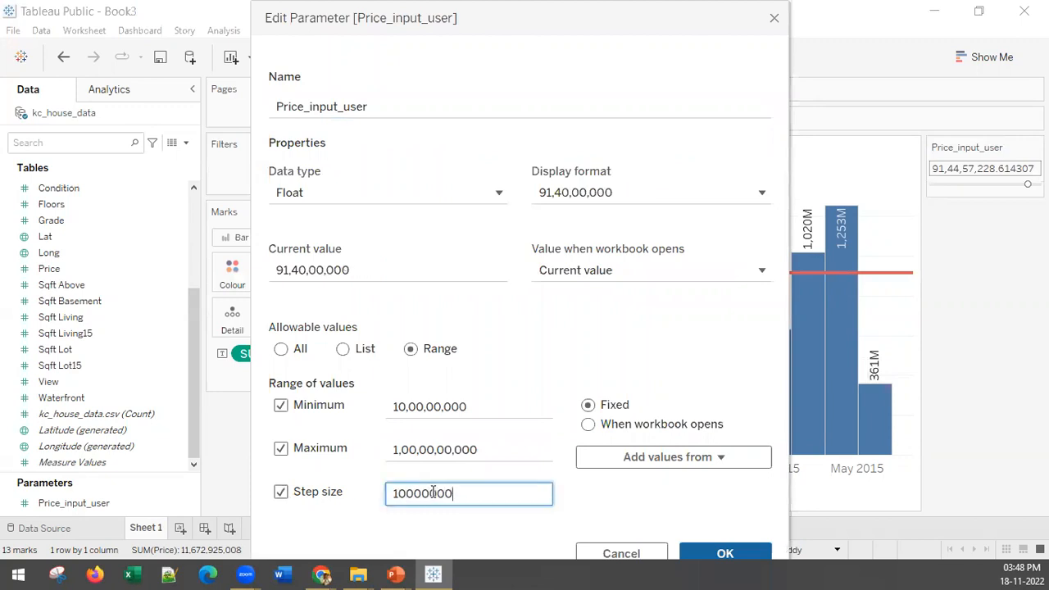
{"action": "key", "text": "BackSpace"}
{"action": "left_click", "coordinate": [704, 553]}
Step: Try several Price_input_user slider values, ending at 655000000, and compare the reference line with the monthly bars
{"action": "left_click_drag", "start_coordinate": [994, 182], "coordinate": [951, 184]}
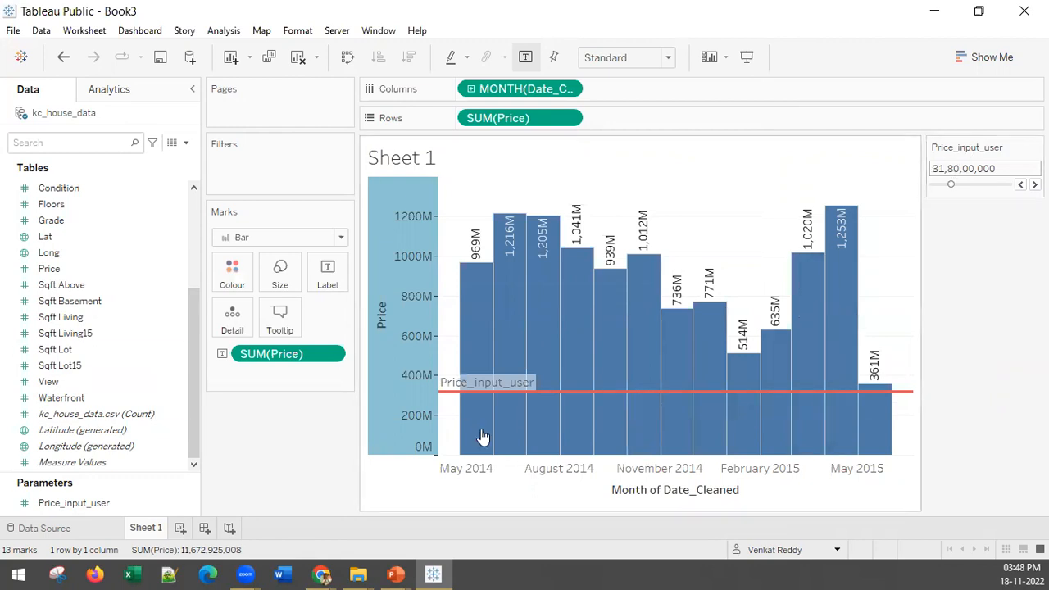
{"action": "left_click", "coordinate": [972, 186]}
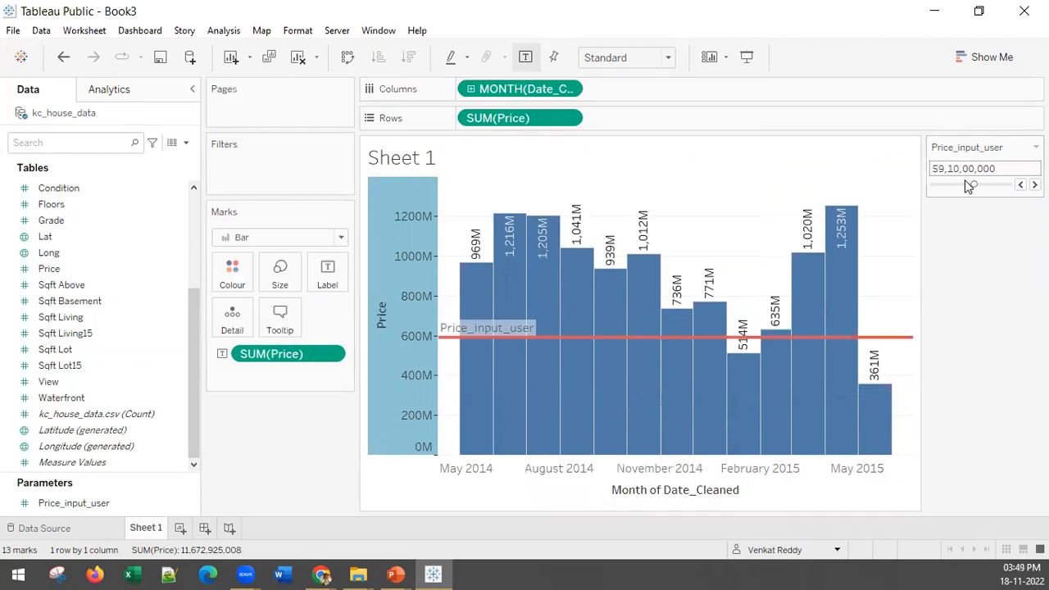
{"action": "left_click", "coordinate": [981, 187]}
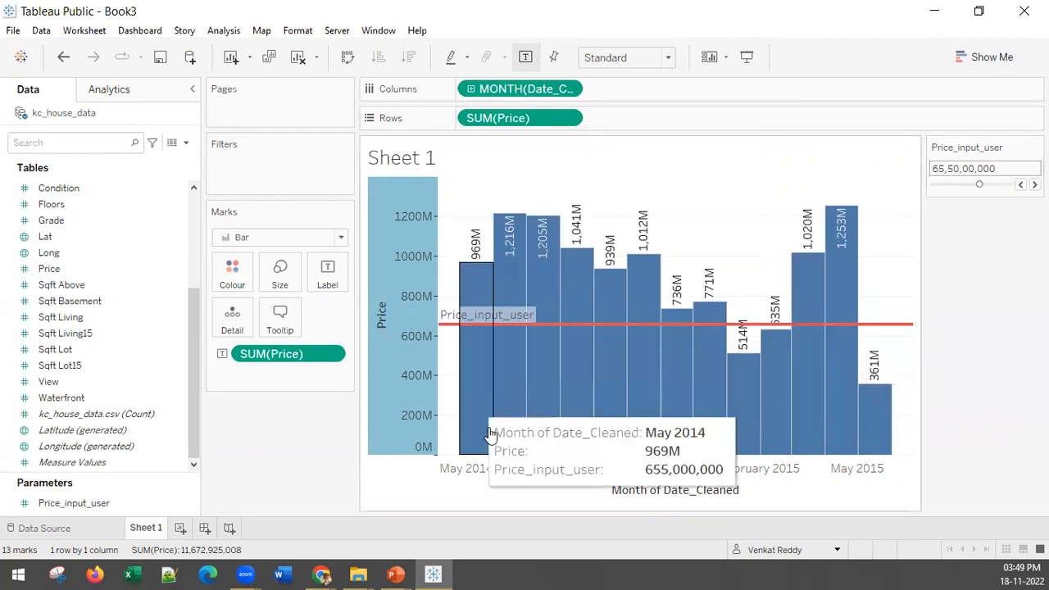
{"action": "mouse_move", "coordinate": [557, 406]}
{"action": "mouse_move", "coordinate": [802, 434]}
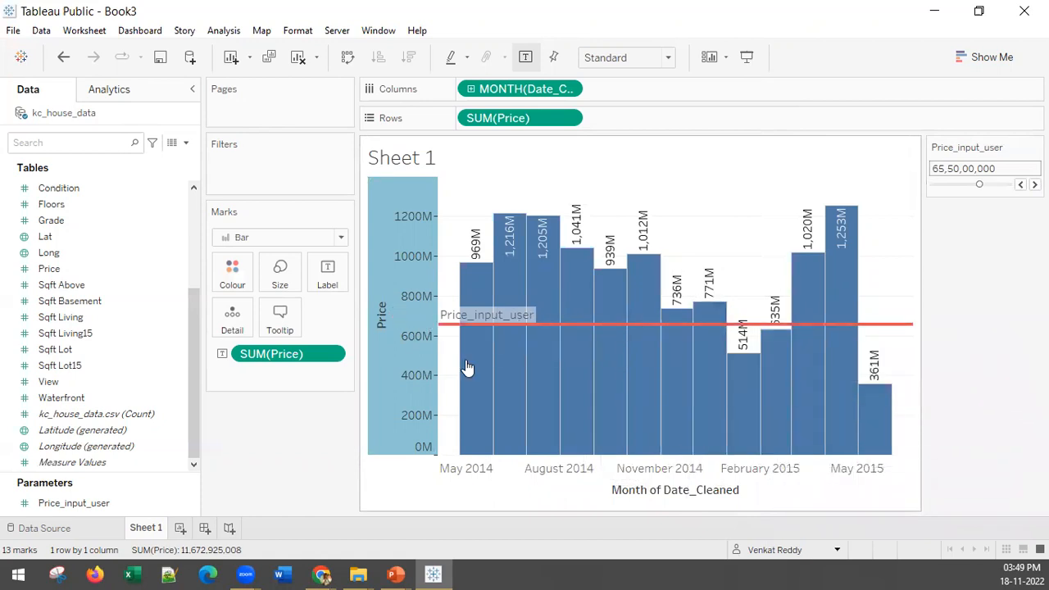
{"action": "mouse_move", "coordinate": [749, 410]}
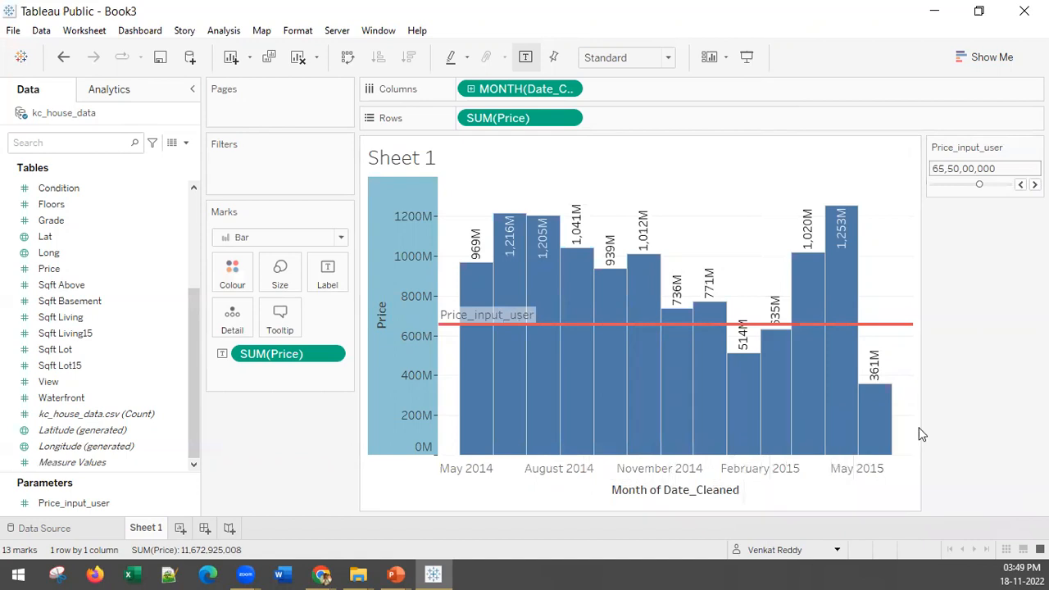
Step: Slide the Price_input_user value to 818000000 and compare the reference line with the monthly bars
{"action": "mouse_move", "coordinate": [894, 432]}
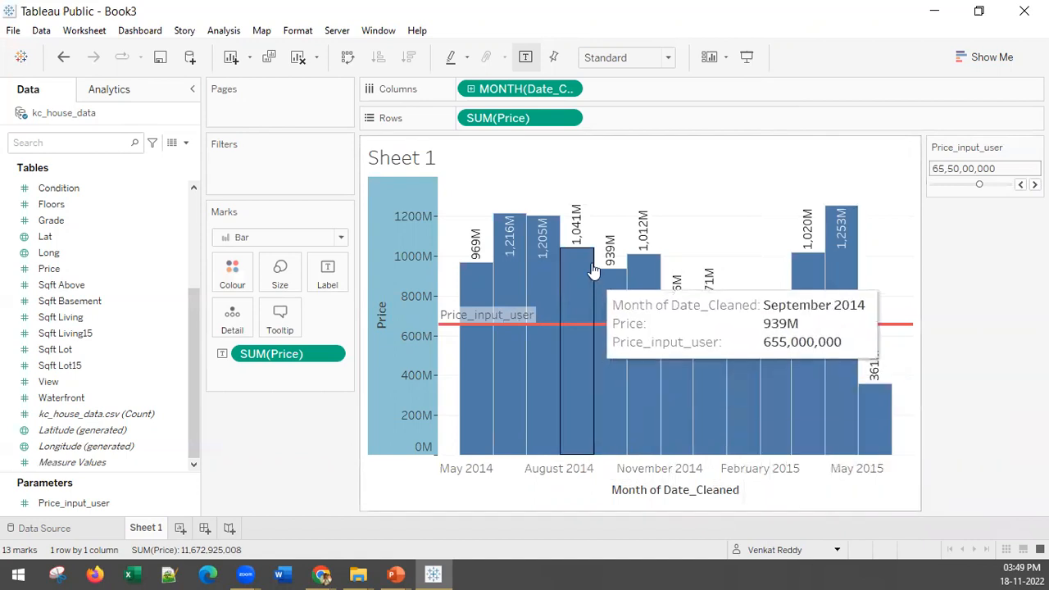
{"action": "mouse_move", "coordinate": [980, 185]}
{"action": "left_mouse_down"}
{"action": "mouse_move", "coordinate": [968, 186]}
{"action": "mouse_move", "coordinate": [994, 190]}
{"action": "left_mouse_up"}
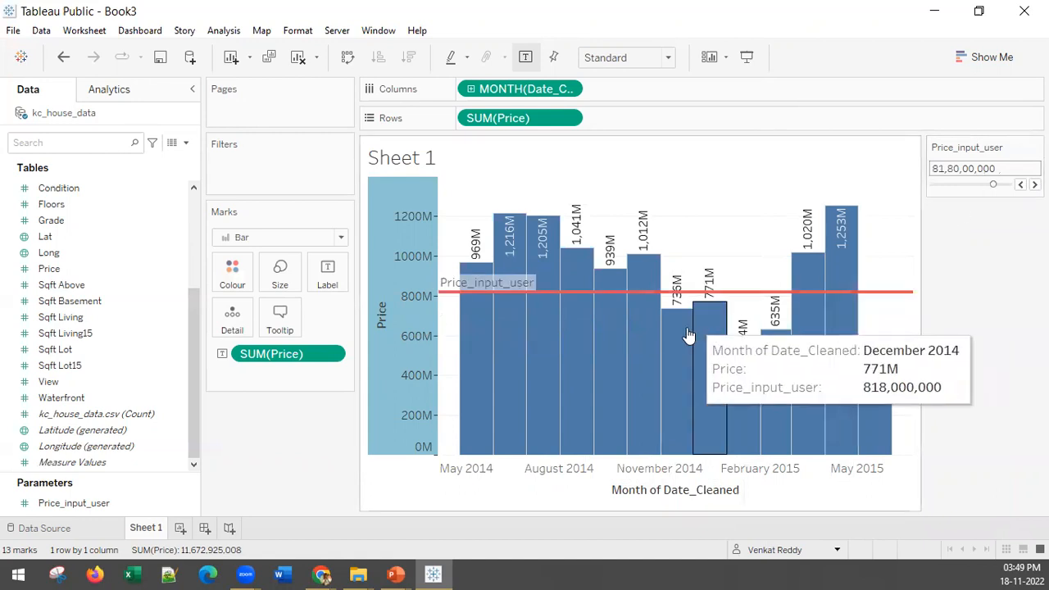
{"action": "mouse_move", "coordinate": [723, 337]}
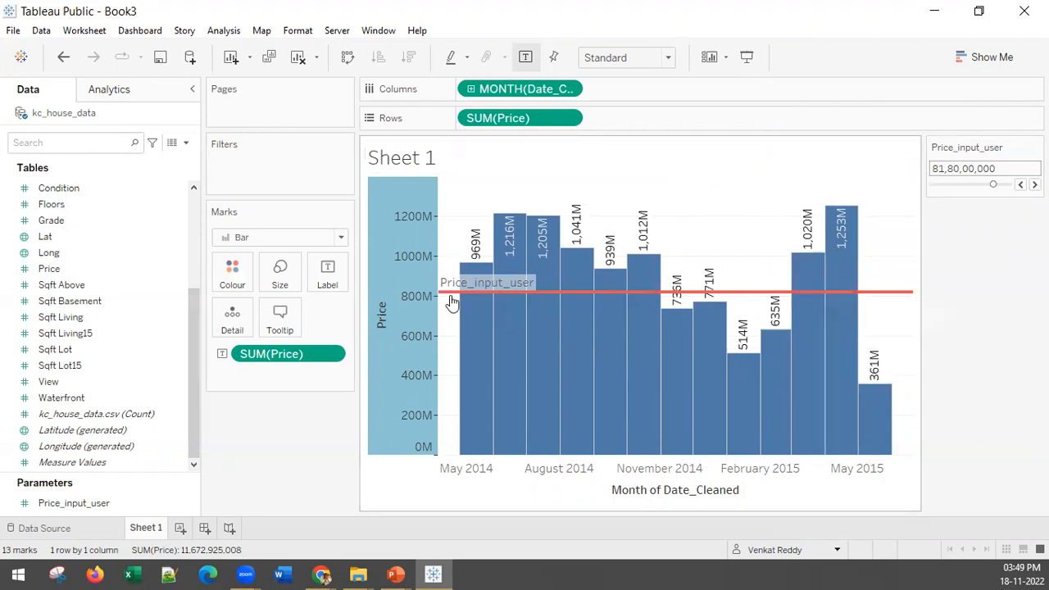
{"action": "right_click", "coordinate": [95, 503]}
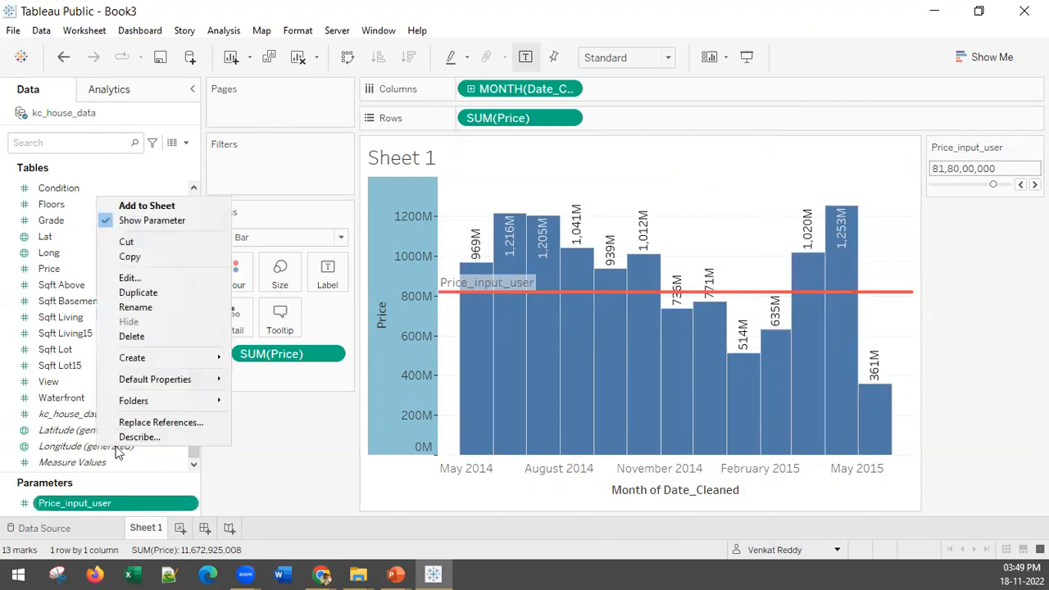
{"action": "mouse_move", "coordinate": [146, 366]}
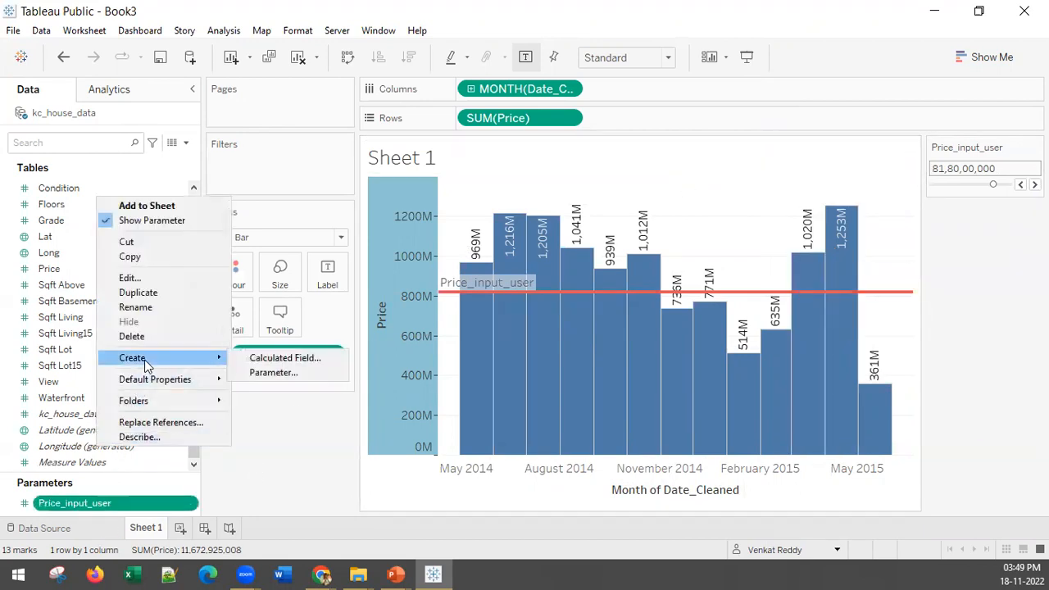
{"action": "left_click", "coordinate": [273, 360]}
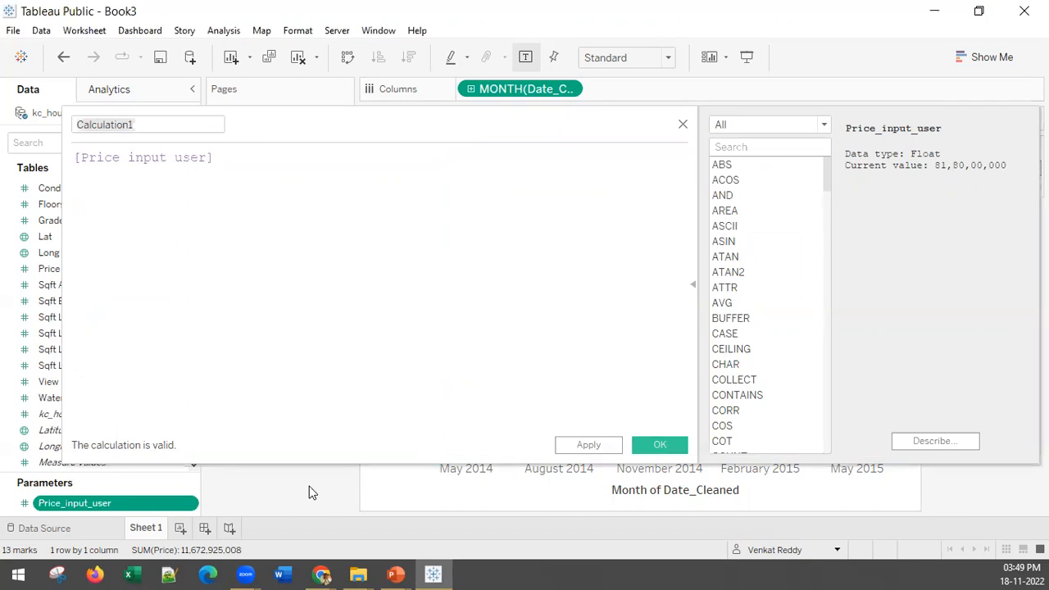
{"action": "left_click", "coordinate": [684, 125]}
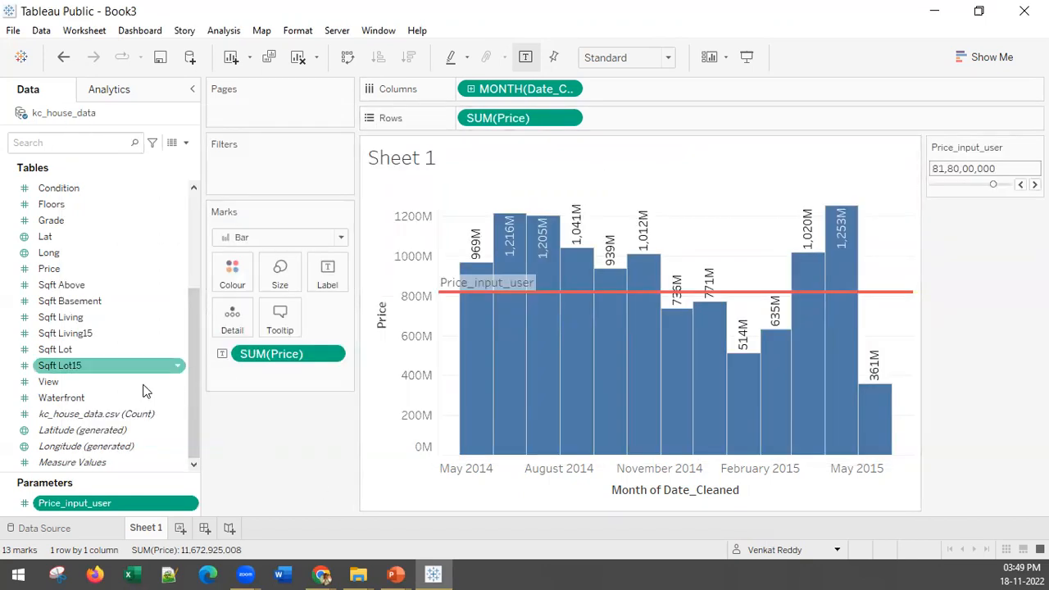
Step: Create a calculated field from the Price field and begin its formula with "if sum([Price]) >"
{"action": "scroll", "coordinate": [86, 374], "scroll_direction": "up", "scroll_amount": 3}
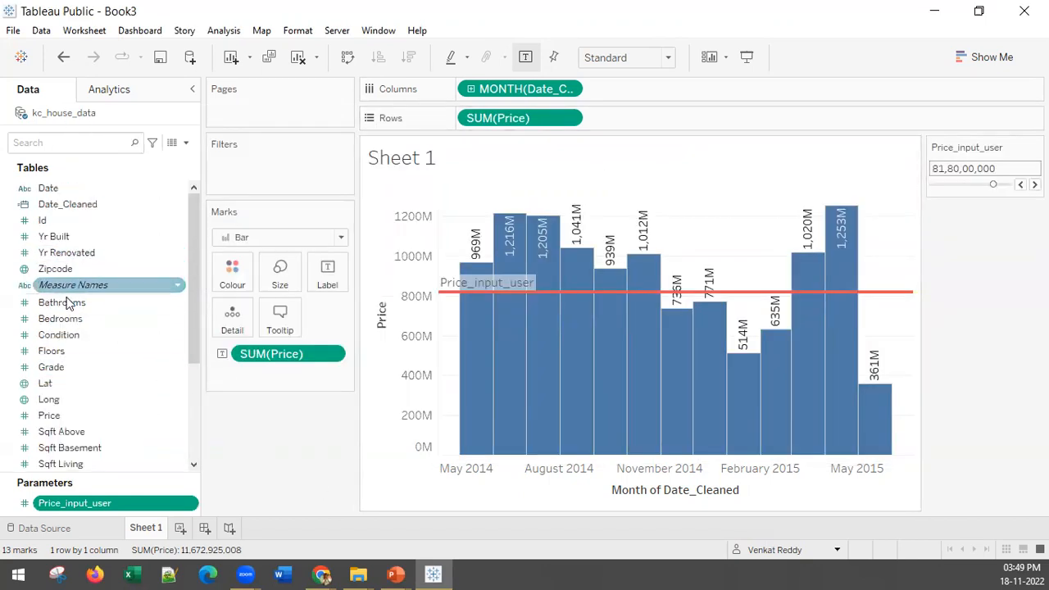
{"action": "right_click", "coordinate": [54, 415]}
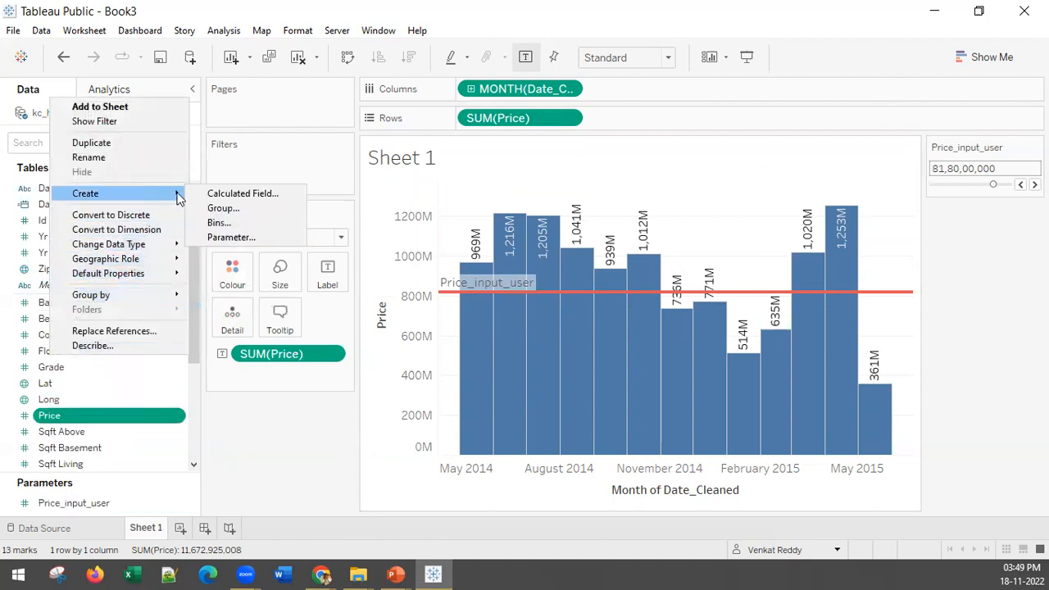
{"action": "left_click", "coordinate": [205, 191]}
{"action": "left_click", "coordinate": [75, 158]}
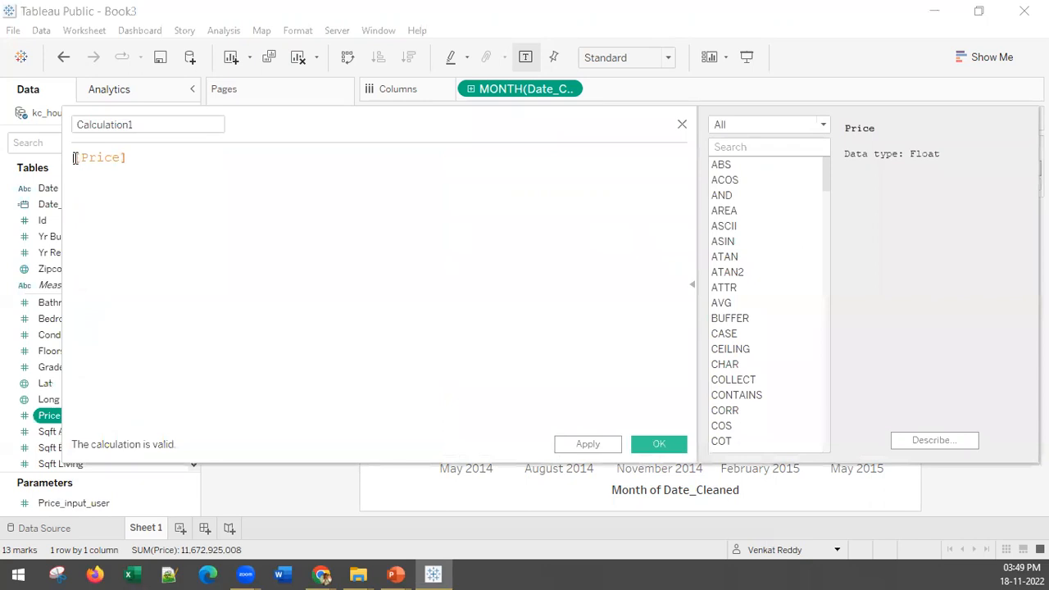
{"action": "type", "text": "if sum("}
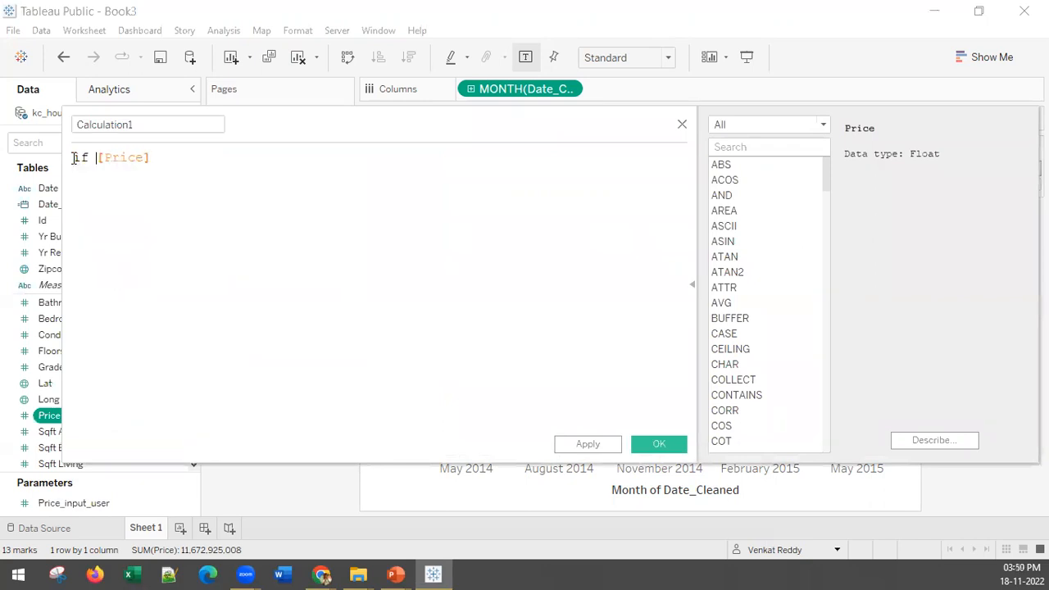
{"action": "left_click", "coordinate": [250, 158]}
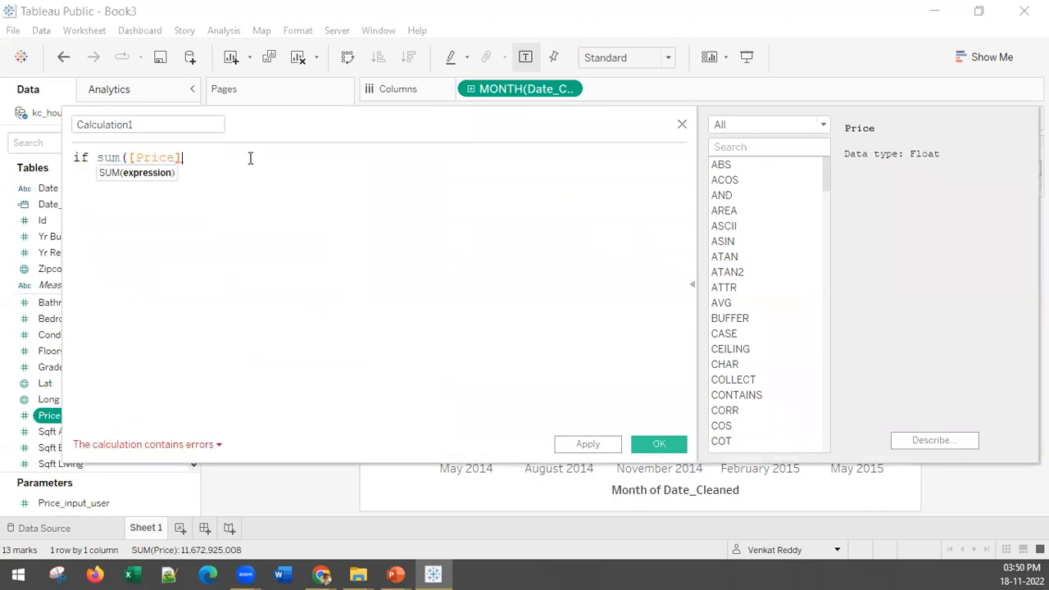
{"action": "type", "text": ") >"}
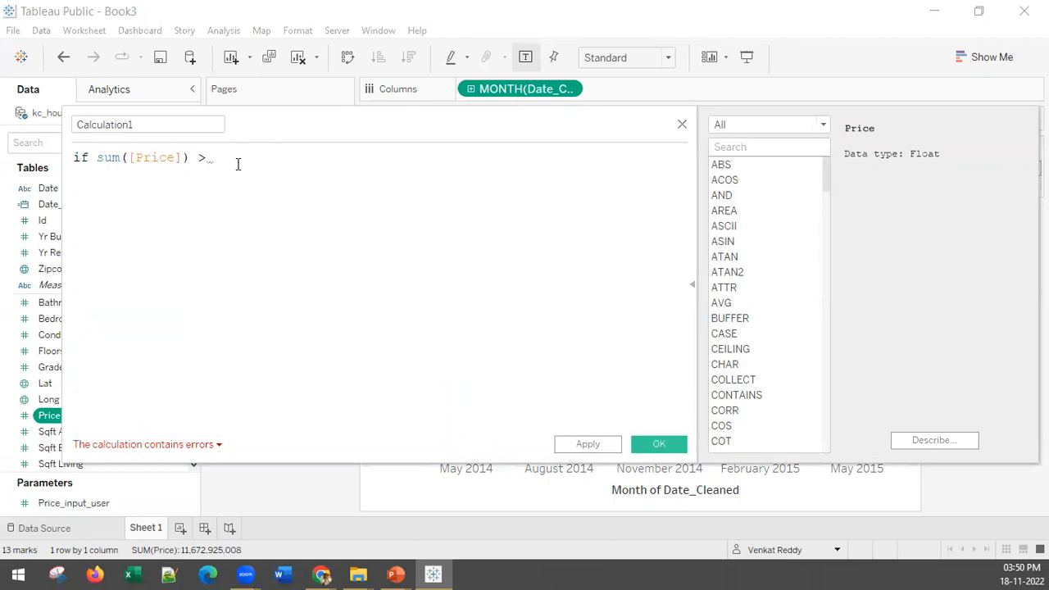
Step: Try to complete the condition with the Price input user parameter followed by "then 1"
{"action": "type", "text": " price"}
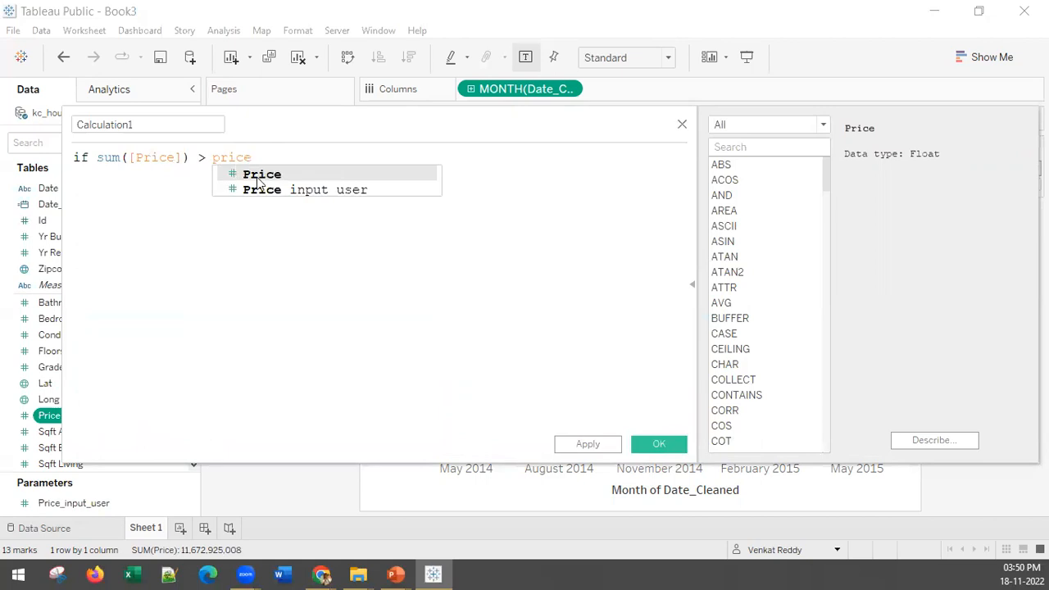
{"action": "left_click", "coordinate": [267, 190]}
{"action": "key", "text": "BackSpace"}
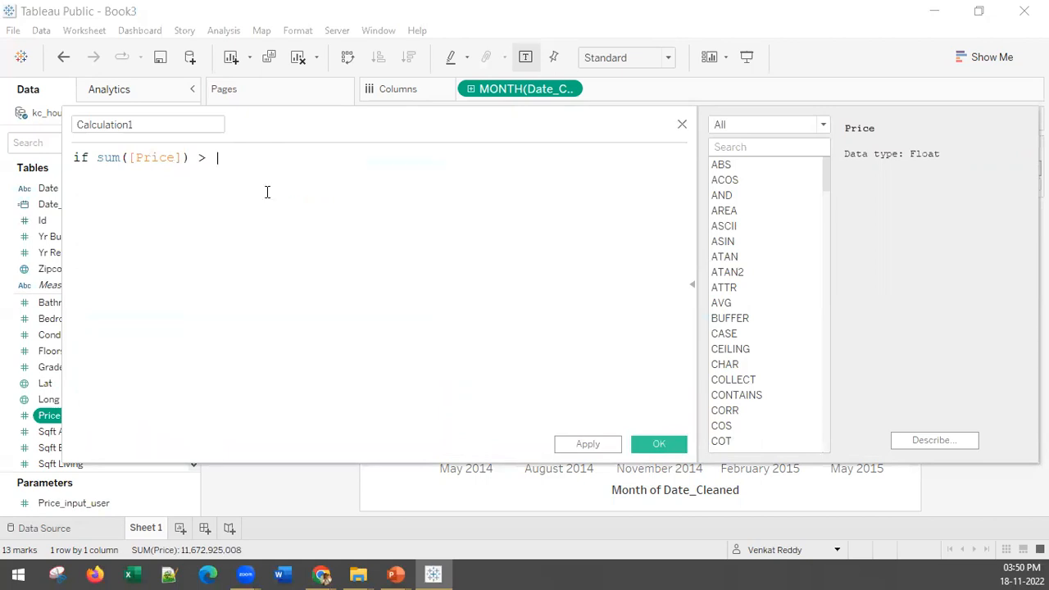
{"action": "type", "text": "then"}
{"action": "key", "text": "ctrl+z"}
{"action": "key", "text": "ctrl+z"}
{"action": "type", "text": "t user"}
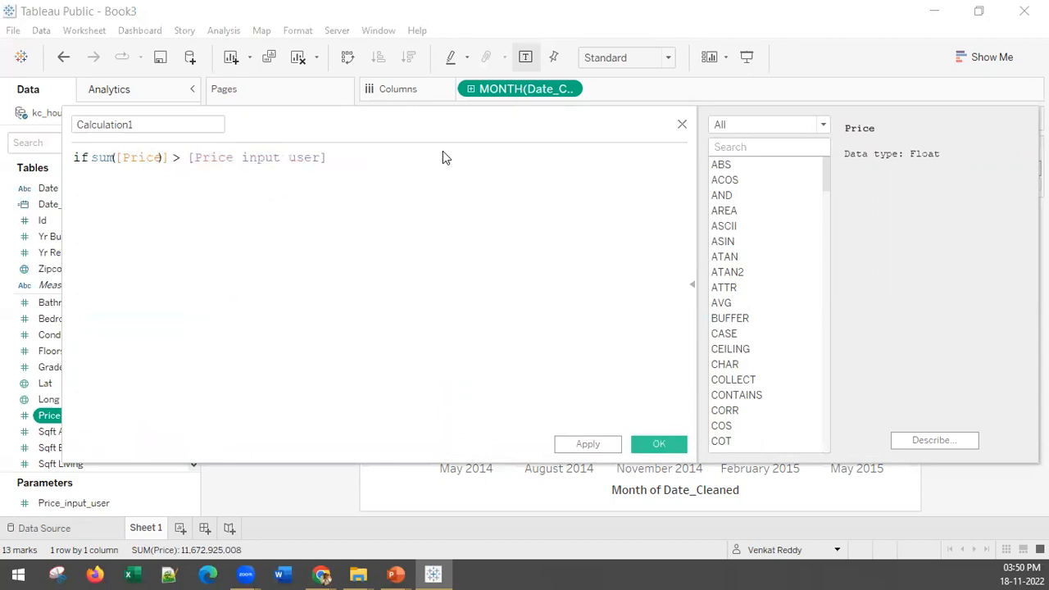
{"action": "type", "text": "hen 1"}
Step: Name the calculated field Price_based_Col
{"action": "left_click", "coordinate": [110, 125]}
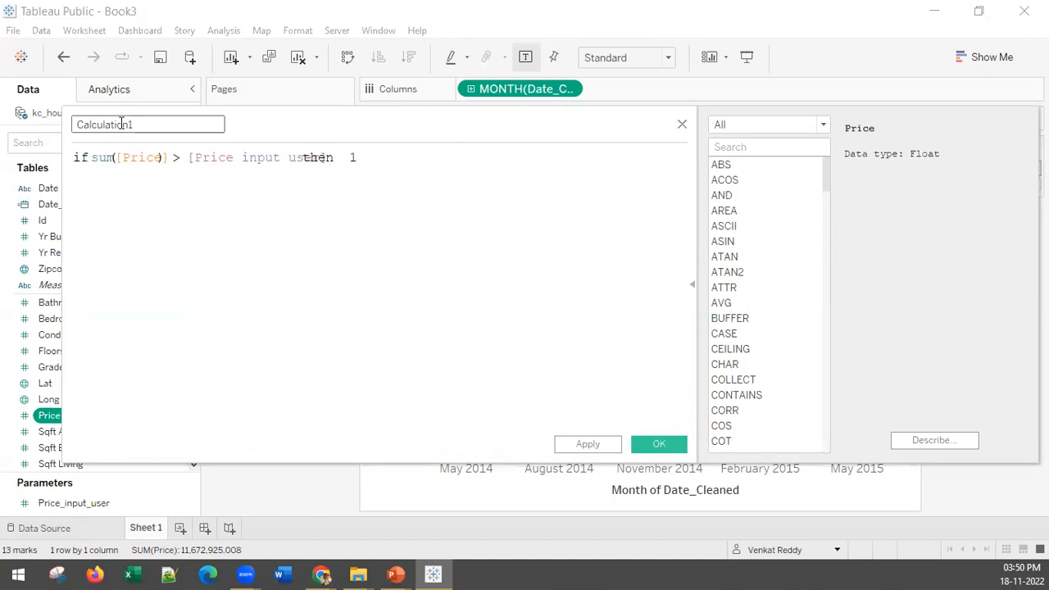
{"action": "double_click", "coordinate": [111, 125]}
{"action": "type", "text": "Price_ba"}
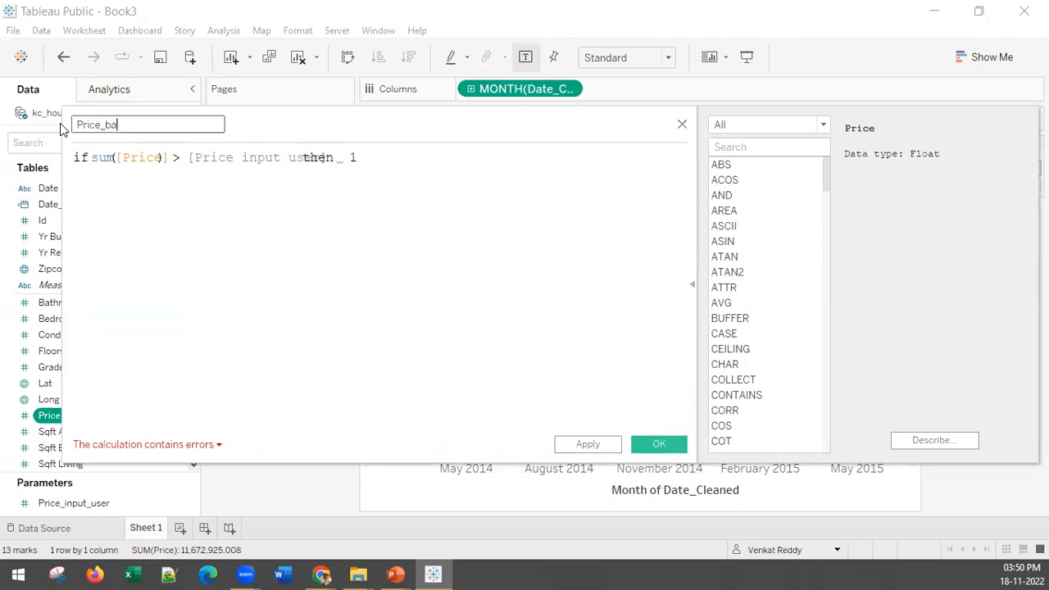
{"action": "type", "text": "sed_Col"}
Step: Hide the function reference, resize the calculation editor and undo the formula's garbled parameter and "then" text
{"action": "left_click", "coordinate": [411, 184]}
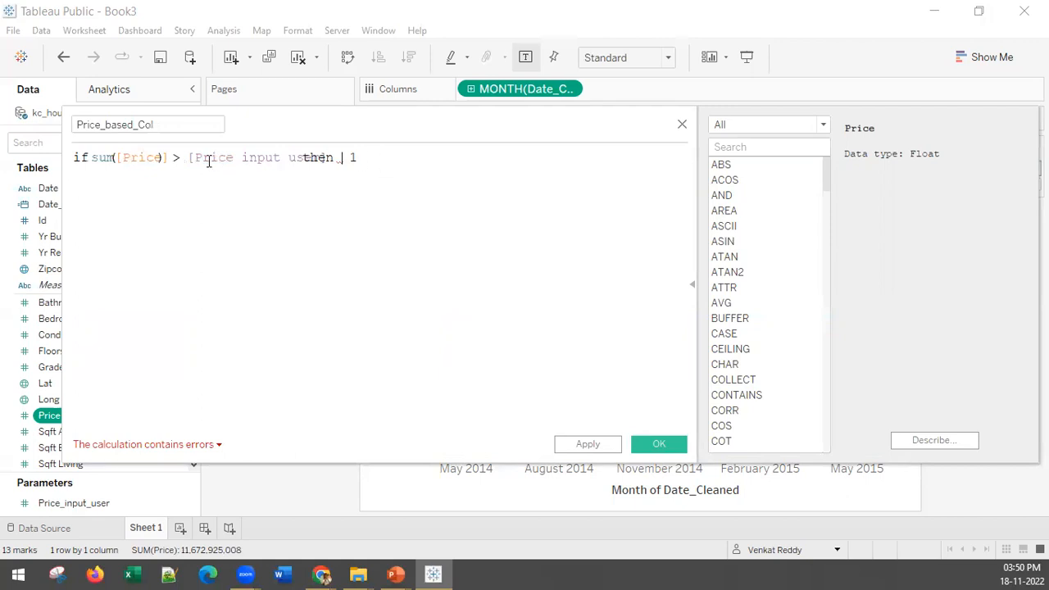
{"action": "double_click", "coordinate": [209, 157]}
{"action": "left_click", "coordinate": [422, 159]}
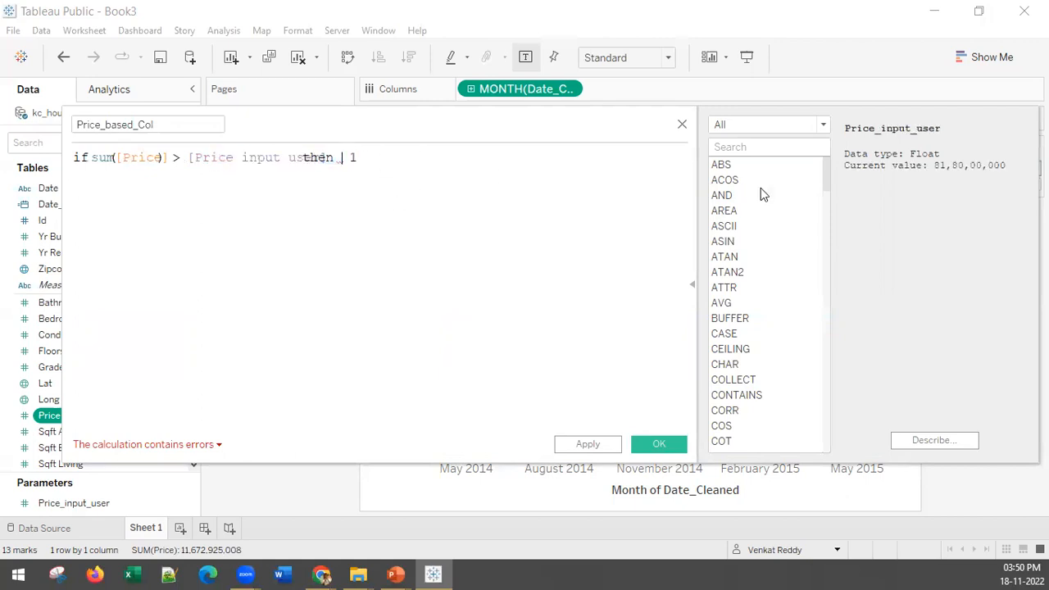
{"action": "left_click", "coordinate": [692, 284]}
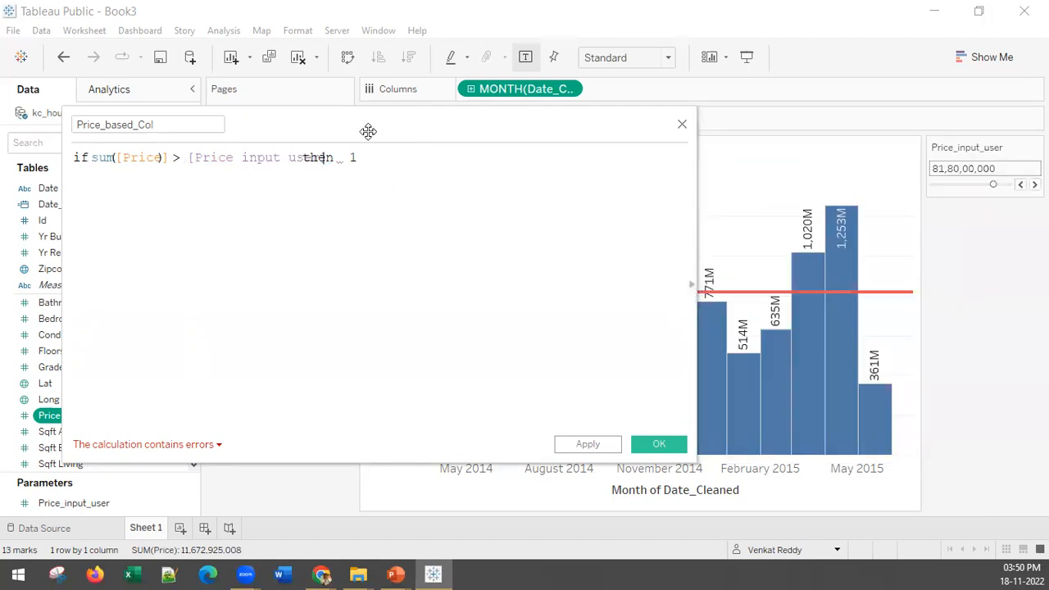
{"action": "mouse_move", "coordinate": [93, 110]}
{"action": "left_mouse_down"}
{"action": "mouse_move", "coordinate": [199, 122]}
{"action": "mouse_move", "coordinate": [125, 47]}
{"action": "mouse_move", "coordinate": [54, 26]}
{"action": "mouse_move", "coordinate": [90, 91]}
{"action": "left_mouse_up"}
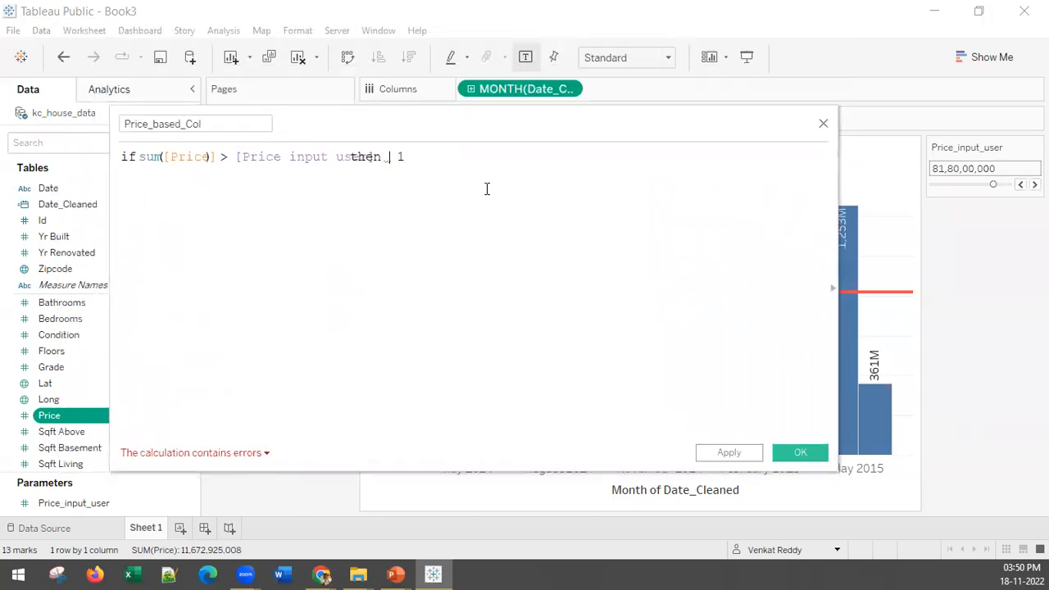
{"action": "key", "text": "ctrl+z"}
{"action": "key", "text": "ctrl+z"}
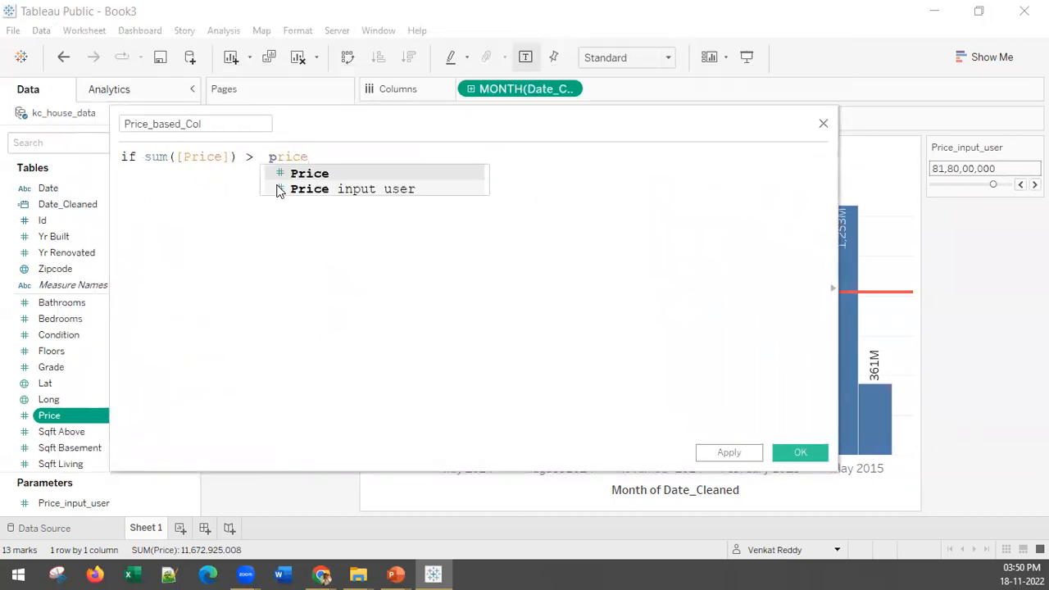
Step: Complete the condition with the Price input user parameter and add "then 1" and "else 0" on separate lines
{"action": "left_click", "coordinate": [347, 188]}
{"action": "key", "text": "Return"}
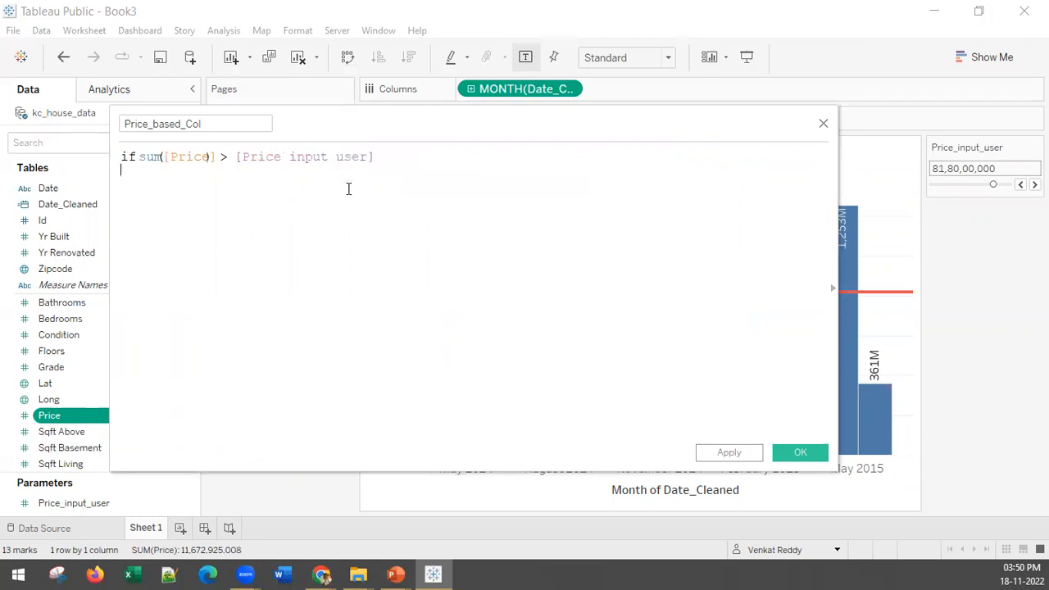
{"action": "type", "text": "then"}
{"action": "type", "text": "  1 "}
{"action": "type", "text": "else 0"}
{"action": "key", "text": "Return"}
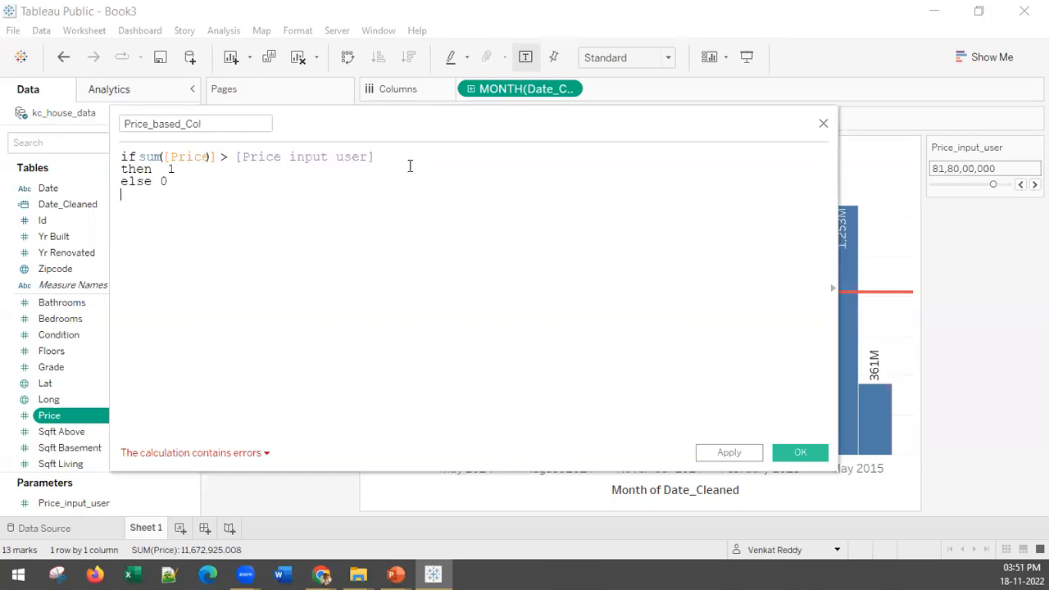
Step: Close the Price_based_Col formula with "end" and save the calculated field
{"action": "left_click", "coordinate": [179, 124]}
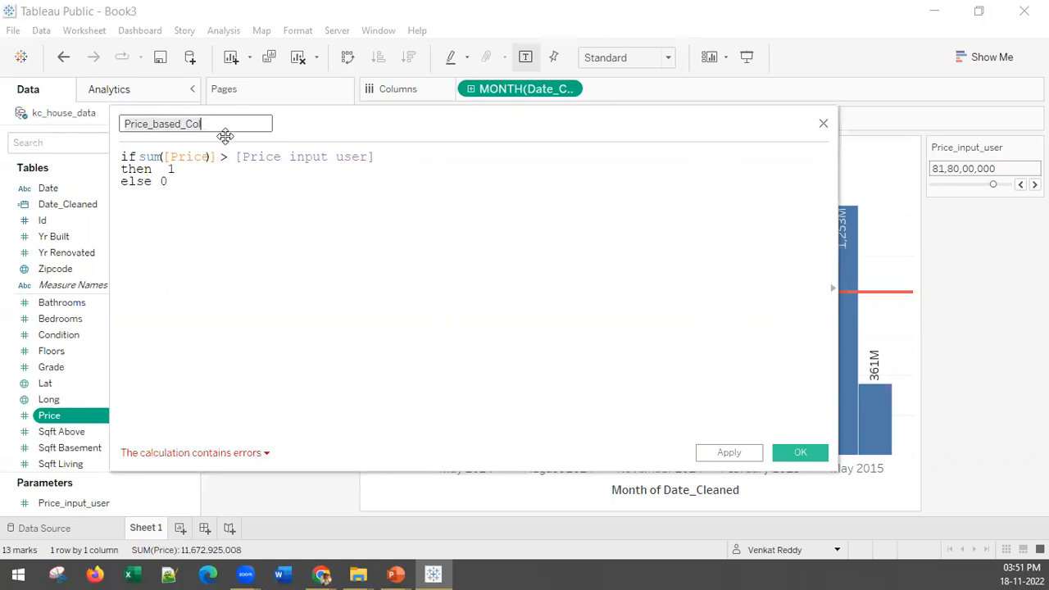
{"action": "left_click", "coordinate": [148, 197]}
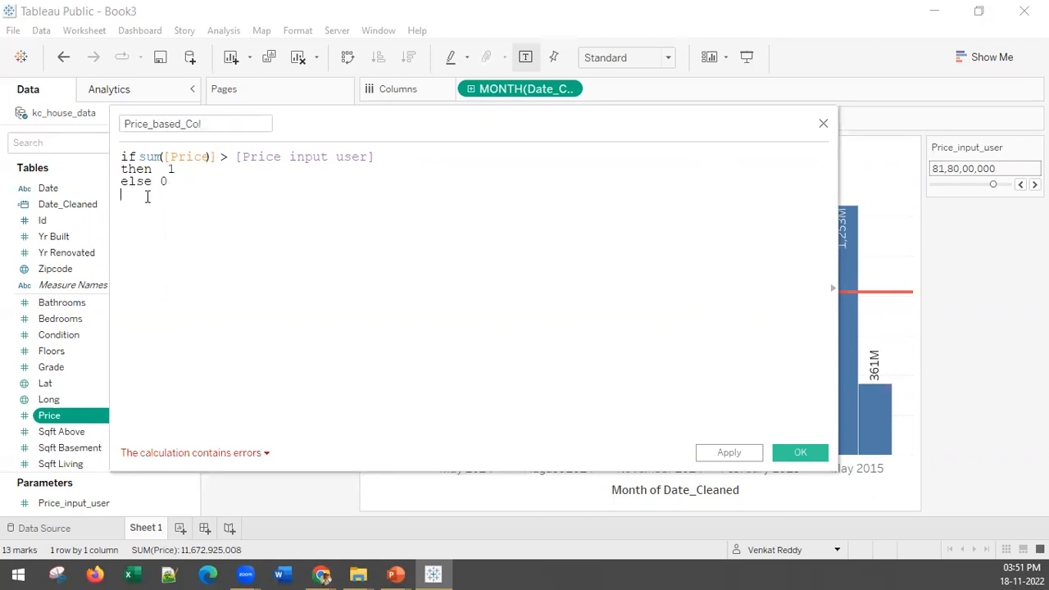
{"action": "type", "text": "end"}
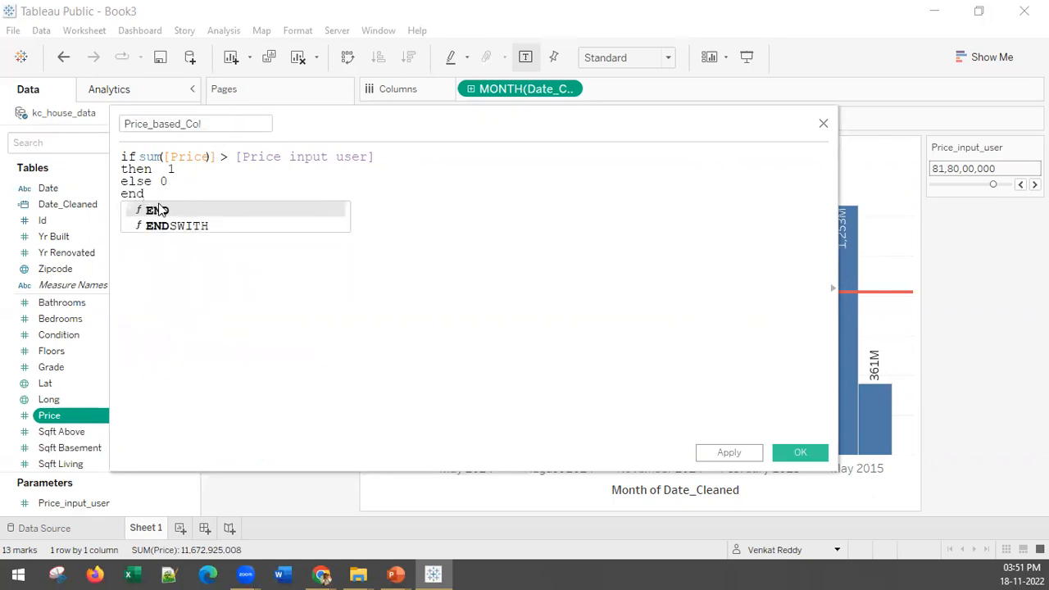
{"action": "key", "text": "Return"}
{"action": "left_click", "coordinate": [813, 452]}
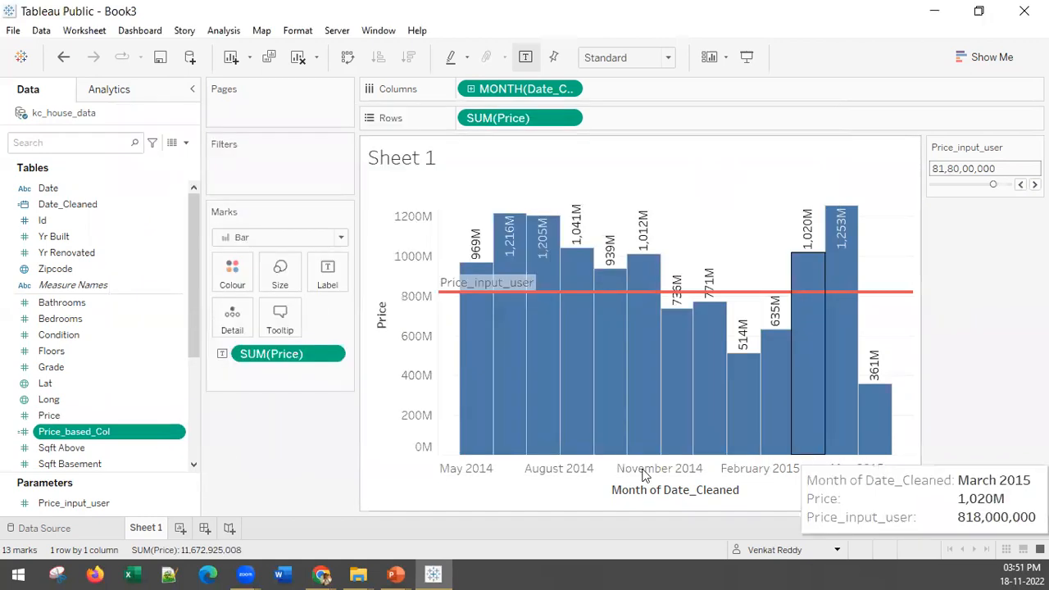
Step: Colour the bars by Price_based_Col using the Gold-Purple Diverging palette
{"action": "scroll", "coordinate": [84, 431], "scroll_direction": "down", "scroll_amount": 3}
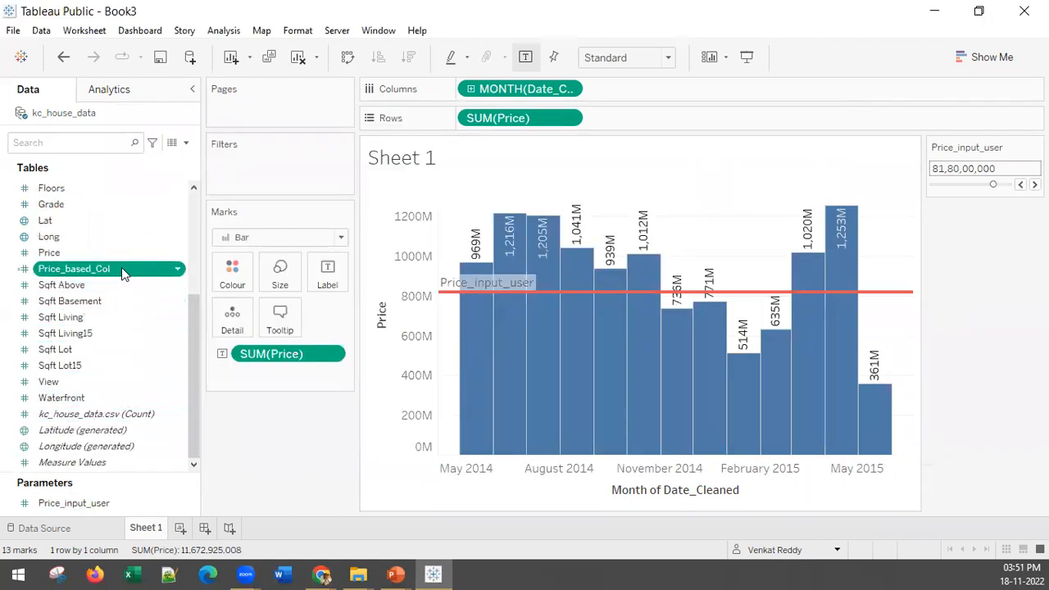
{"action": "left_click_drag", "start_coordinate": [121, 267], "coordinate": [235, 273]}
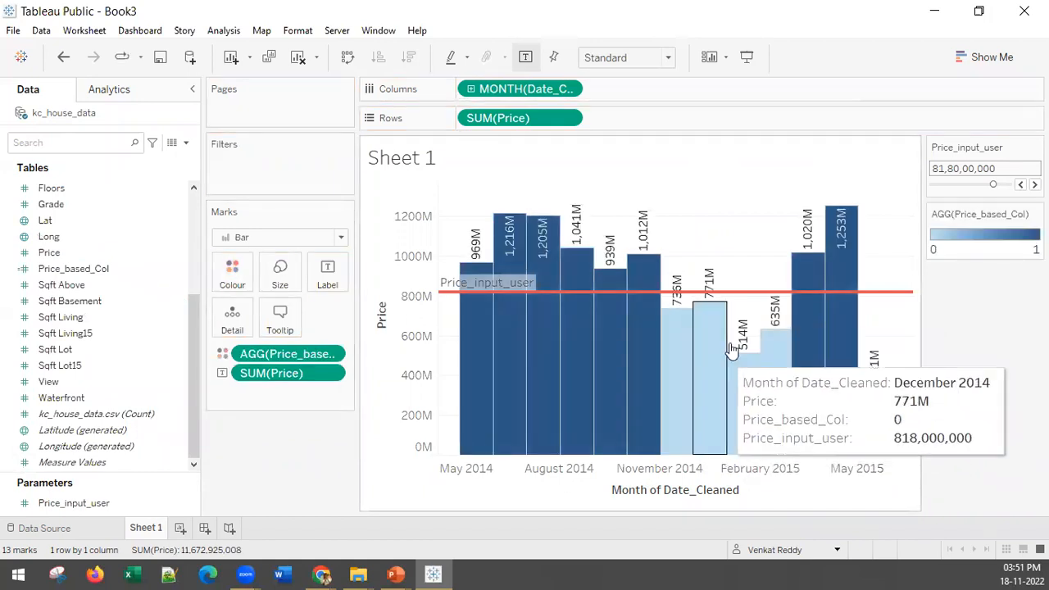
{"action": "left_click", "coordinate": [232, 274]}
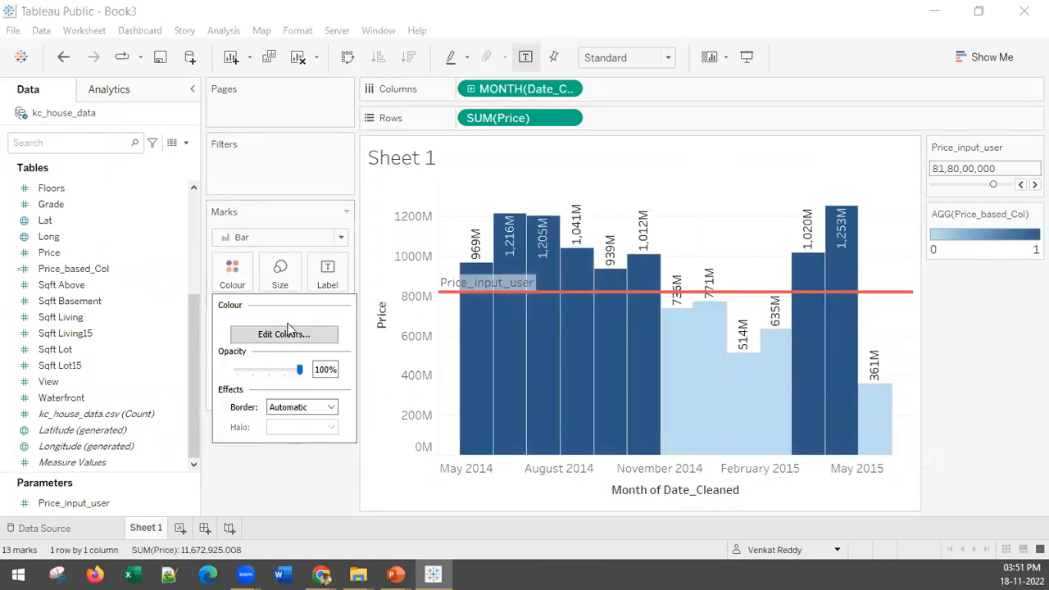
{"action": "left_click", "coordinate": [295, 336]}
{"action": "left_click", "coordinate": [525, 221]}
{"action": "left_click", "coordinate": [456, 446]}
{"action": "left_click", "coordinate": [648, 374]}
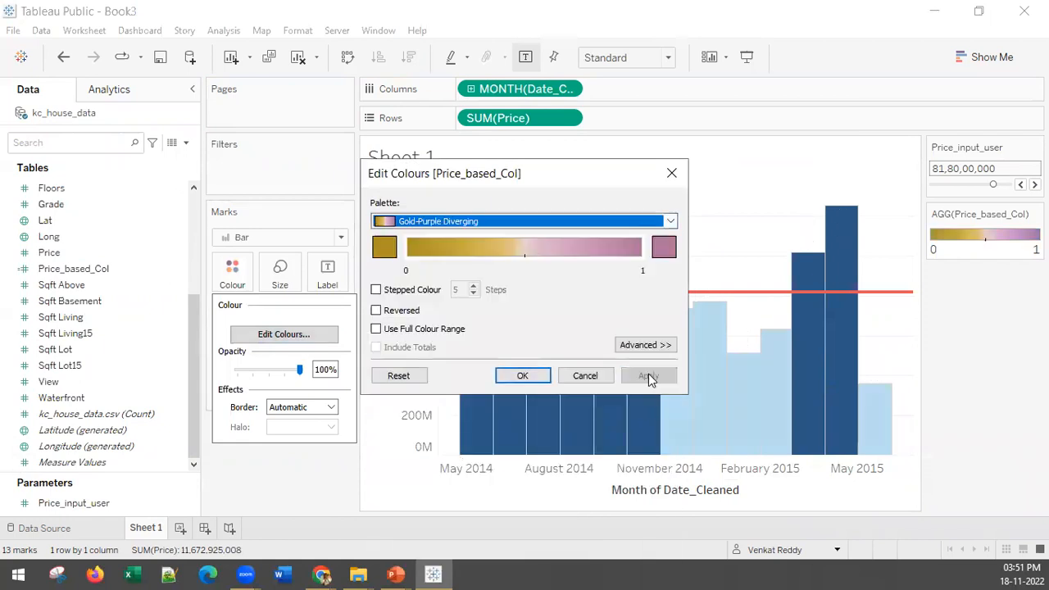
{"action": "left_click", "coordinate": [522, 375]}
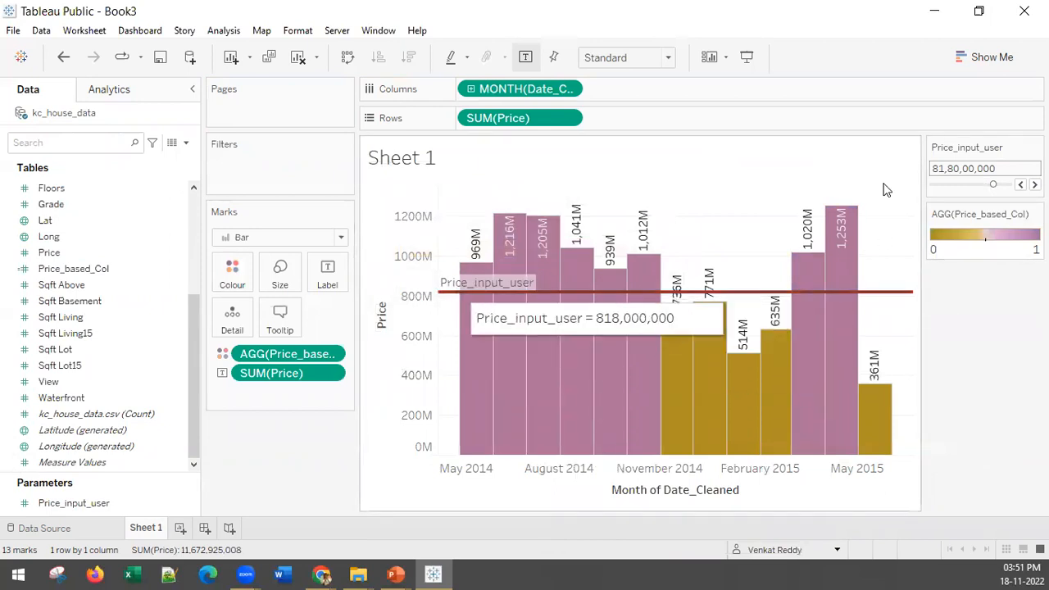
Step: Move the Price_input_user slider to several values, ending at 991000000, to test the bar colouring
{"action": "left_click", "coordinate": [994, 186]}
{"action": "left_click_drag", "start_coordinate": [995, 186], "coordinate": [985, 187]}
{"action": "left_click", "coordinate": [1009, 186]}
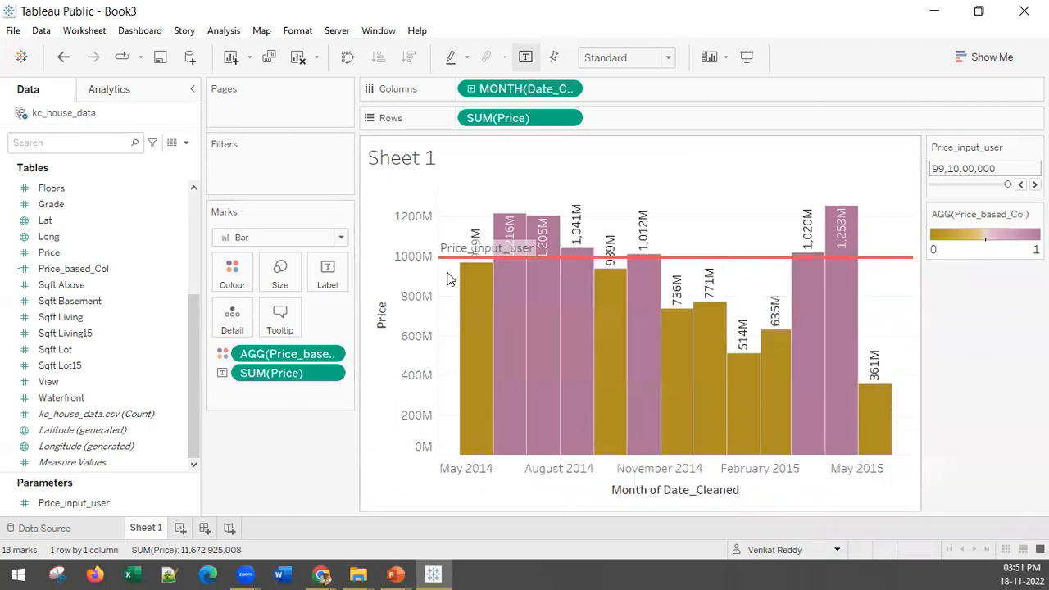
Step: Test the bar colouring at several Price_input_user values, including 427000000, 700000000 and 809000000, ending at 955000000
{"action": "left_click", "coordinate": [961, 184]}
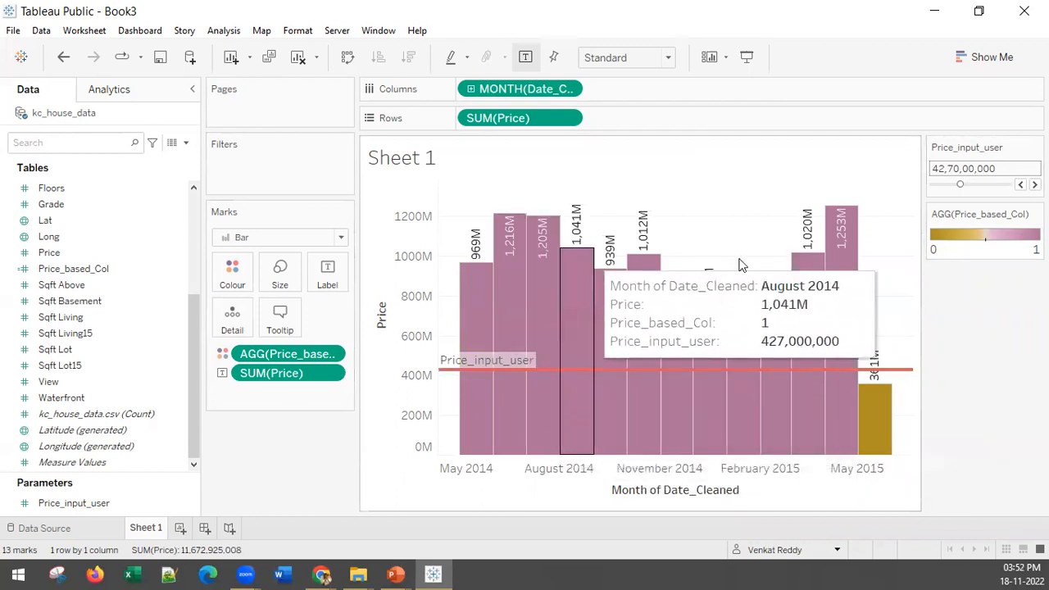
{"action": "mouse_move", "coordinate": [874, 407]}
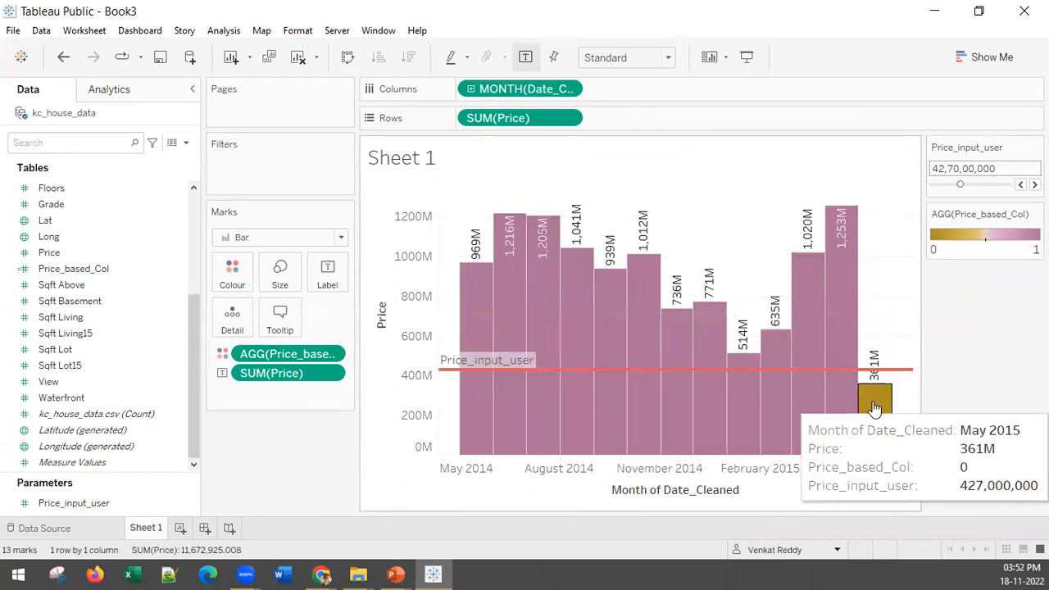
{"action": "left_click", "coordinate": [970, 185]}
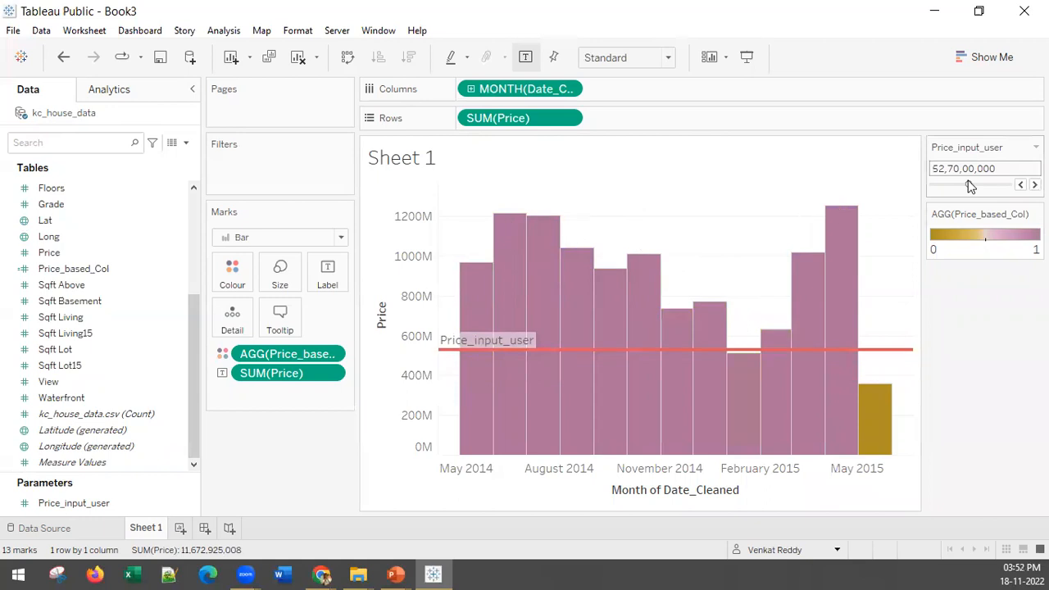
{"action": "left_click", "coordinate": [975, 185]}
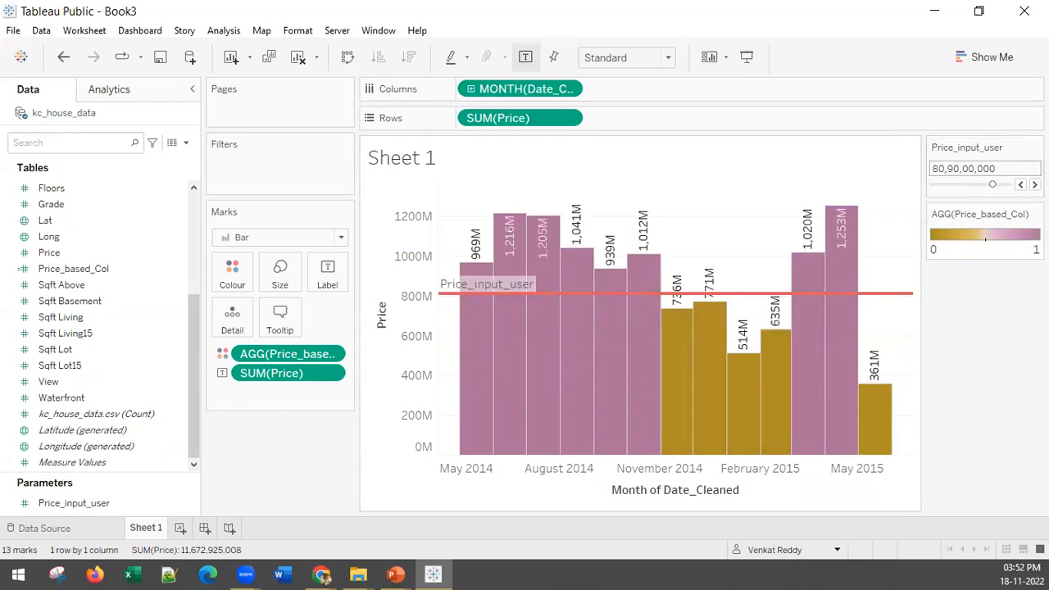
{"action": "mouse_move", "coordinate": [456, 295]}
{"action": "left_click", "coordinate": [1000, 187]}
{"action": "left_click", "coordinate": [987, 187]}
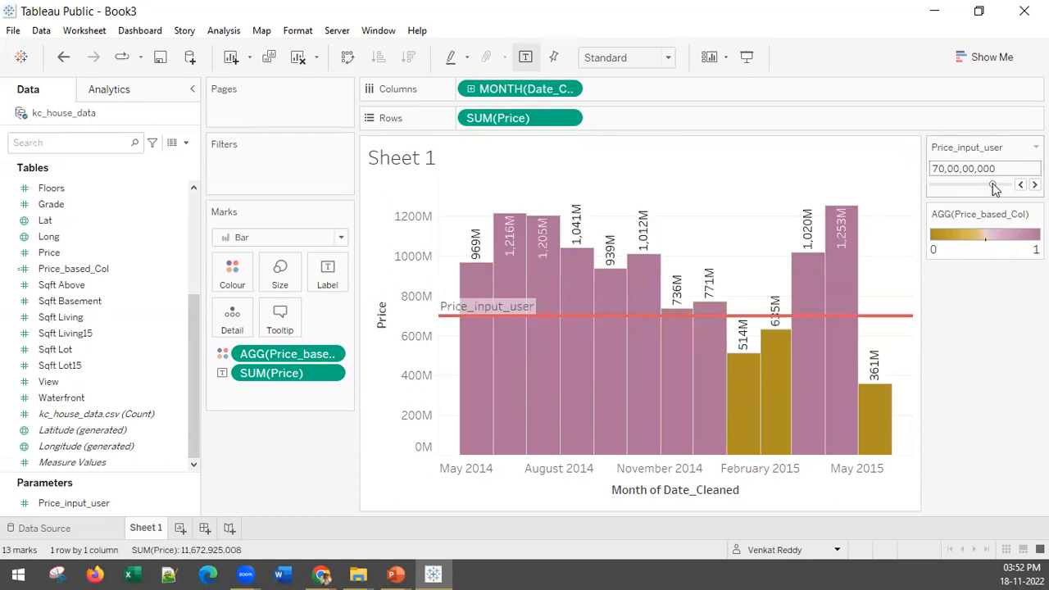
{"action": "left_click", "coordinate": [1006, 187]}
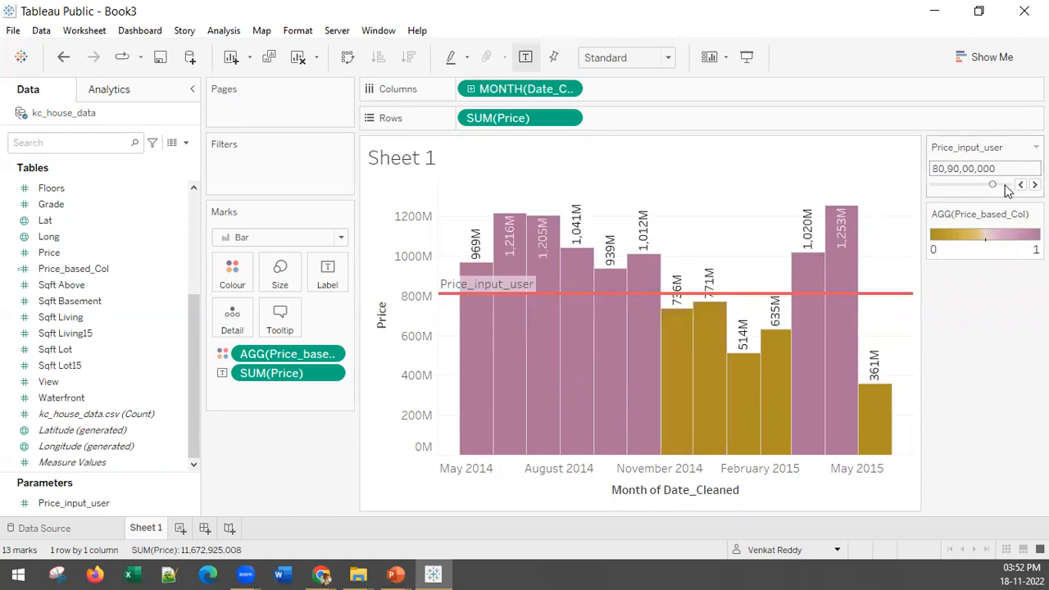
{"action": "left_click", "coordinate": [1034, 185]}
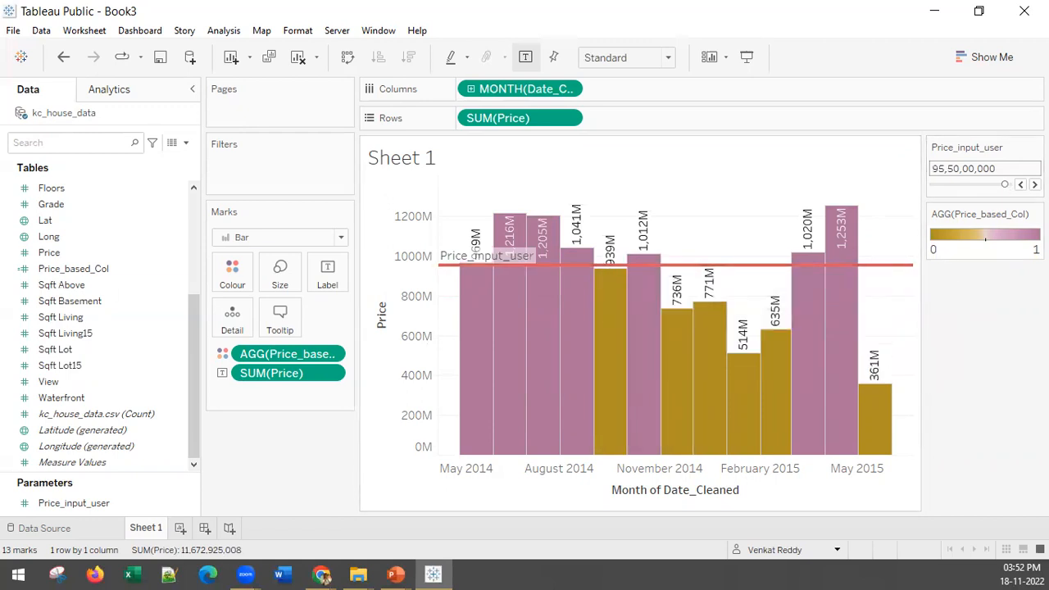
Step: Recolour the bars with the Green-Blue-White Diverging palette and set Price_input_user to 618000000
{"action": "left_click", "coordinate": [233, 274]}
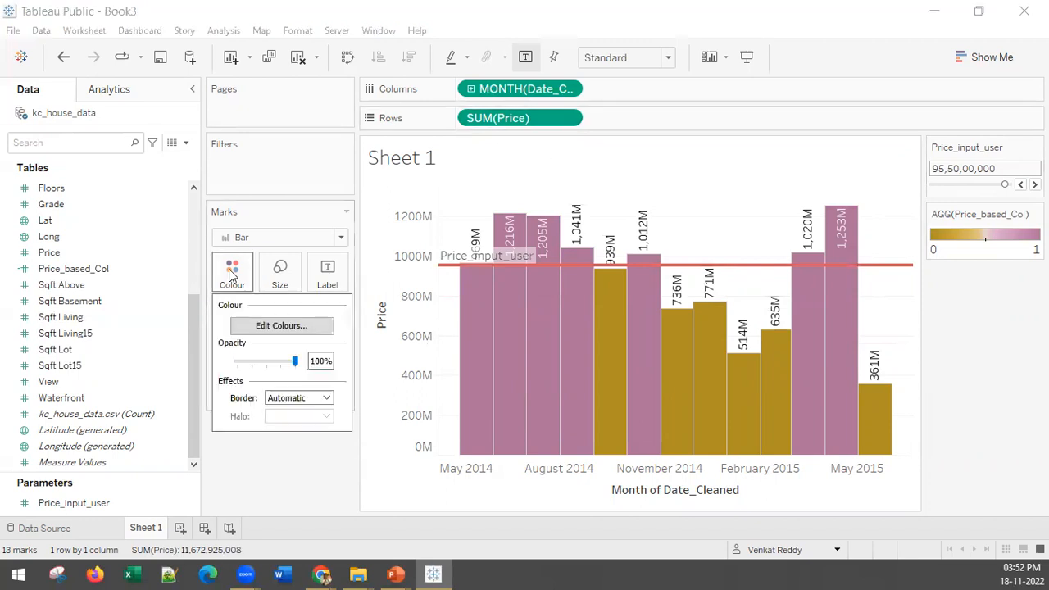
{"action": "left_click", "coordinate": [281, 326]}
{"action": "left_click", "coordinate": [525, 220]}
{"action": "left_click", "coordinate": [491, 466]}
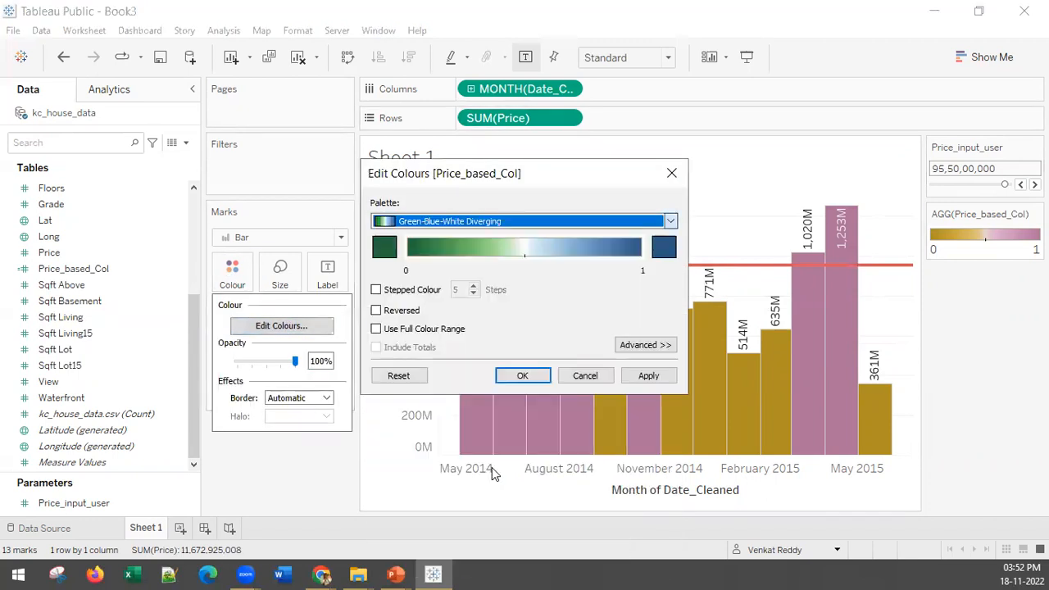
{"action": "left_click", "coordinate": [520, 375]}
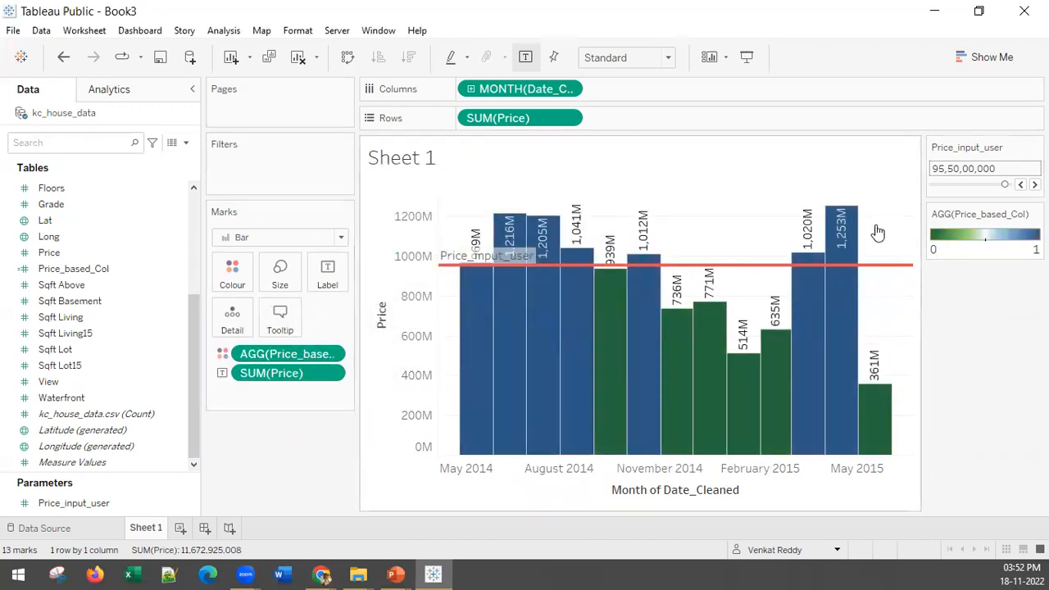
{"action": "left_click", "coordinate": [978, 185]}
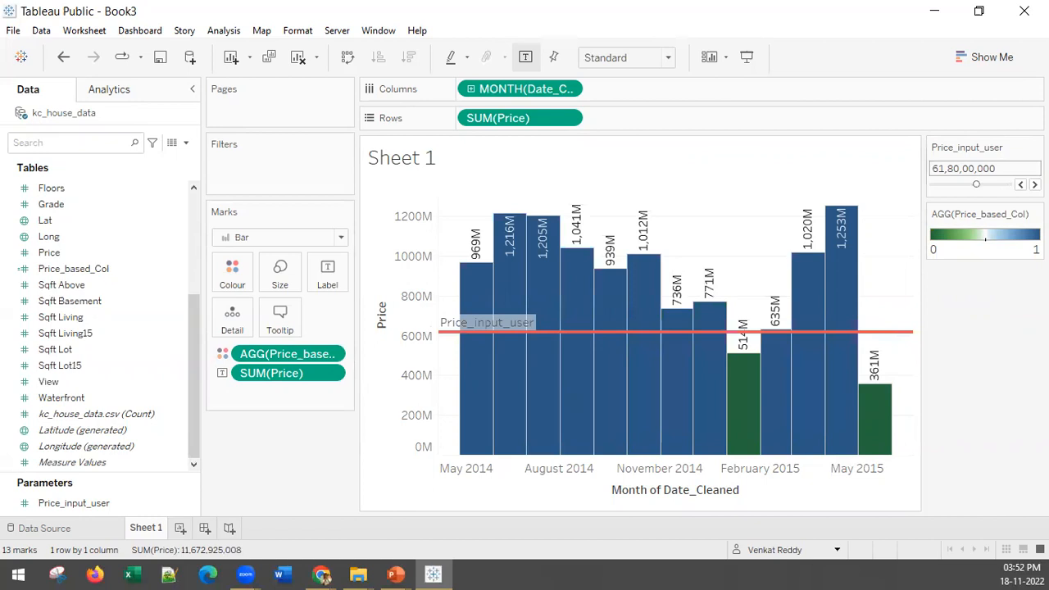
Step: Create a new worksheet and plot Lat in rows against Long in columns as a map
{"action": "left_click", "coordinate": [184, 528]}
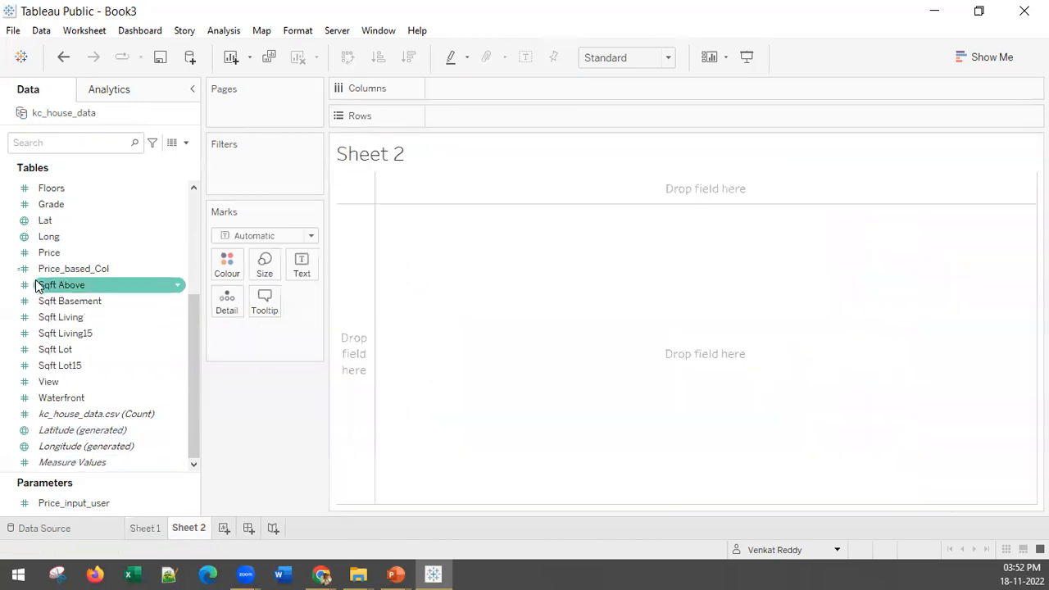
{"action": "double_click", "coordinate": [51, 226]}
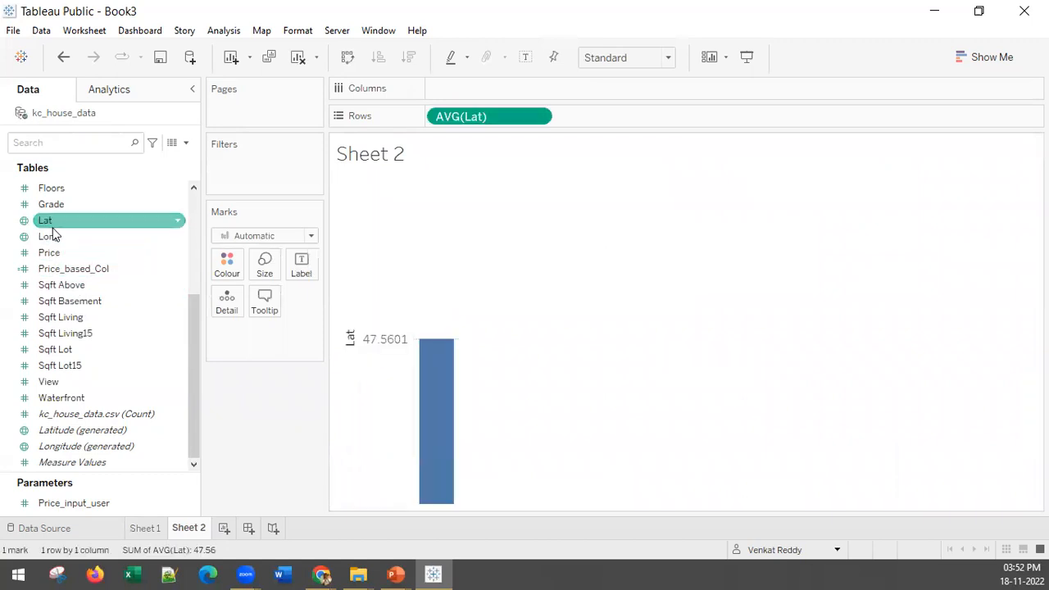
{"action": "left_click", "coordinate": [51, 238]}
{"action": "double_click", "coordinate": [51, 237]}
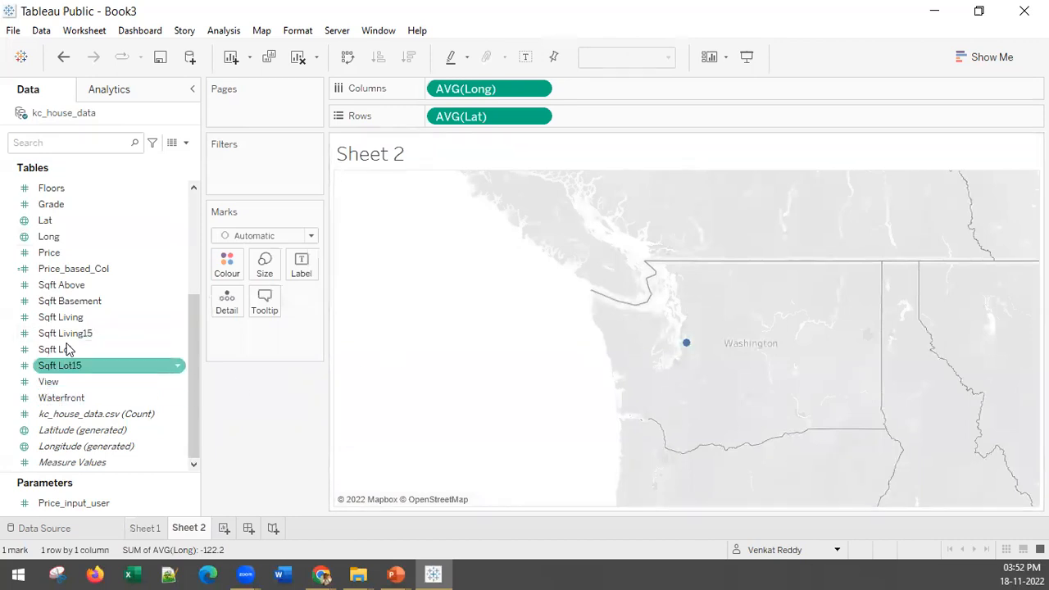
Step: Size the map marks by Sqft Living and add Id as a detail with all its members
{"action": "double_click", "coordinate": [61, 317]}
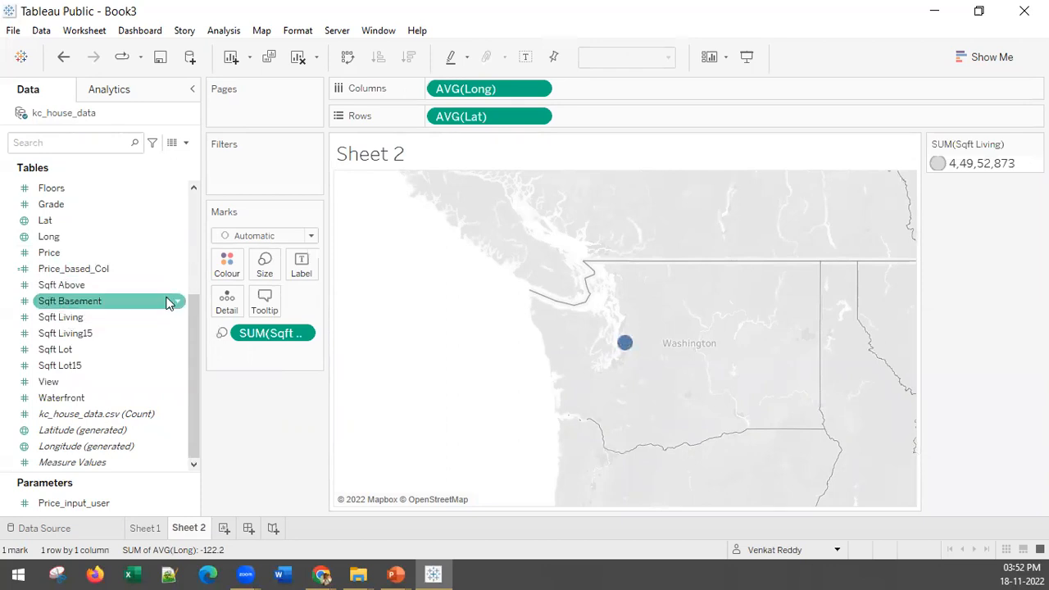
{"action": "scroll", "coordinate": [63, 393], "scroll_direction": "up", "scroll_amount": 3}
{"action": "left_click_drag", "start_coordinate": [41, 219], "coordinate": [224, 307]}
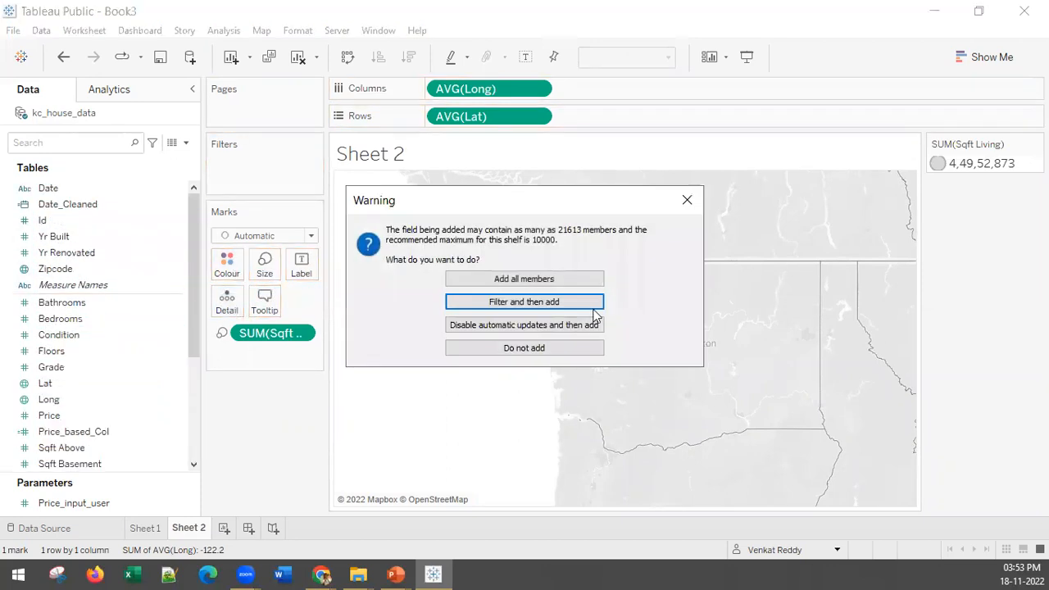
{"action": "left_click", "coordinate": [553, 279]}
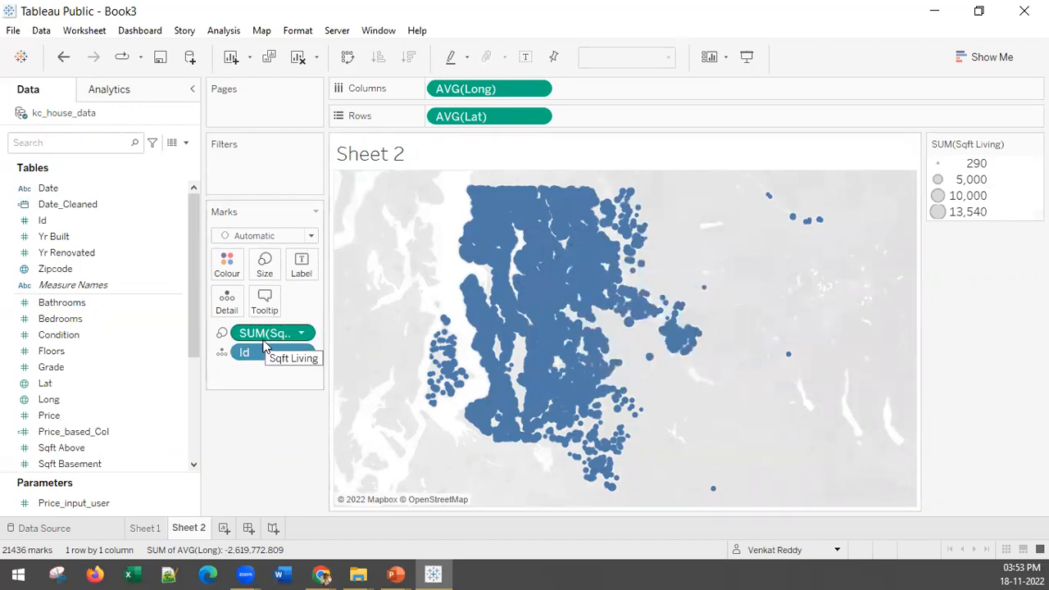
Step: Colour the map marks by Sqft Living using the Red-Blue Diverging palette, and remove Sqft Living from mark size
{"action": "left_click_drag", "start_coordinate": [264, 344], "coordinate": [229, 271]}
{"action": "left_click", "coordinate": [228, 267]}
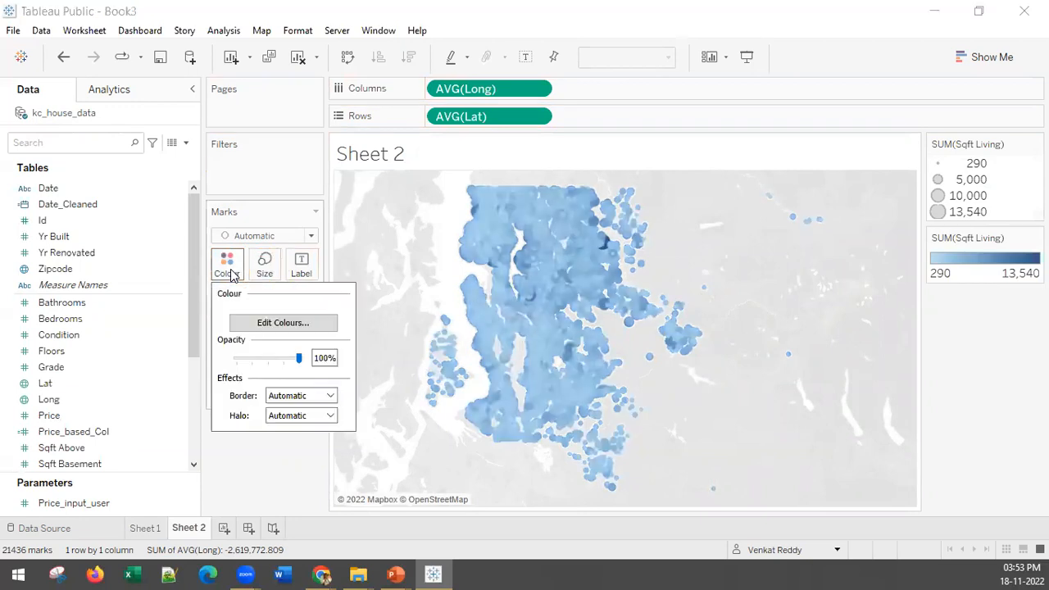
{"action": "left_click", "coordinate": [298, 324]}
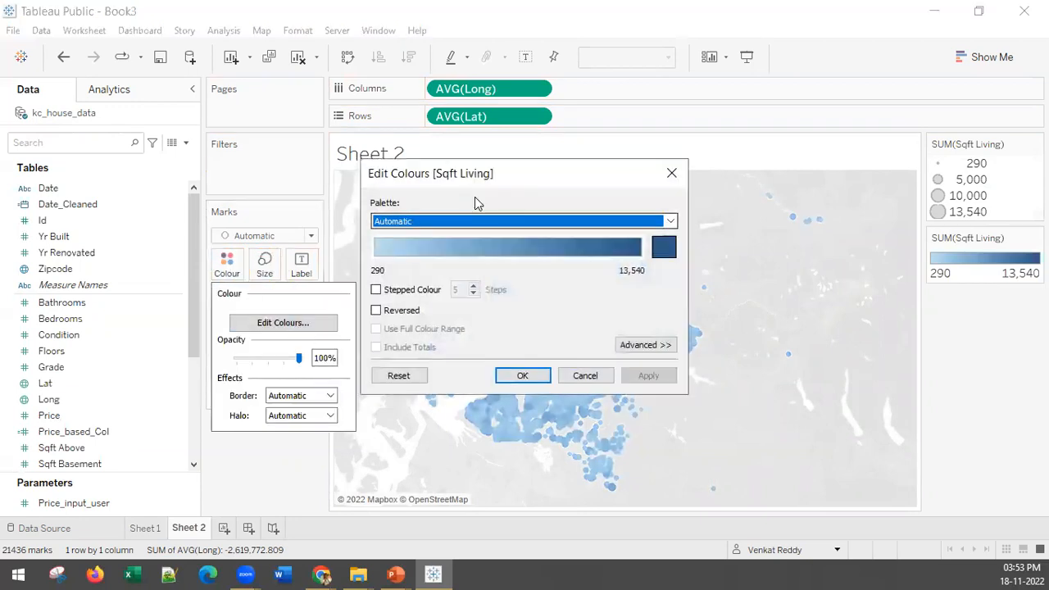
{"action": "left_click", "coordinate": [460, 219]}
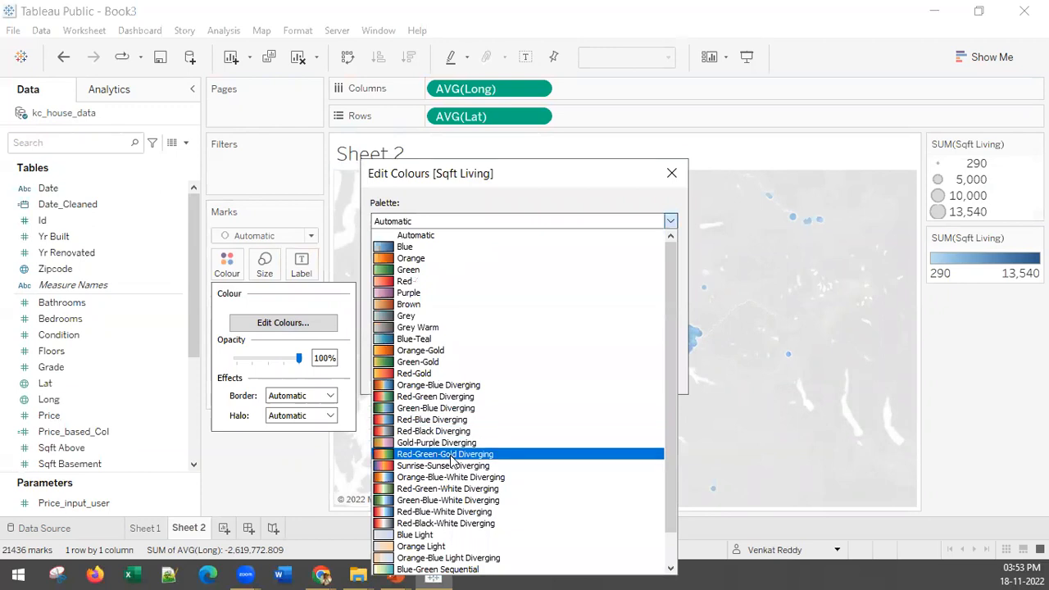
{"action": "left_click", "coordinate": [453, 420]}
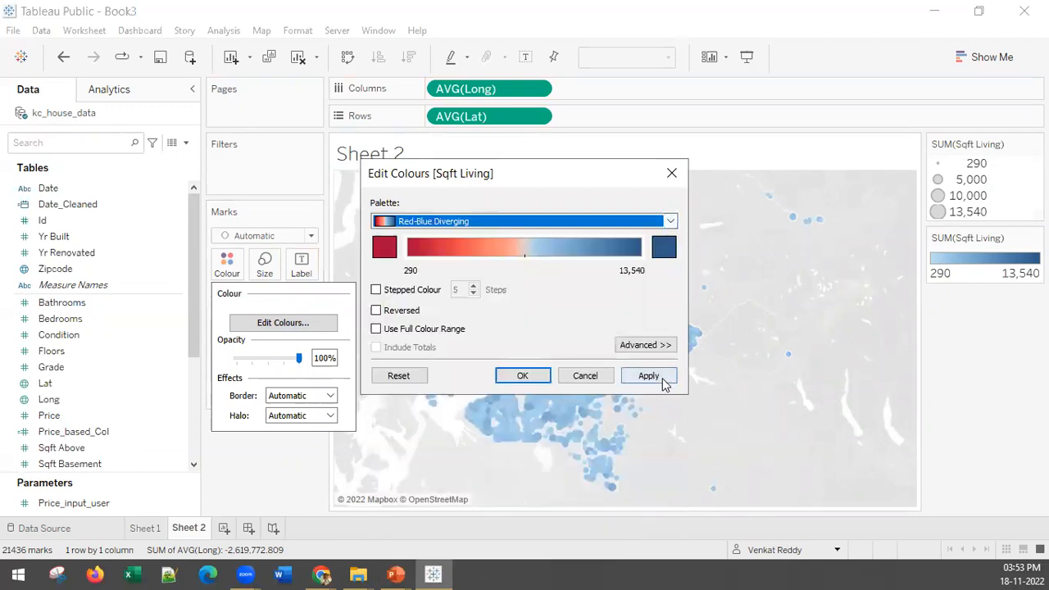
{"action": "left_click", "coordinate": [522, 375]}
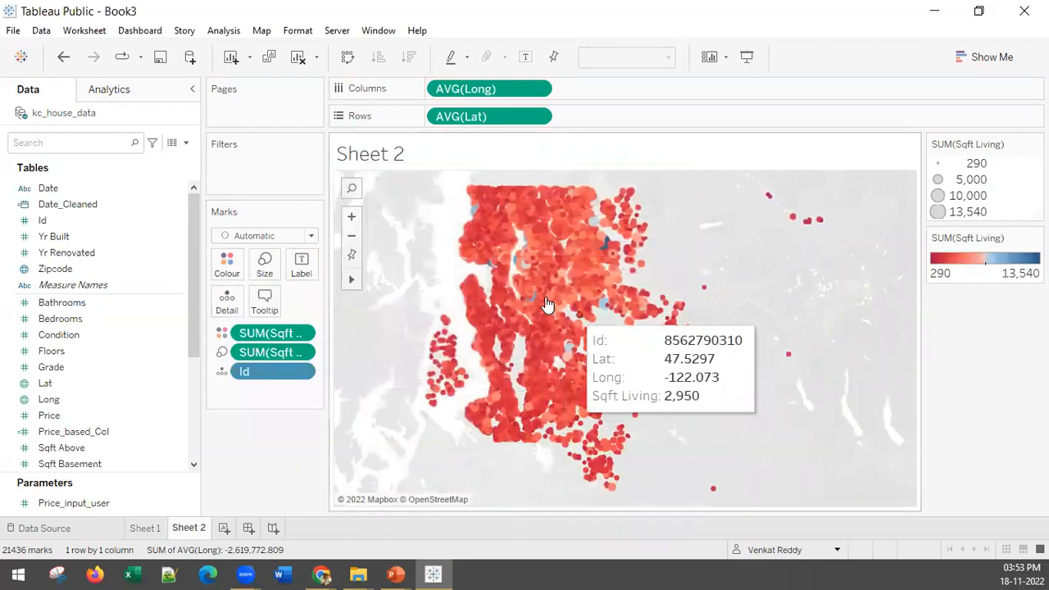
{"action": "left_click_drag", "start_coordinate": [270, 352], "coordinate": [295, 445]}
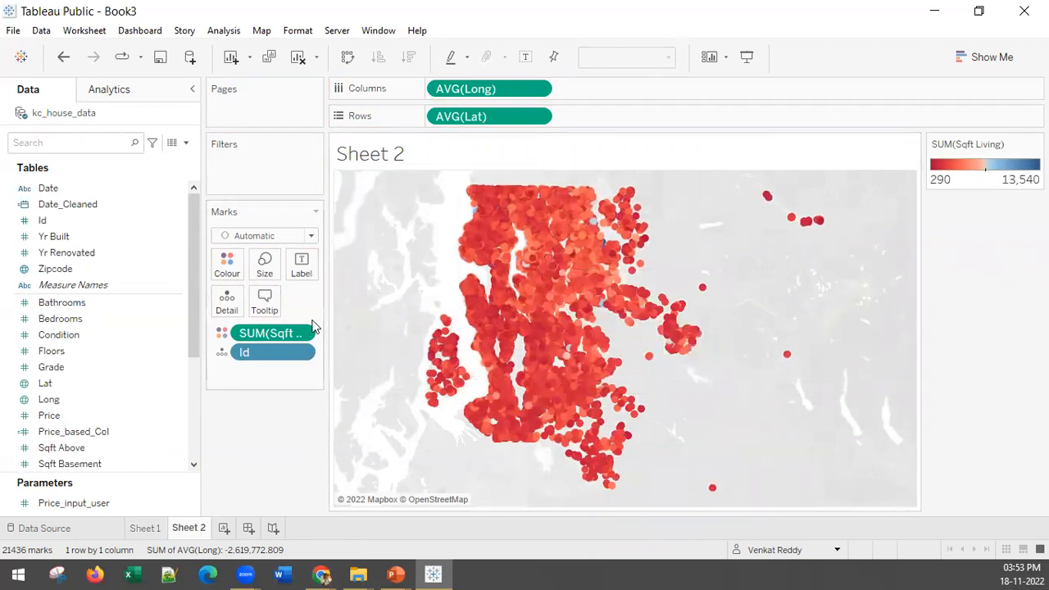
Step: Change the Sqft Living colour palette on the map to Orange-Blue-White Diverging
{"action": "scroll", "coordinate": [573, 283], "scroll_direction": "up", "scroll_amount": 2}
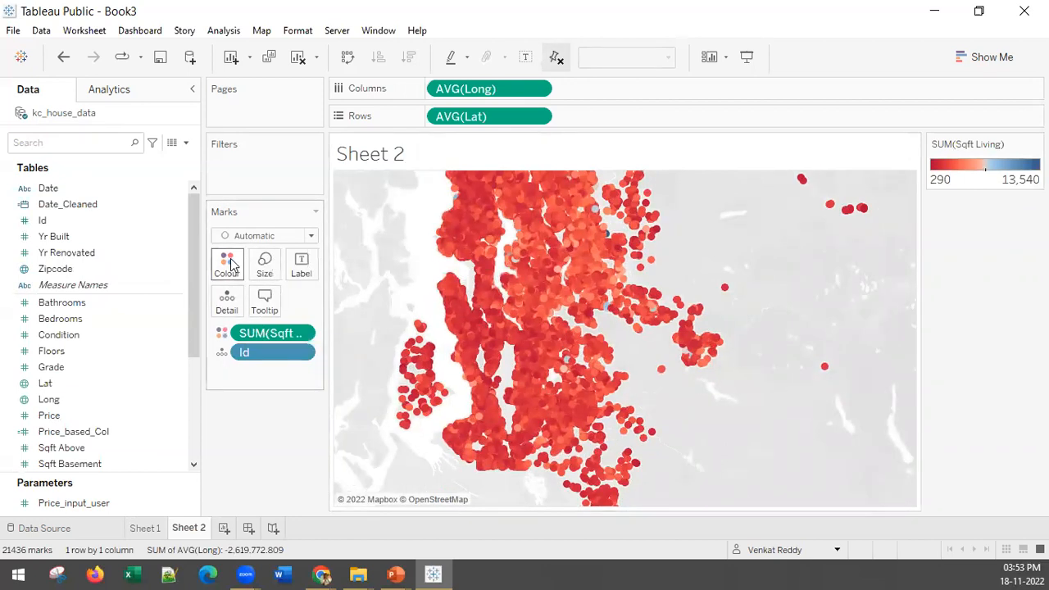
{"action": "left_click", "coordinate": [227, 262]}
{"action": "left_click", "coordinate": [257, 317]}
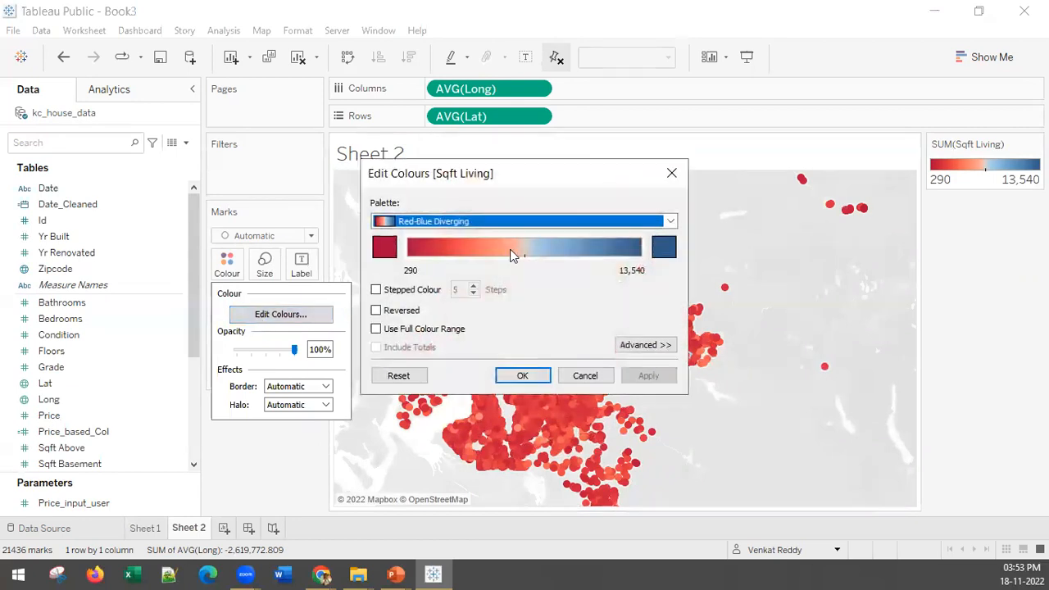
{"action": "left_click", "coordinate": [495, 222]}
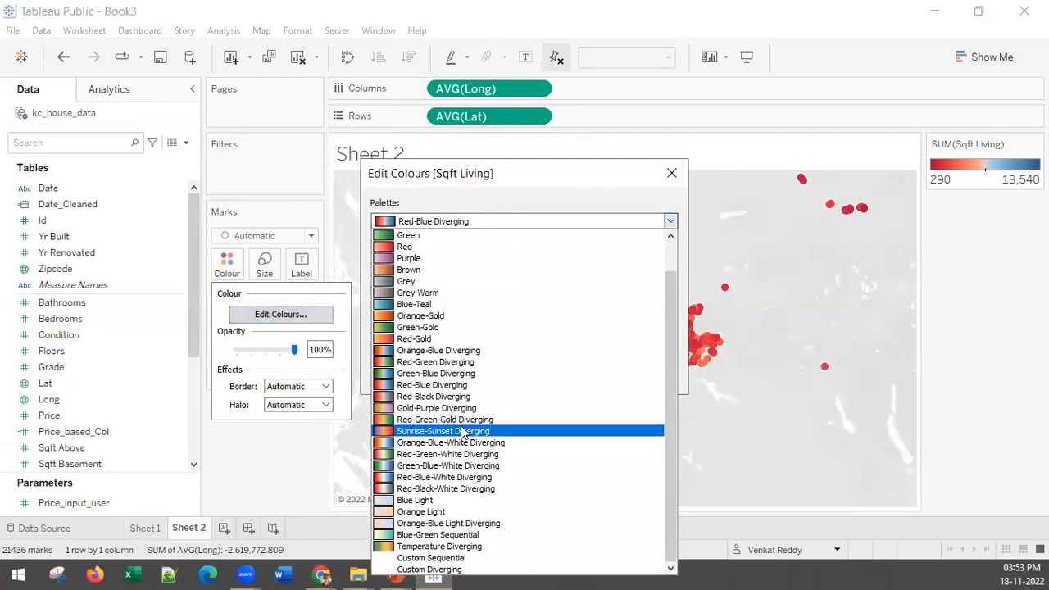
{"action": "left_click", "coordinate": [438, 446]}
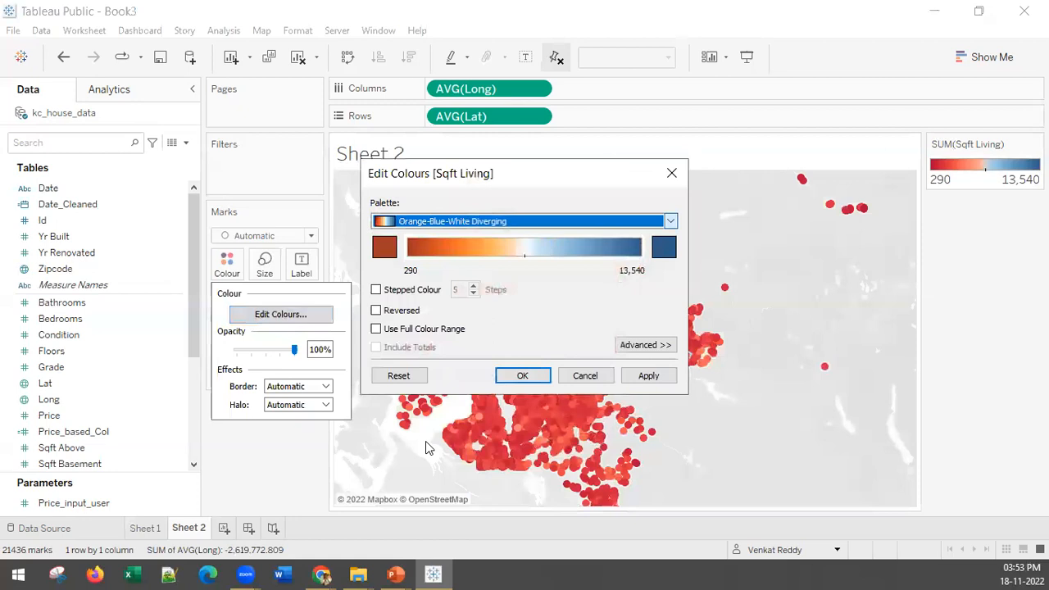
{"action": "left_click", "coordinate": [647, 377]}
{"action": "left_click", "coordinate": [520, 374]}
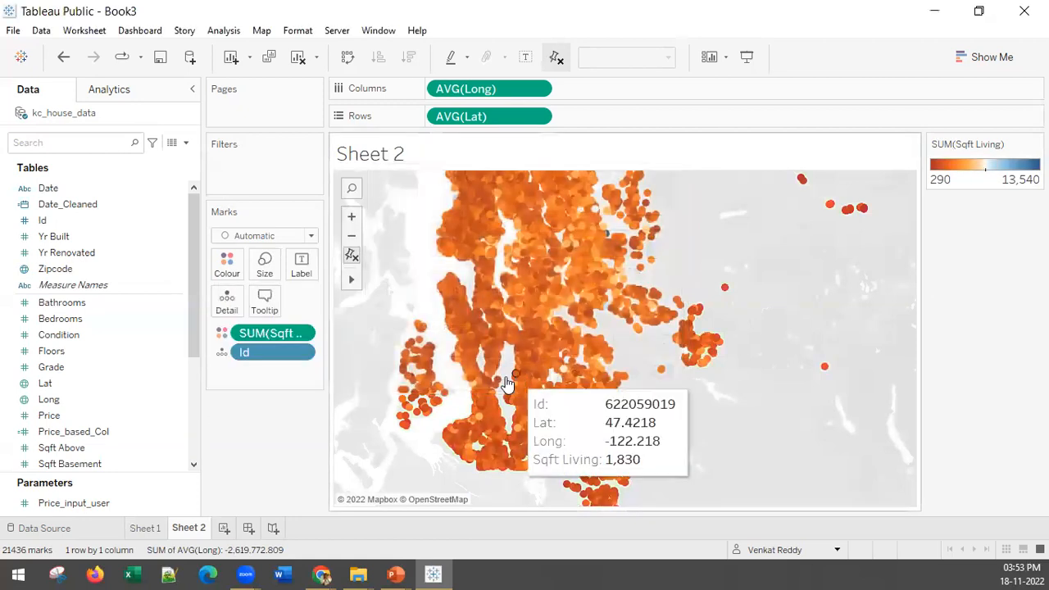
Step: Examine how the Sqft Living colours are distributed across the house locations on the map
{"action": "scroll", "coordinate": [459, 221], "scroll_direction": "up", "scroll_amount": 1}
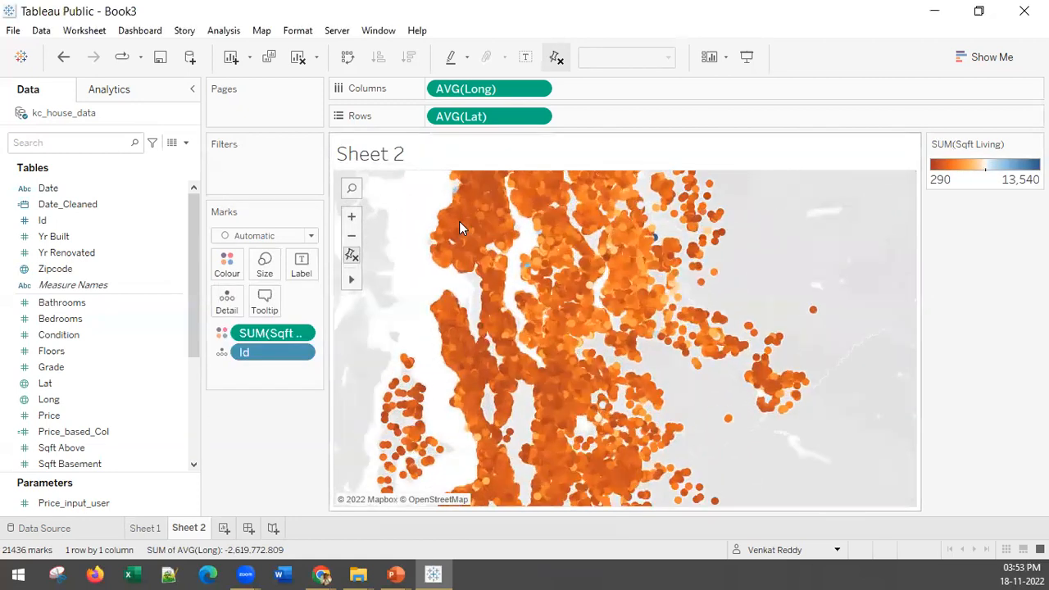
{"action": "scroll", "coordinate": [459, 221], "scroll_direction": "down", "scroll_amount": 2}
{"action": "scroll", "coordinate": [467, 256], "scroll_direction": "up", "scroll_amount": 1}
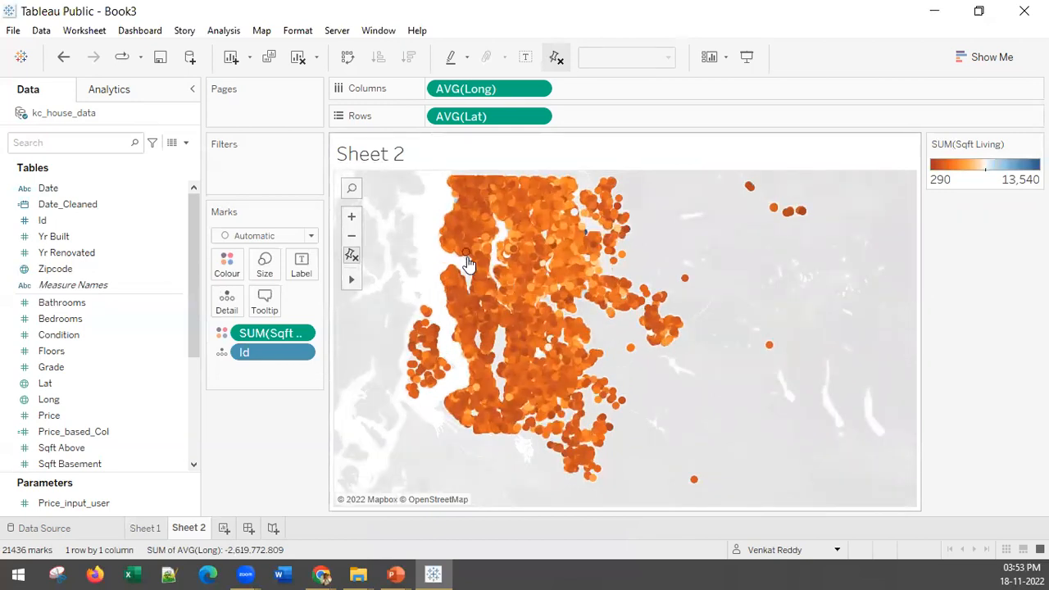
{"action": "scroll", "coordinate": [543, 304], "scroll_direction": "up", "scroll_amount": 1}
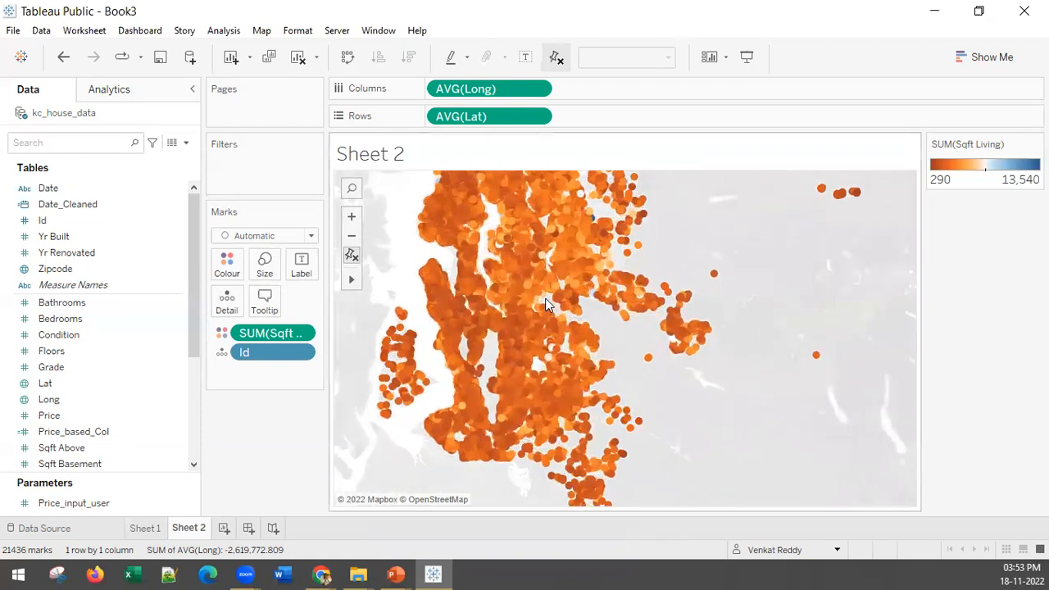
{"action": "mouse_move", "coordinate": [636, 232]}
{"action": "left_mouse_down"}
{"action": "mouse_move", "coordinate": [665, 281]}
{"action": "mouse_move", "coordinate": [627, 232]}
{"action": "left_mouse_up"}
{"action": "key", "text": "Escape"}
{"action": "scroll", "coordinate": [468, 236], "scroll_direction": "down", "scroll_amount": 2}
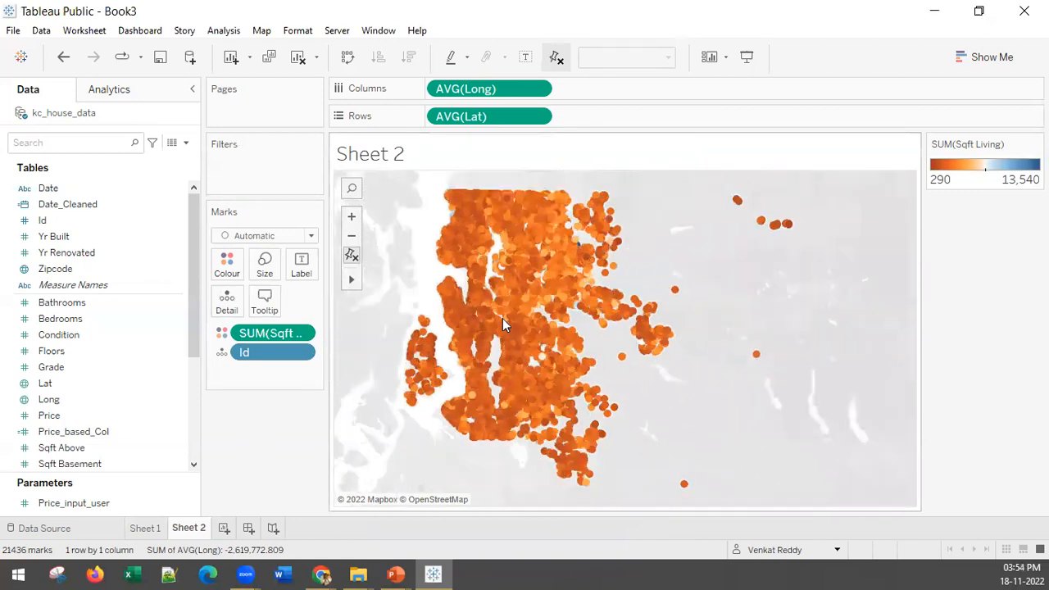
{"action": "scroll", "coordinate": [502, 324], "scroll_direction": "up", "scroll_amount": 2}
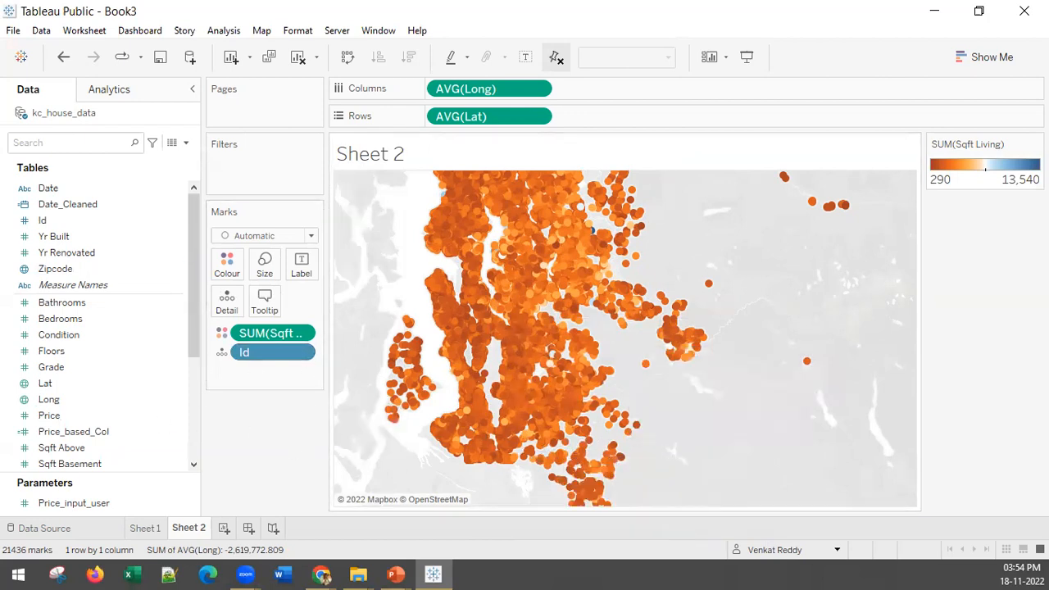
Step: Create the Sqft Living Parameter from the Sqft Living field, with a range of 290 to 13,540 and a step size of 100
{"action": "scroll", "coordinate": [98, 328], "scroll_direction": "down", "scroll_amount": 5}
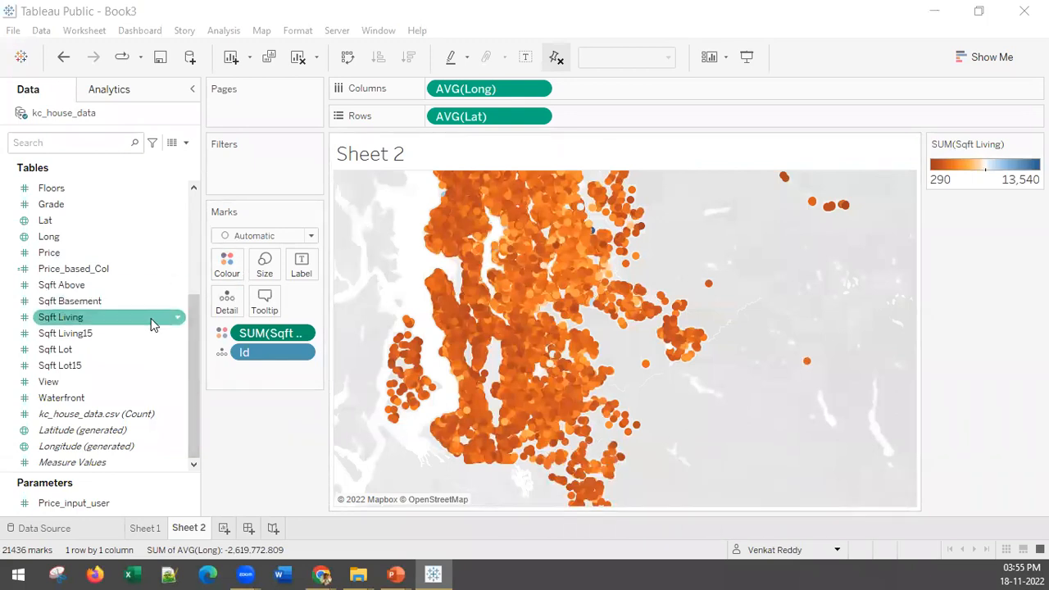
{"action": "right_click", "coordinate": [67, 318]}
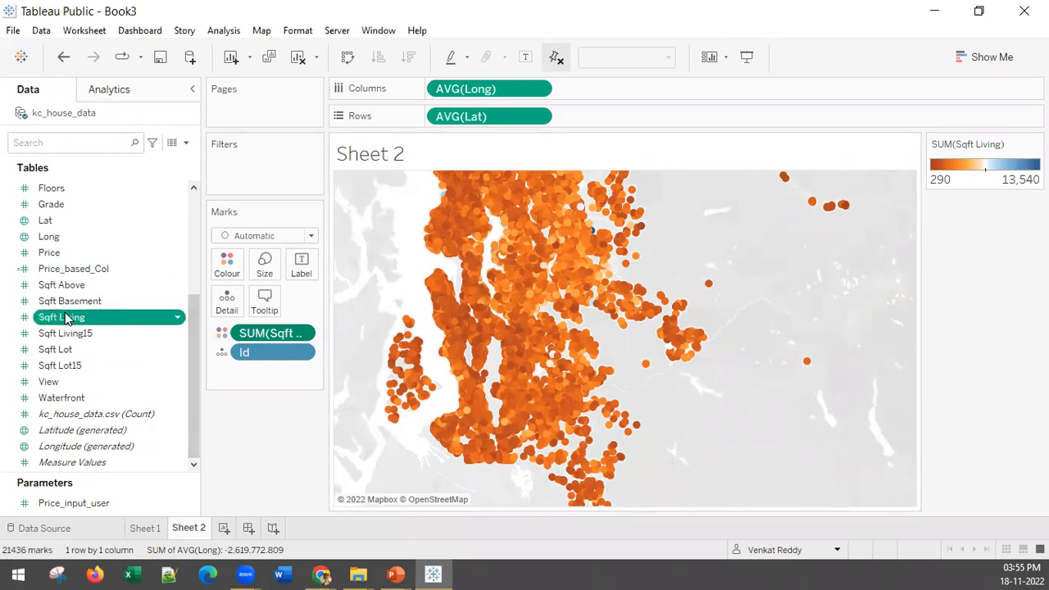
{"action": "mouse_move", "coordinate": [166, 96]}
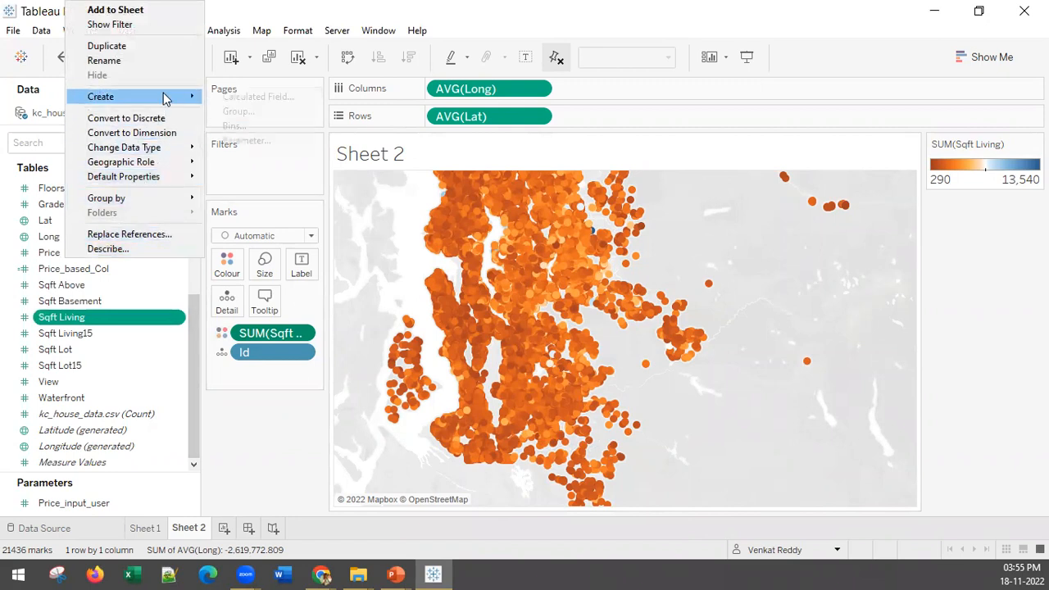
{"action": "left_click", "coordinate": [257, 139]}
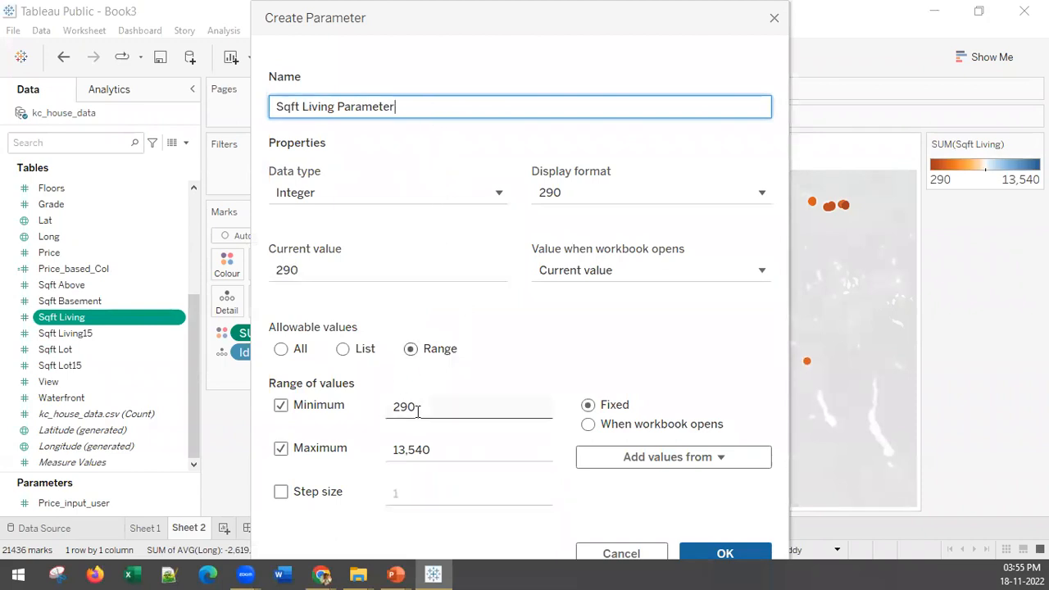
{"action": "left_click", "coordinate": [405, 493]}
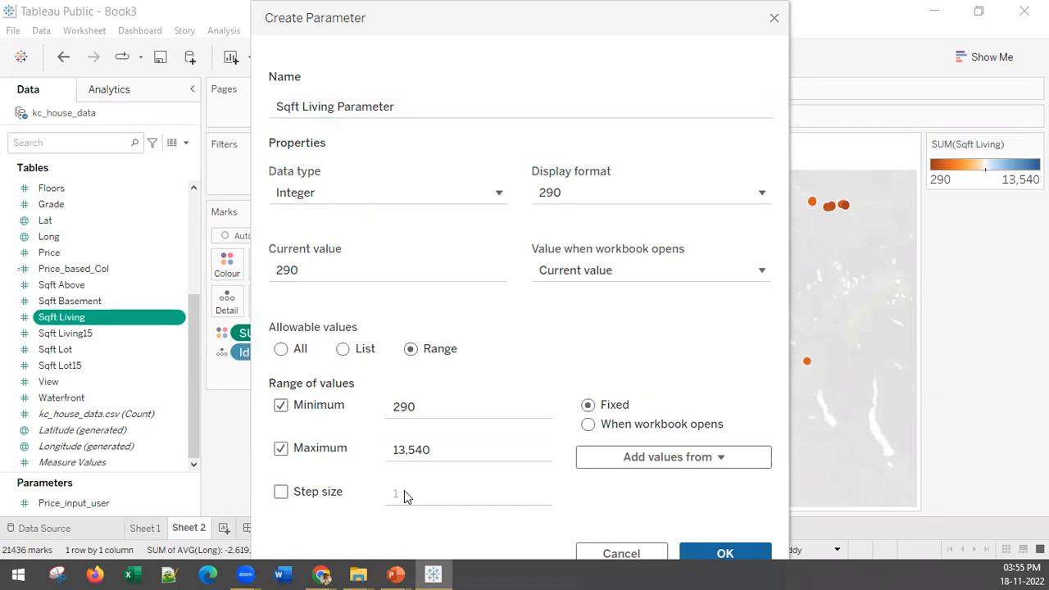
{"action": "left_click", "coordinate": [297, 498]}
{"action": "left_click", "coordinate": [399, 495]}
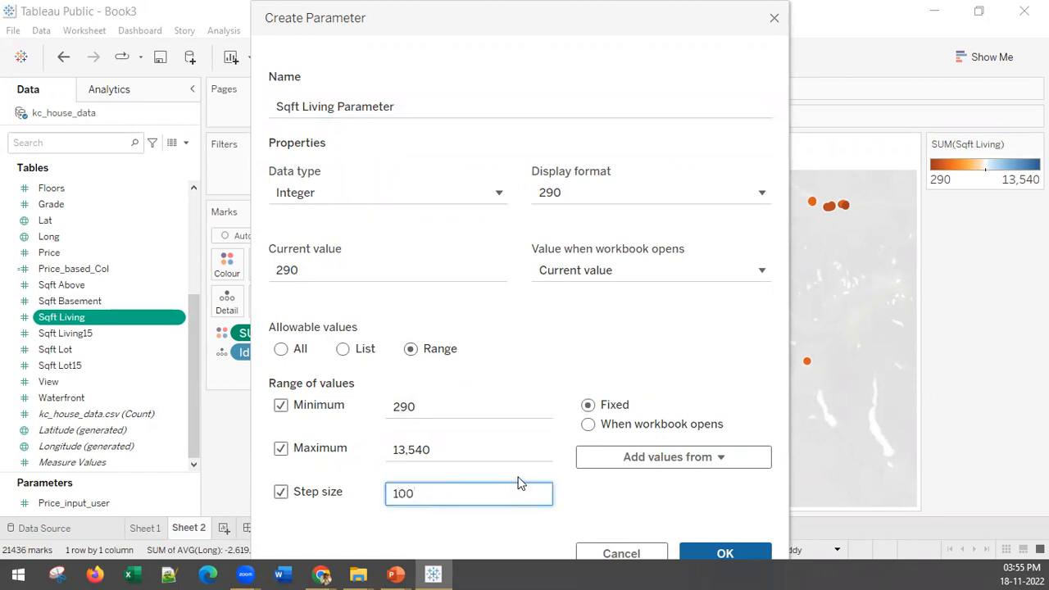
{"action": "left_click", "coordinate": [725, 554]}
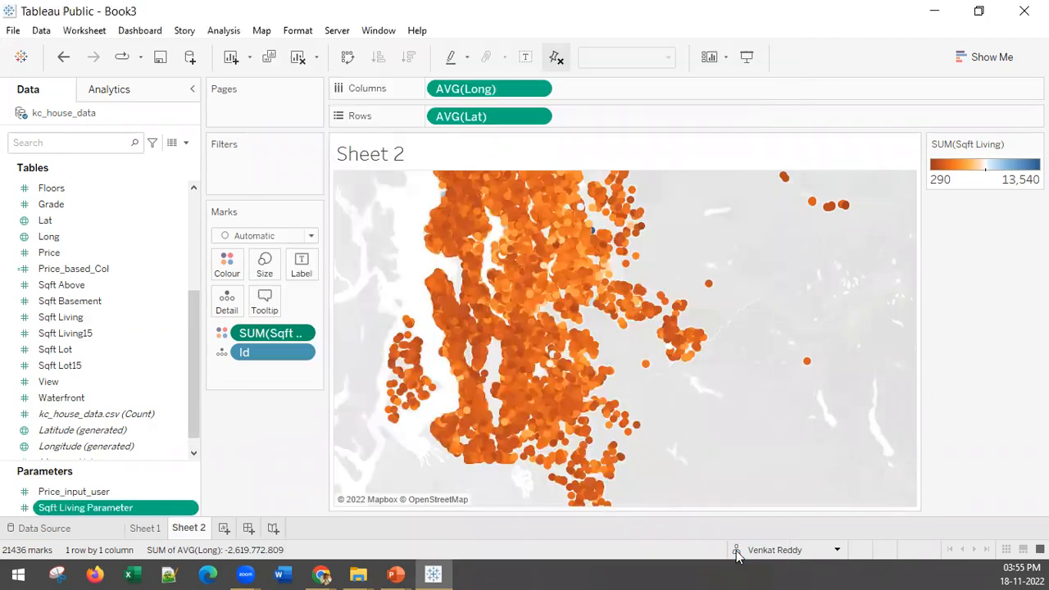
Step: Show the Sqft Living Parameter control on the sheet and set its value to 10,990
{"action": "right_click", "coordinate": [102, 512]}
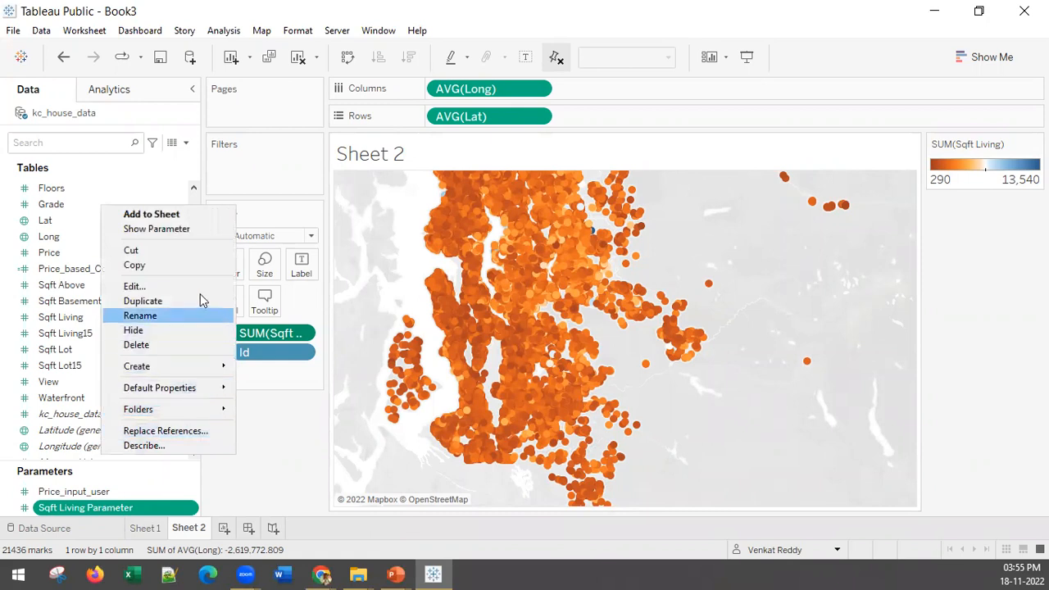
{"action": "left_click", "coordinate": [174, 230]}
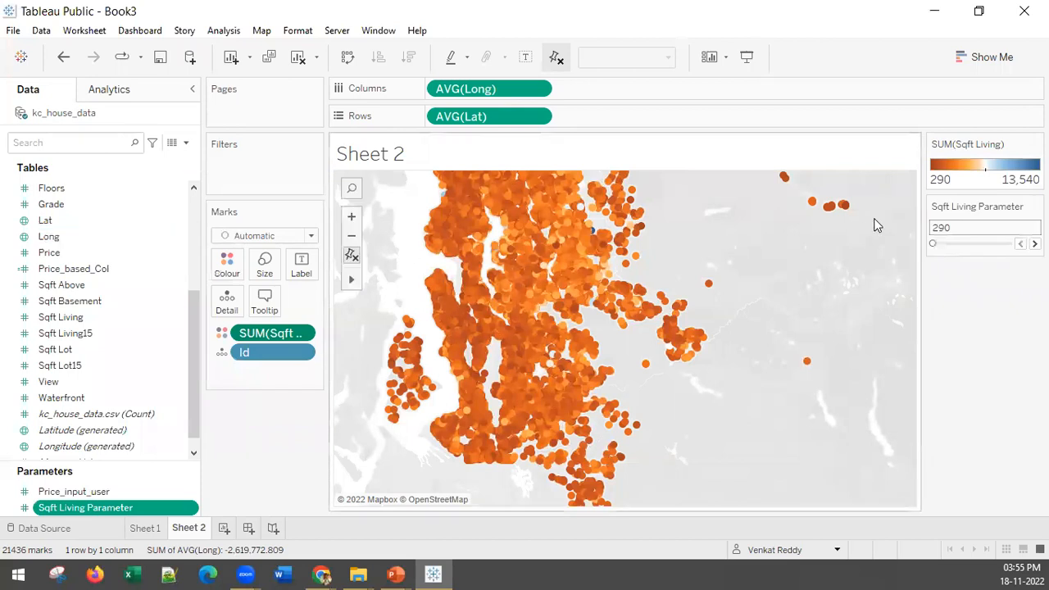
{"action": "left_click", "coordinate": [957, 243]}
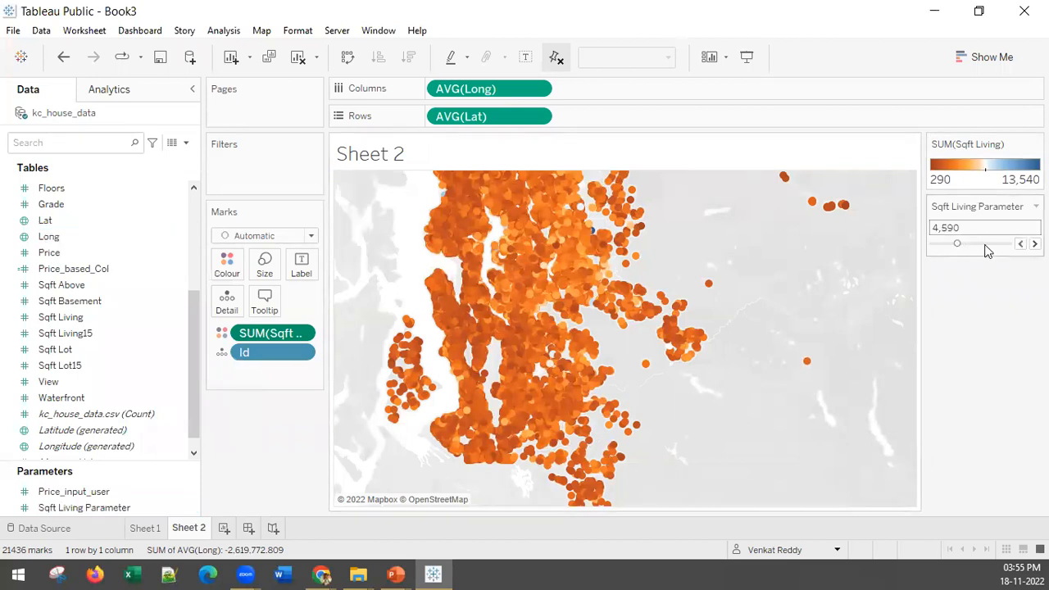
{"action": "left_click_drag", "start_coordinate": [983, 250], "coordinate": [941, 246]}
{"action": "left_click_drag", "start_coordinate": [998, 250], "coordinate": [969, 248]}
{"action": "left_click", "coordinate": [986, 244]}
{"action": "left_click", "coordinate": [993, 244]}
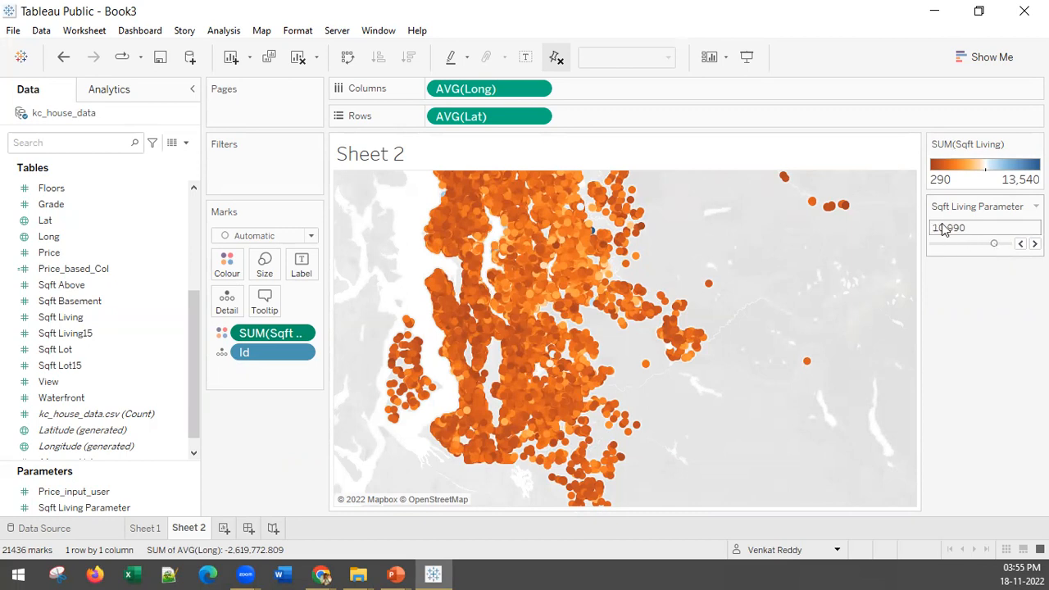
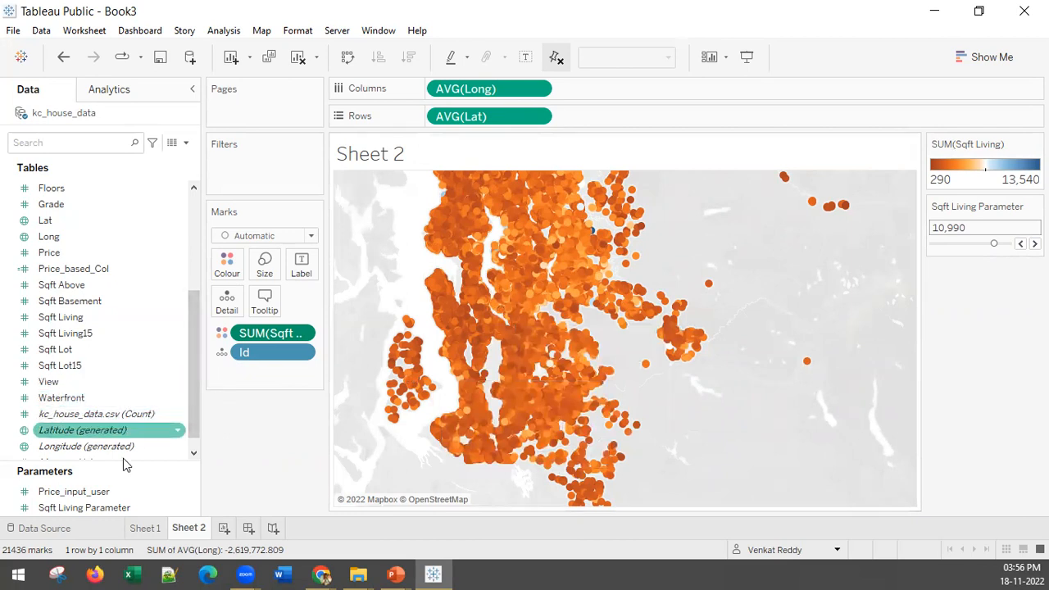
Step: Start a calculated field from the Sqft Living Parameter with the condition if [Sqft Living] > [Sqft Living Parameter]
{"action": "right_click", "coordinate": [92, 510]}
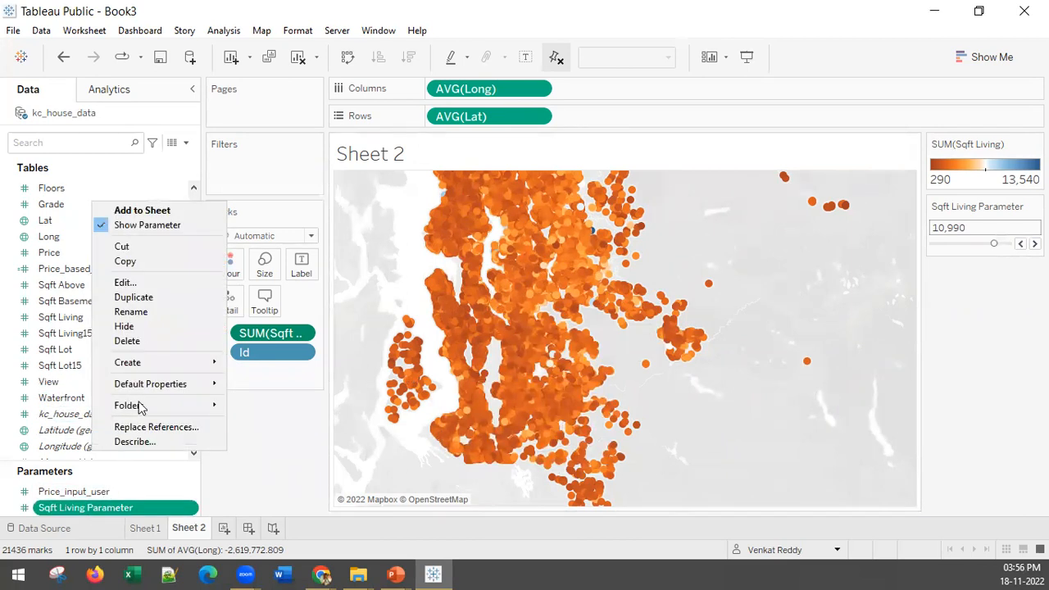
{"action": "mouse_move", "coordinate": [144, 363]}
{"action": "left_click", "coordinate": [315, 364]}
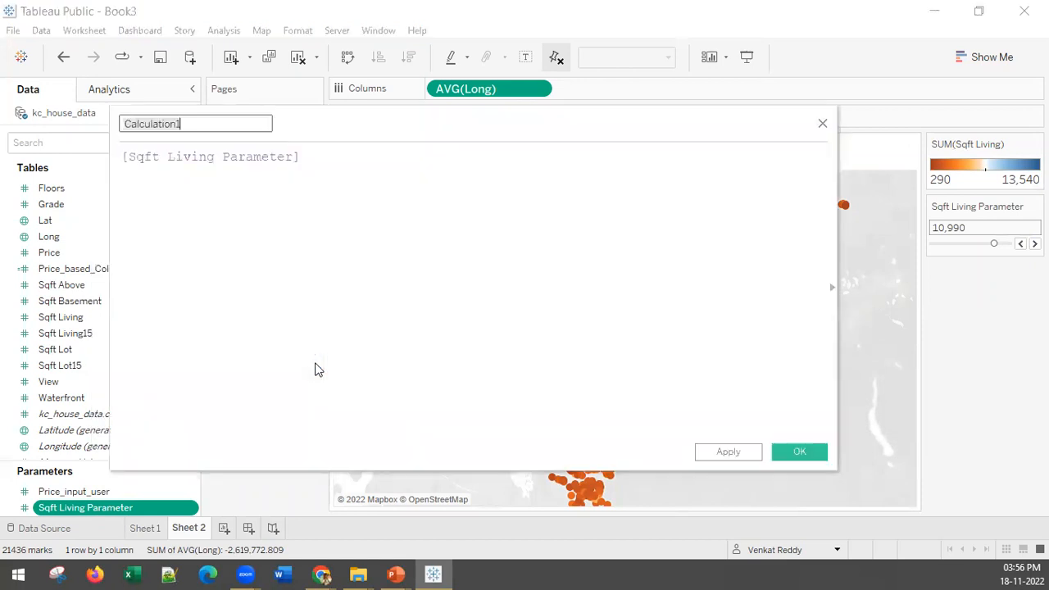
{"action": "left_click", "coordinate": [121, 156]}
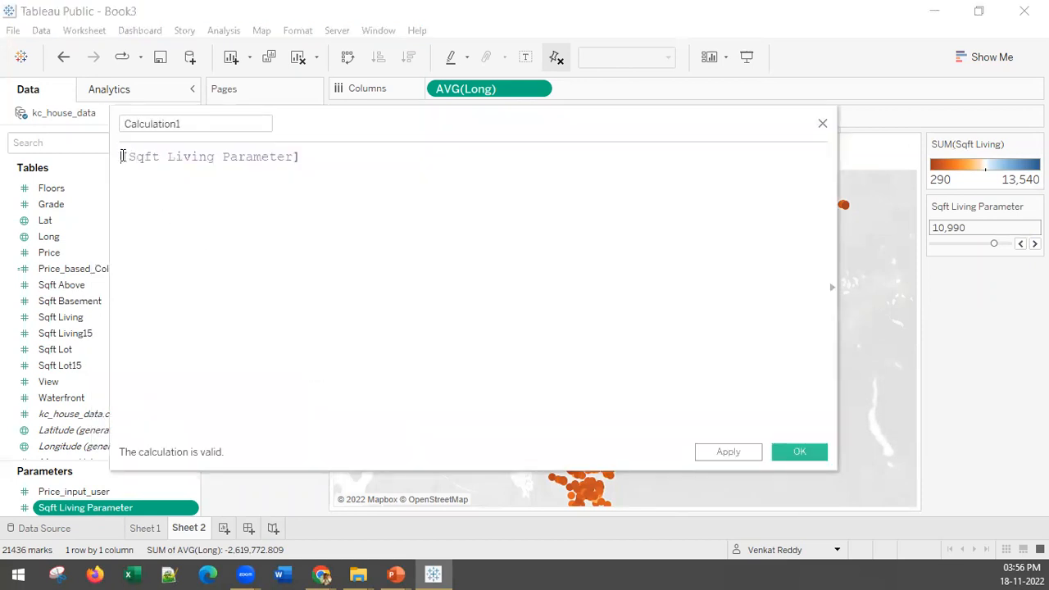
{"action": "type", "text": "If s"}
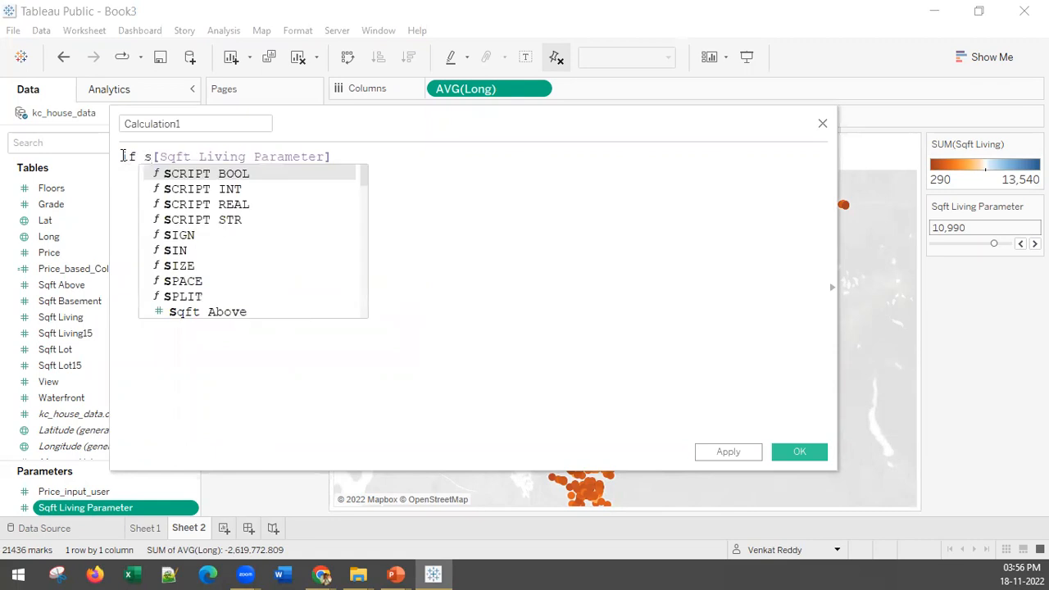
{"action": "type", "text": "q"}
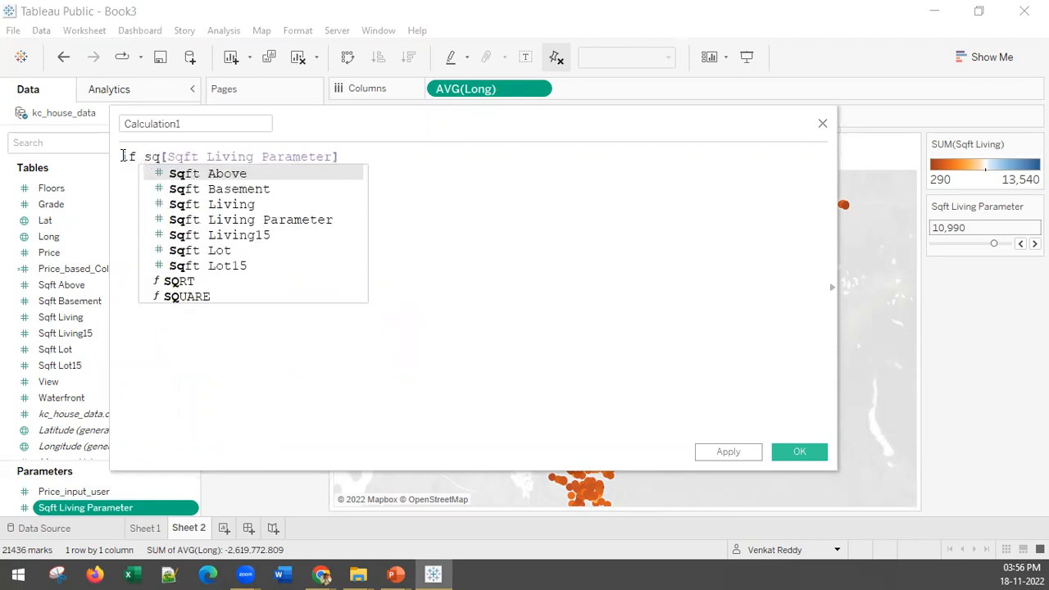
{"action": "left_click", "coordinate": [269, 202]}
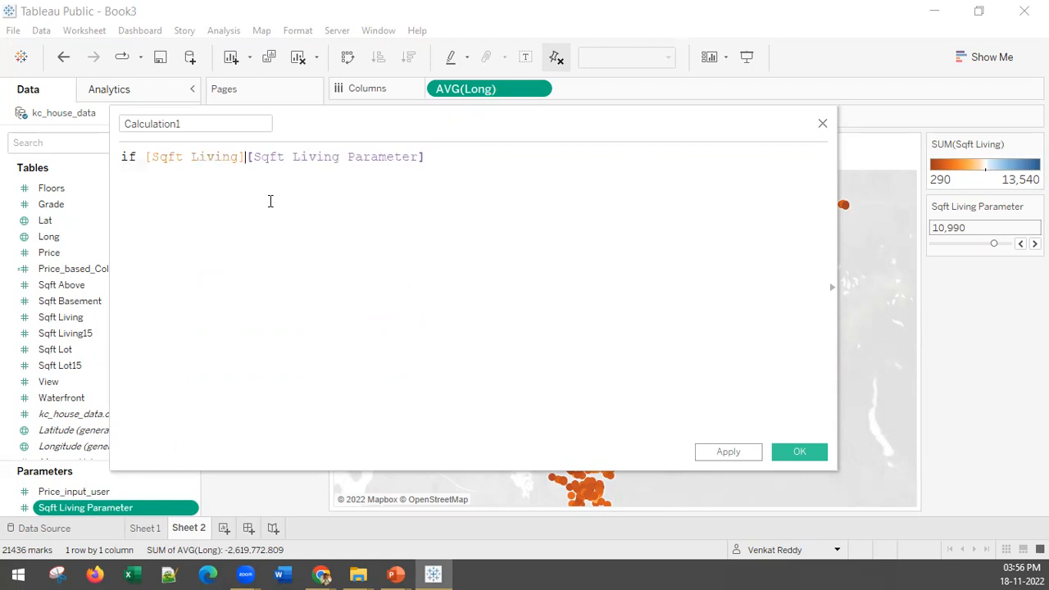
{"action": "type", "text": ">"}
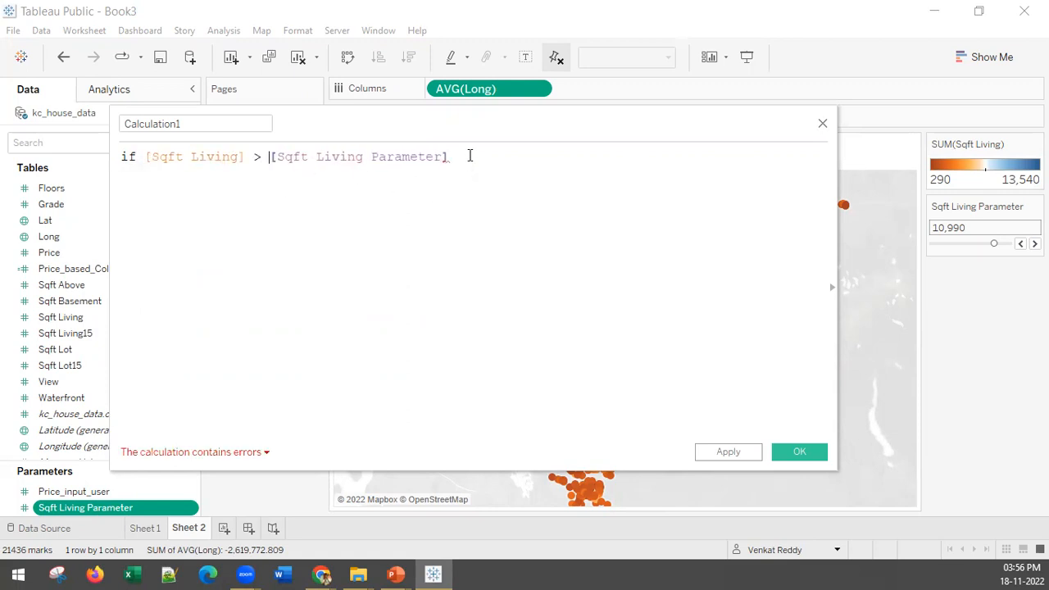
Step: Name the calculated field Area_base_Col
{"action": "left_click", "coordinate": [204, 123]}
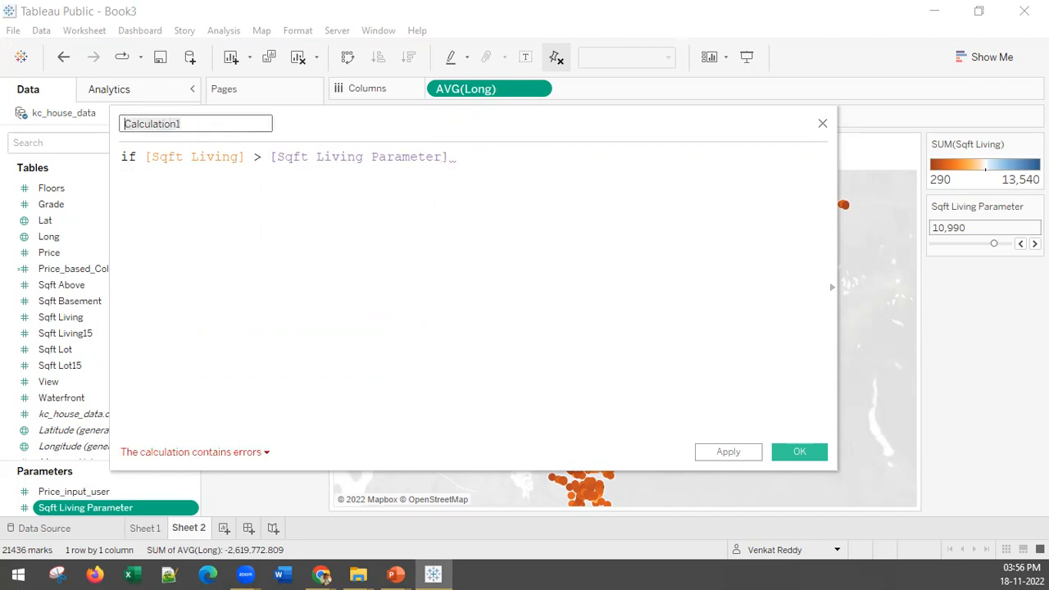
{"action": "type", "text": "Are_base_Col"}
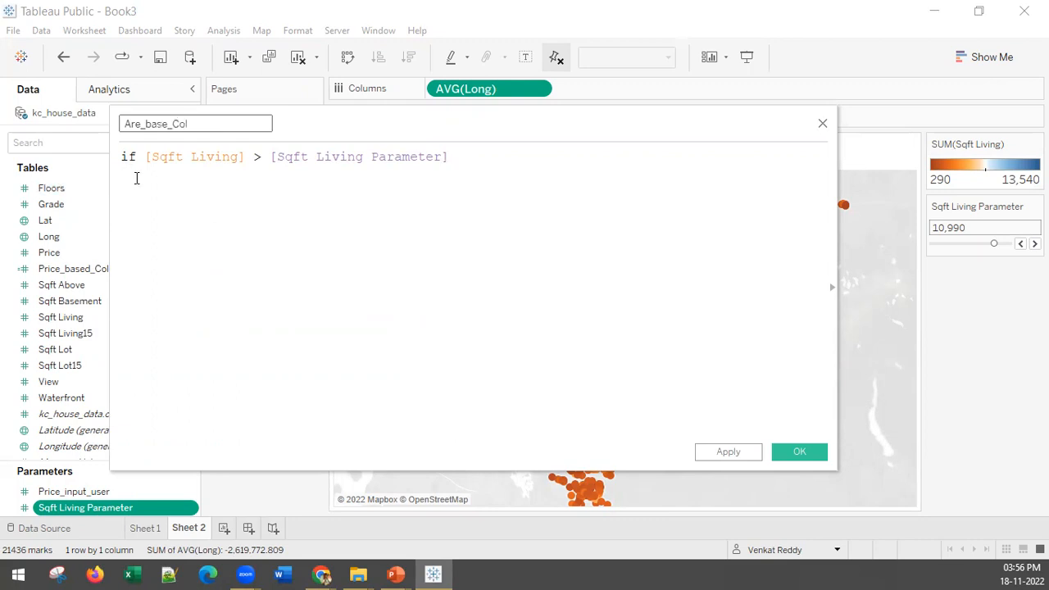
{"action": "left_click", "coordinate": [140, 124]}
{"action": "type", "text": "a"}
Step: Complete the Area_base_Col formula with then 1, else 0 and end on separate lines, and save the field
{"action": "left_click", "coordinate": [507, 162]}
{"action": "key", "text": "Return"}
{"action": "type", "text": "then"}
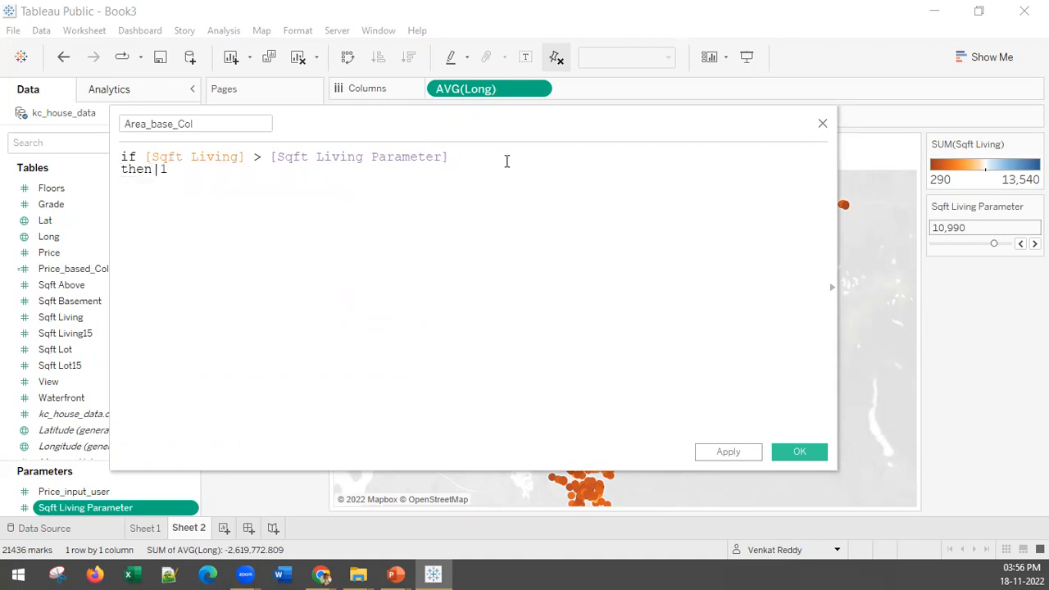
{"action": "type", "text": " 1"}
{"action": "key", "text": "Return"}
{"action": "type", "text": "else  0"}
{"action": "key", "text": "Return"}
{"action": "type", "text": "end"}
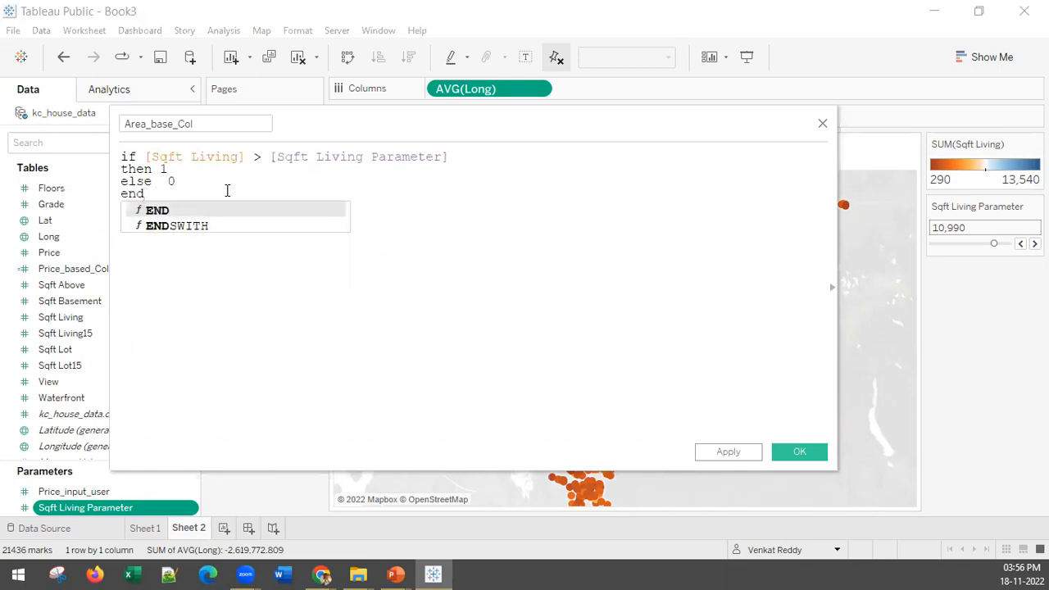
{"action": "left_click", "coordinate": [428, 302]}
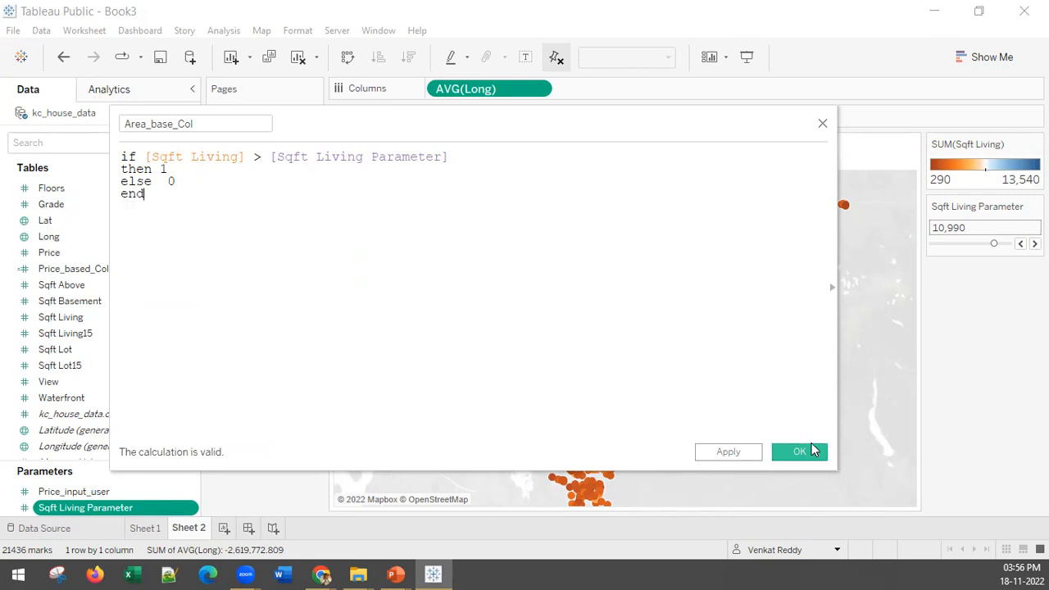
{"action": "left_click", "coordinate": [811, 453]}
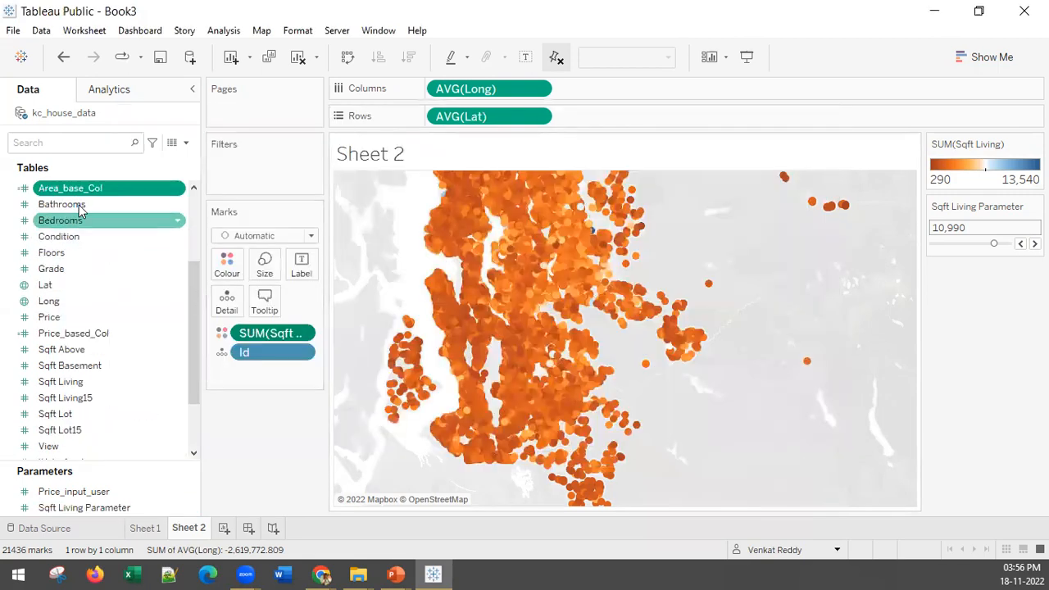
Step: Colour the map marks by Area_base_Col in place of Sqft Living
{"action": "left_click_drag", "start_coordinate": [147, 188], "coordinate": [228, 268]}
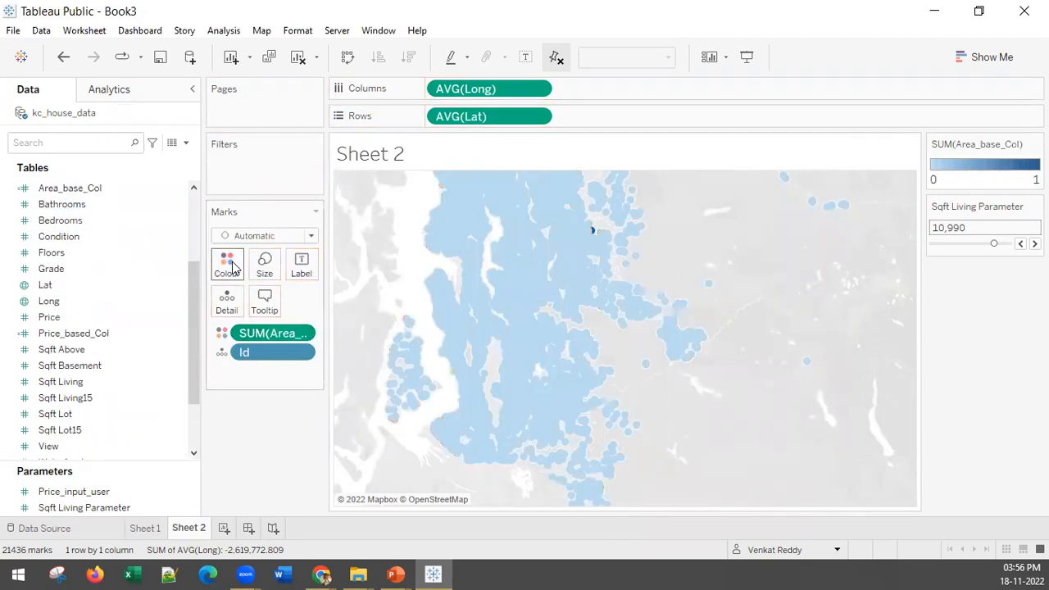
{"action": "left_click_drag", "start_coordinate": [295, 333], "coordinate": [270, 416]}
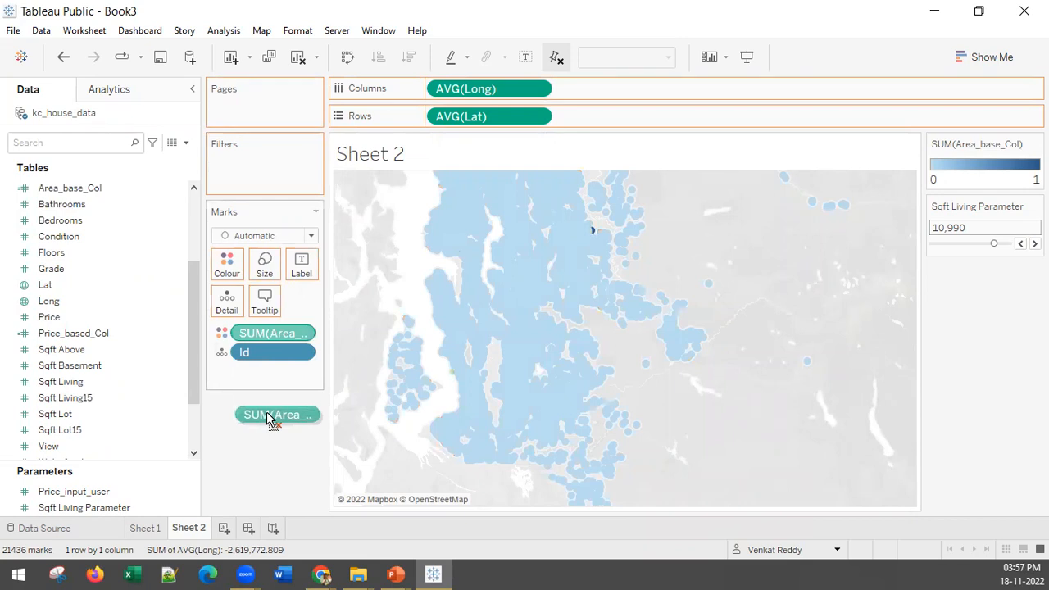
{"action": "left_click_drag", "start_coordinate": [270, 417], "coordinate": [265, 421]}
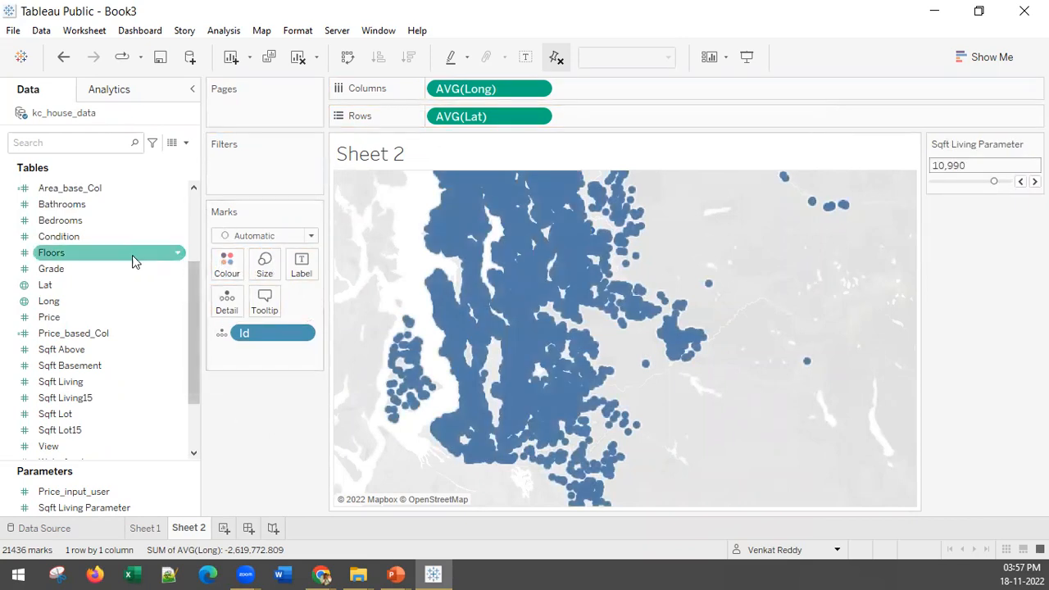
{"action": "left_click_drag", "start_coordinate": [90, 188], "coordinate": [227, 268]}
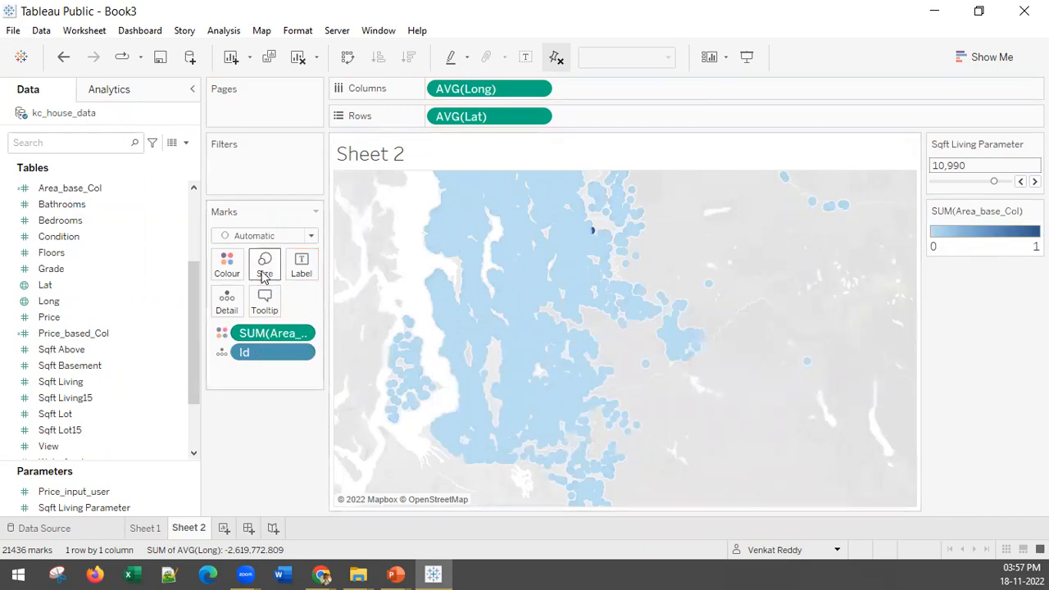
Step: Apply the Red-Green Diverging palette, reversed, to the Area_base_Col colours on the map
{"action": "left_click", "coordinate": [226, 263]}
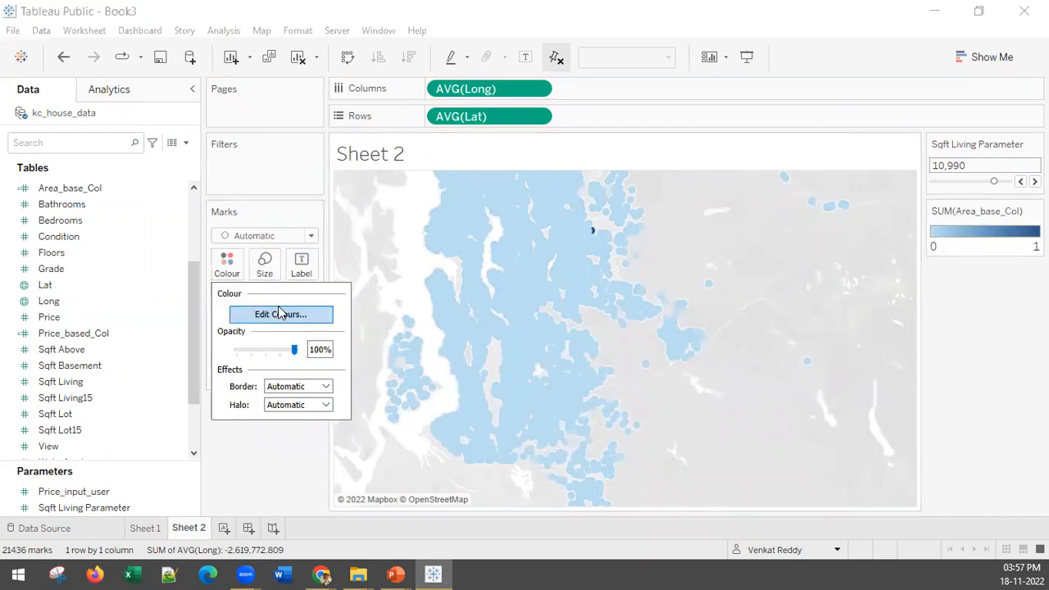
{"action": "left_click", "coordinate": [281, 314]}
{"action": "left_click", "coordinate": [465, 222]}
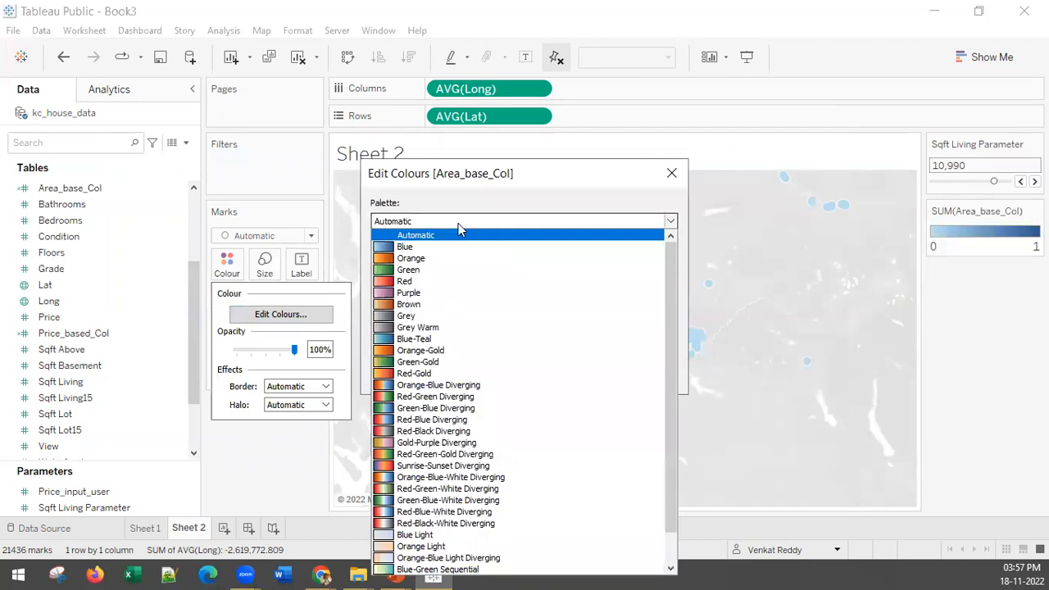
{"action": "left_click", "coordinate": [440, 396]}
{"action": "left_click", "coordinate": [376, 312]}
{"action": "left_click", "coordinate": [647, 377]}
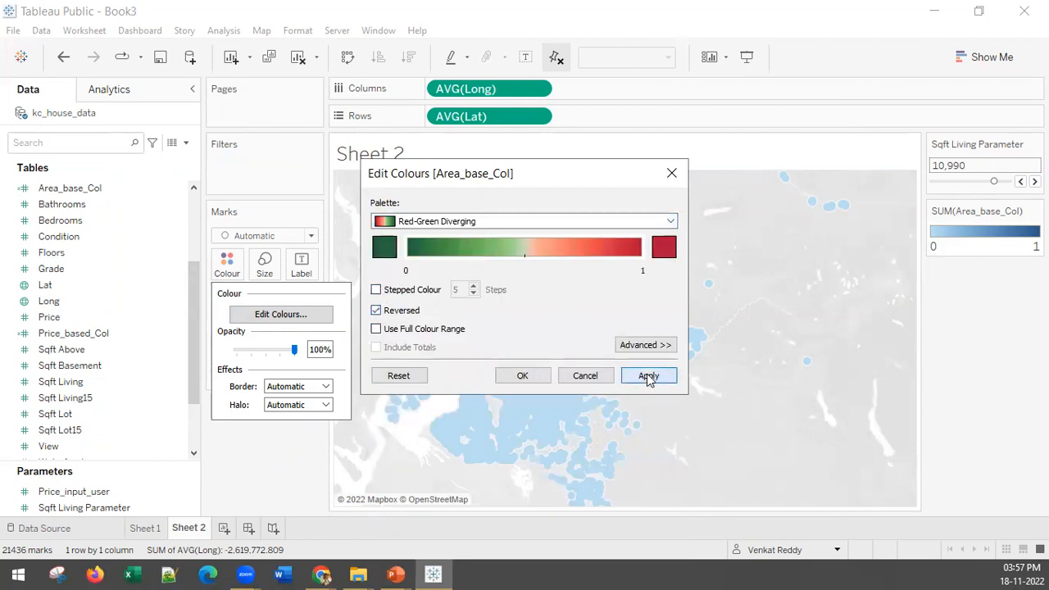
{"action": "left_click", "coordinate": [522, 376]}
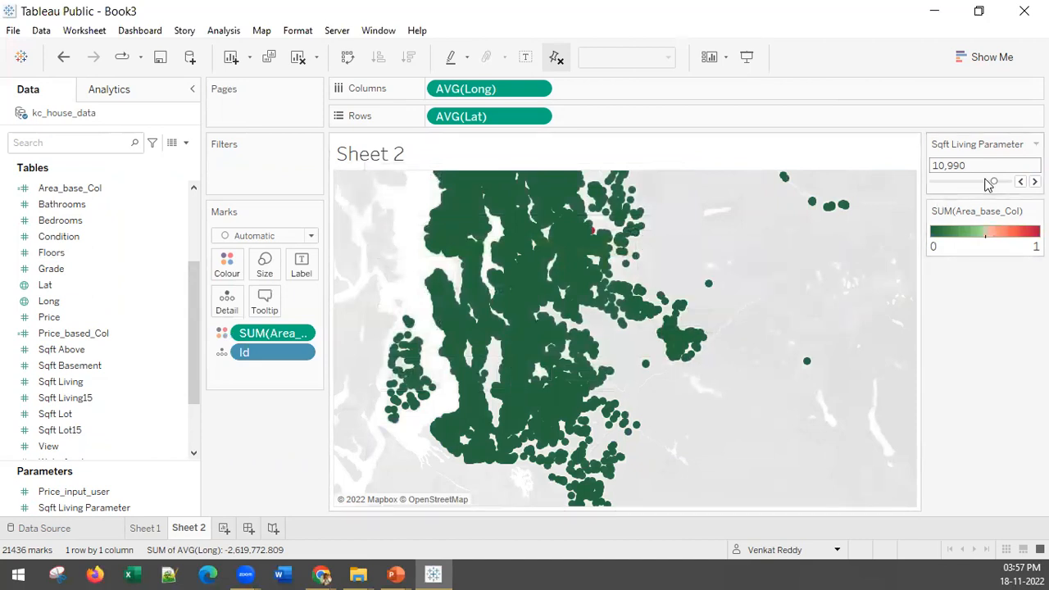
{"action": "left_click", "coordinate": [228, 264]}
{"action": "left_click", "coordinate": [277, 314]}
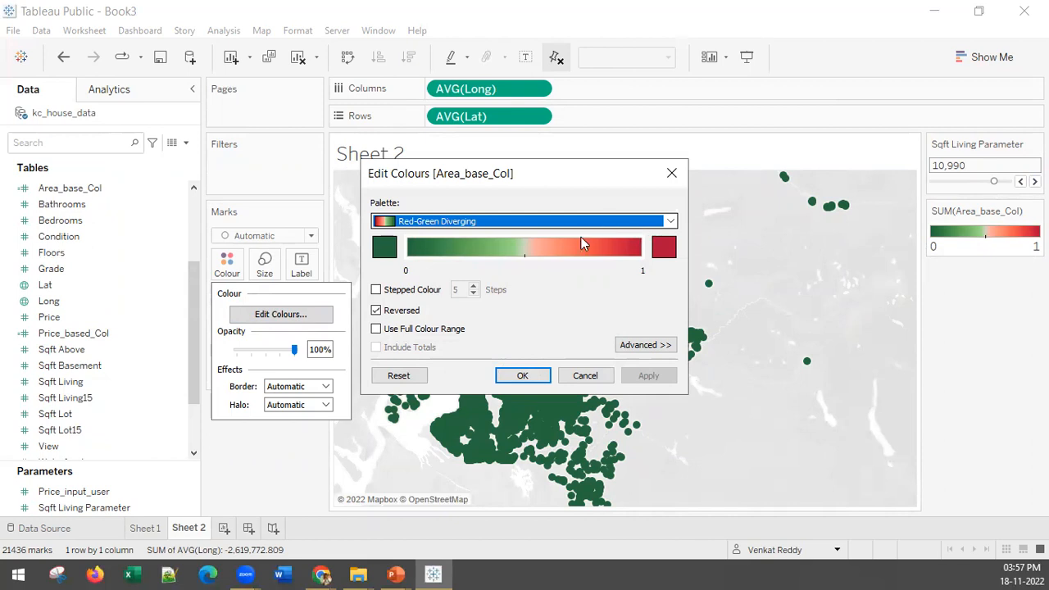
{"action": "left_click", "coordinate": [683, 172]}
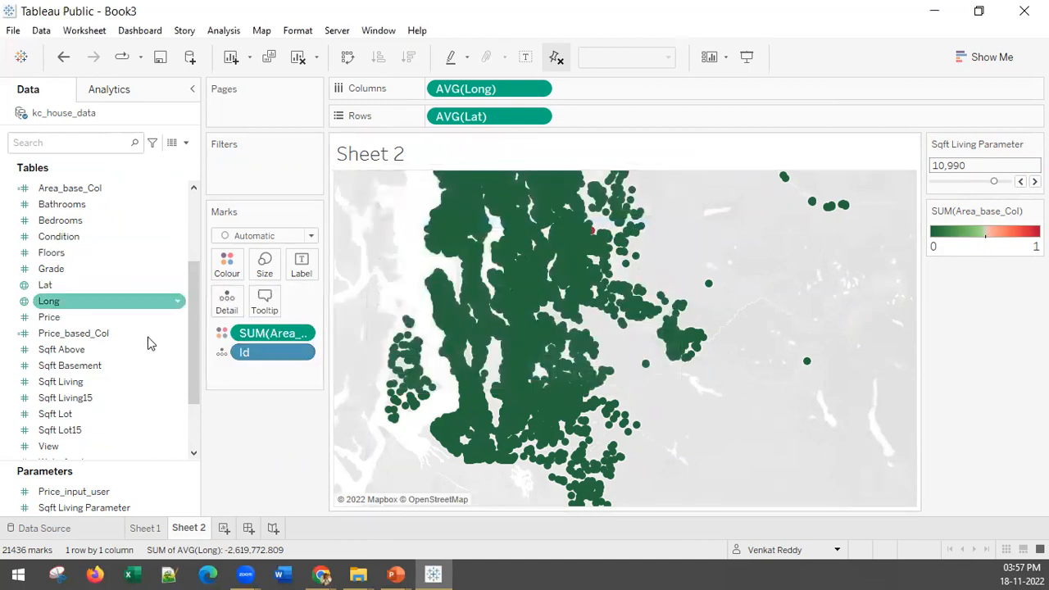
Step: Remove Area_base_Col from the map's colour marks and open its formula for editing
{"action": "left_click_drag", "start_coordinate": [278, 341], "coordinate": [257, 405]}
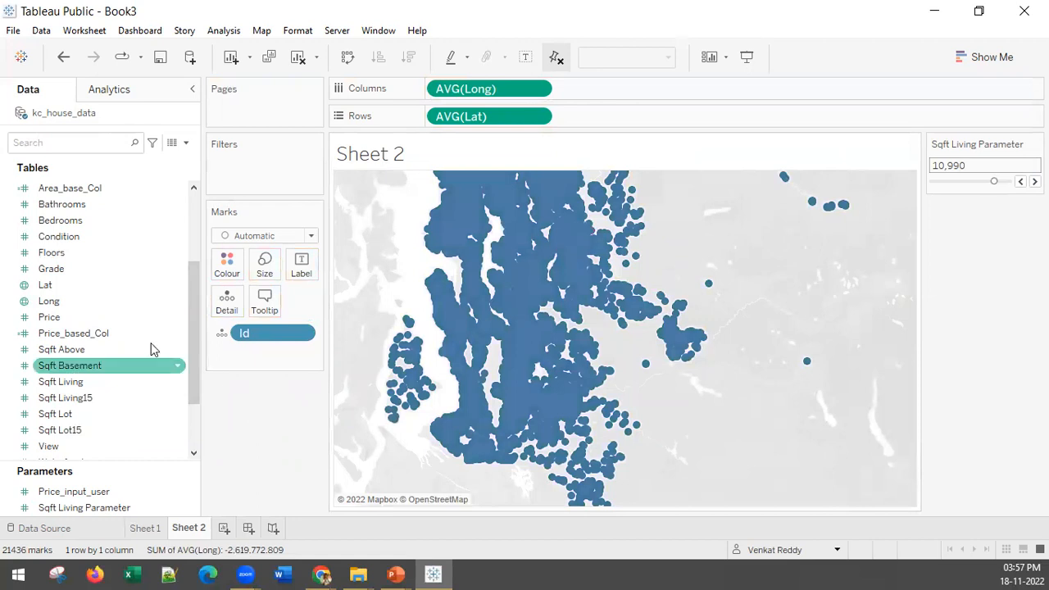
{"action": "scroll", "coordinate": [90, 213], "scroll_direction": "up", "scroll_amount": 3}
{"action": "right_click", "coordinate": [85, 311]}
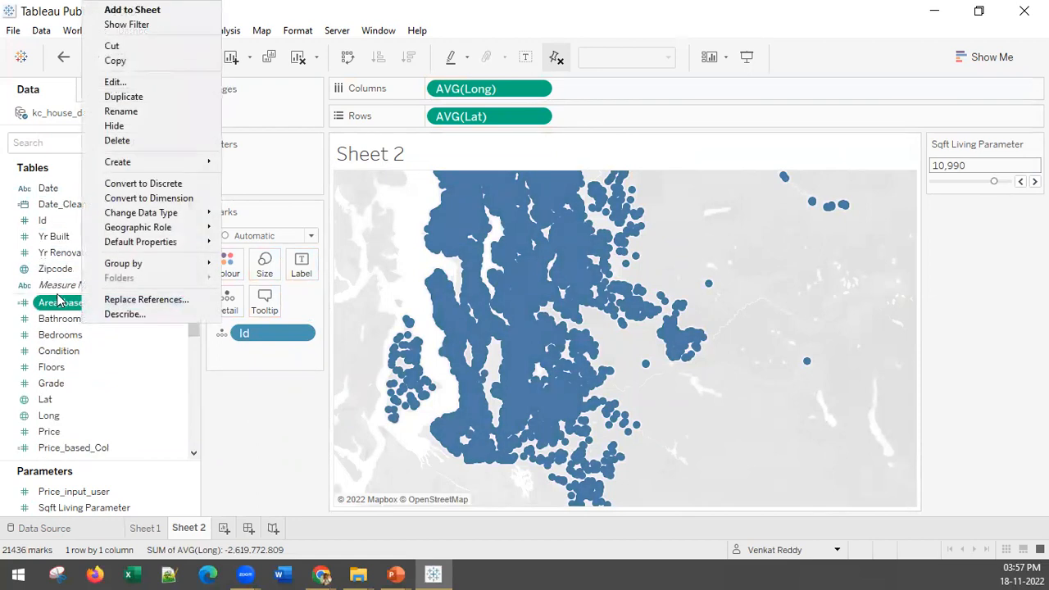
{"action": "key", "text": "Escape"}
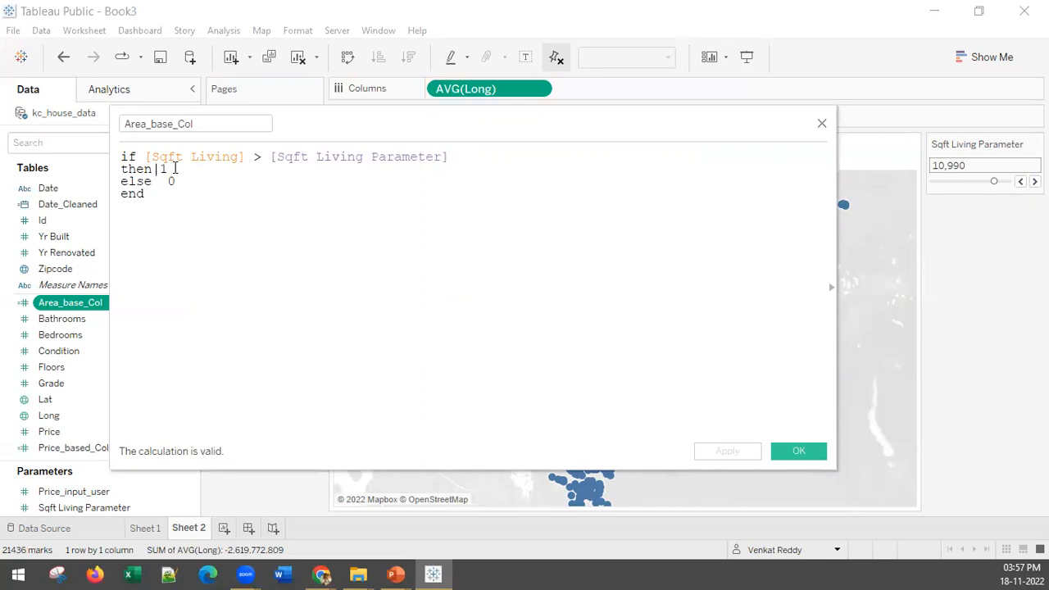
Step: Replace the numeric then result in the Area_base_Col formula with the text "Big Hime"
{"action": "left_click", "coordinate": [174, 167]}
{"action": "key", "text": "Delete"}
{"action": "type", "text": "\"Big Hou"}
{"action": "type", "text": "e\""}
{"action": "key", "text": "Return"}
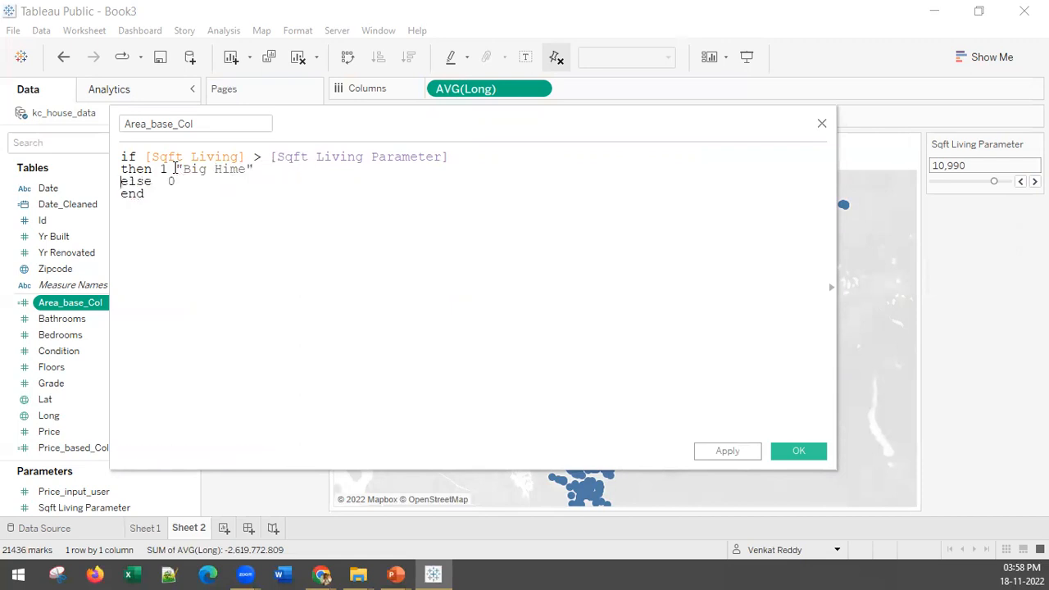
{"action": "left_click", "coordinate": [171, 175]}
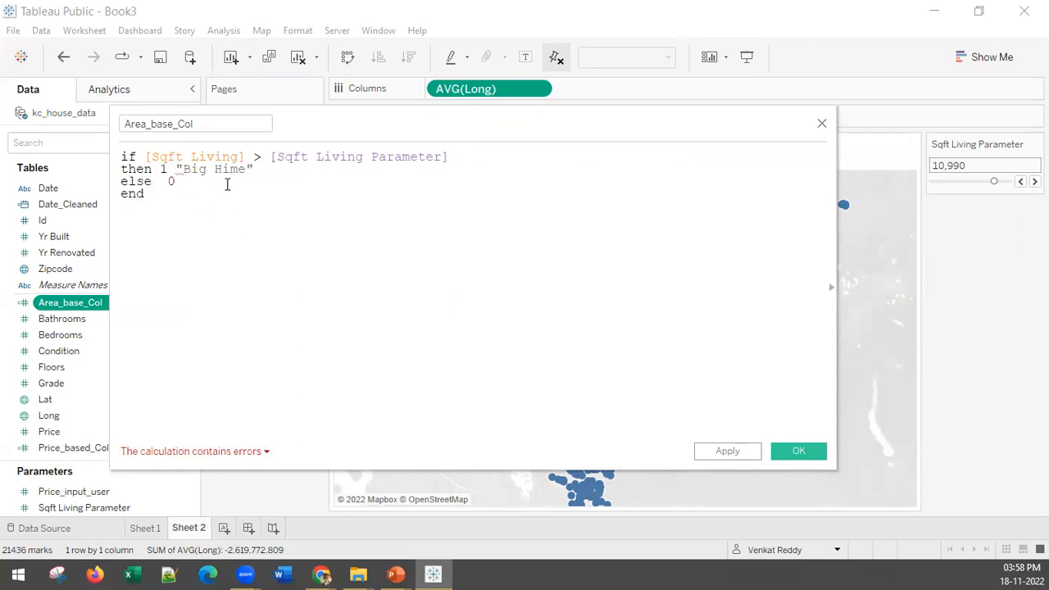
{"action": "key", "text": "BackSpace"}
{"action": "key", "text": "BackSpace"}
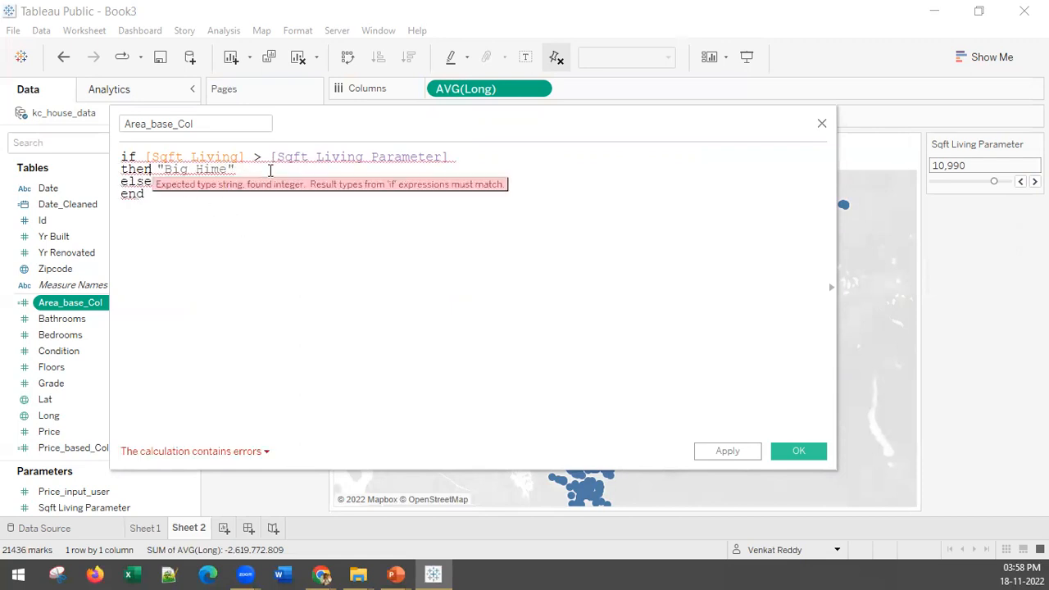
Step: Try to replace the formula's else result 0 with the text "Small Hime"
{"action": "key", "text": "Down"}
{"action": "type", "text": "nd"}
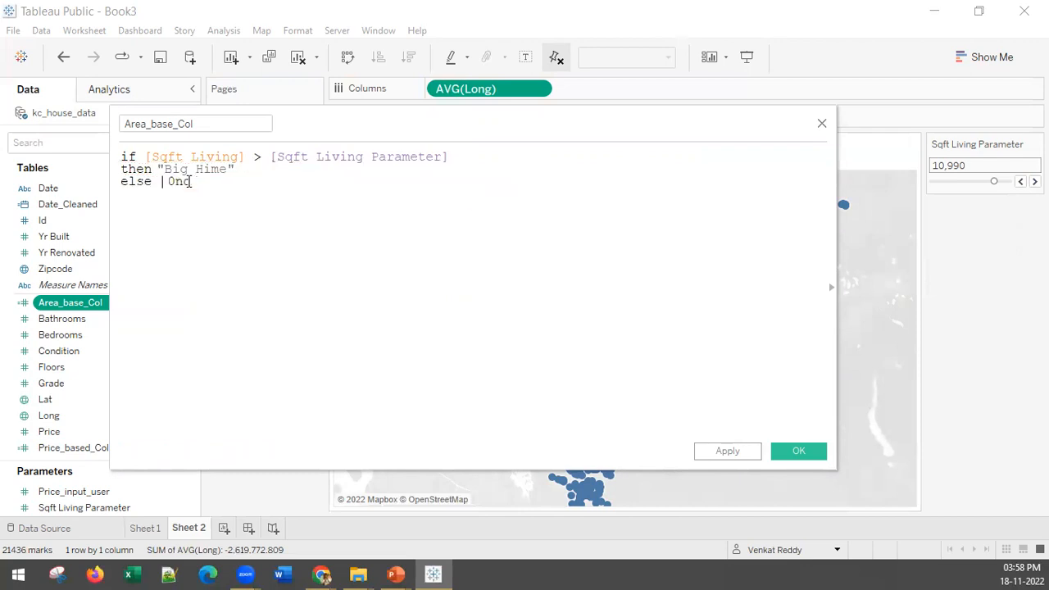
{"action": "type", "text": "\"Small Hime\""}
{"action": "key", "text": "Return"}
{"action": "left_click", "coordinate": [175, 181]}
{"action": "key", "text": "BackSpace"}
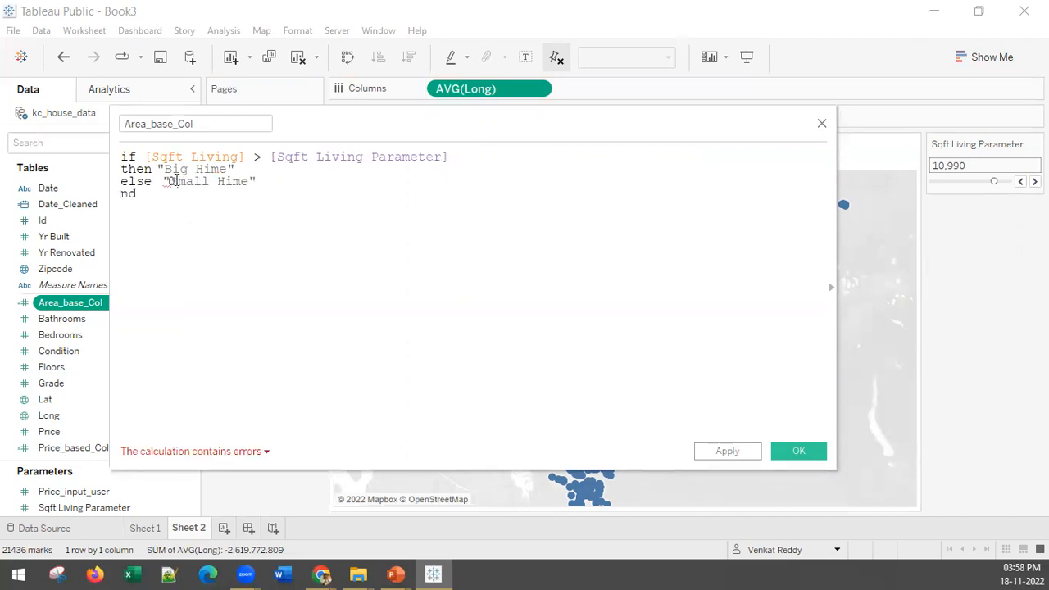
{"action": "left_click", "coordinate": [172, 181]}
{"action": "key", "text": "Delete"}
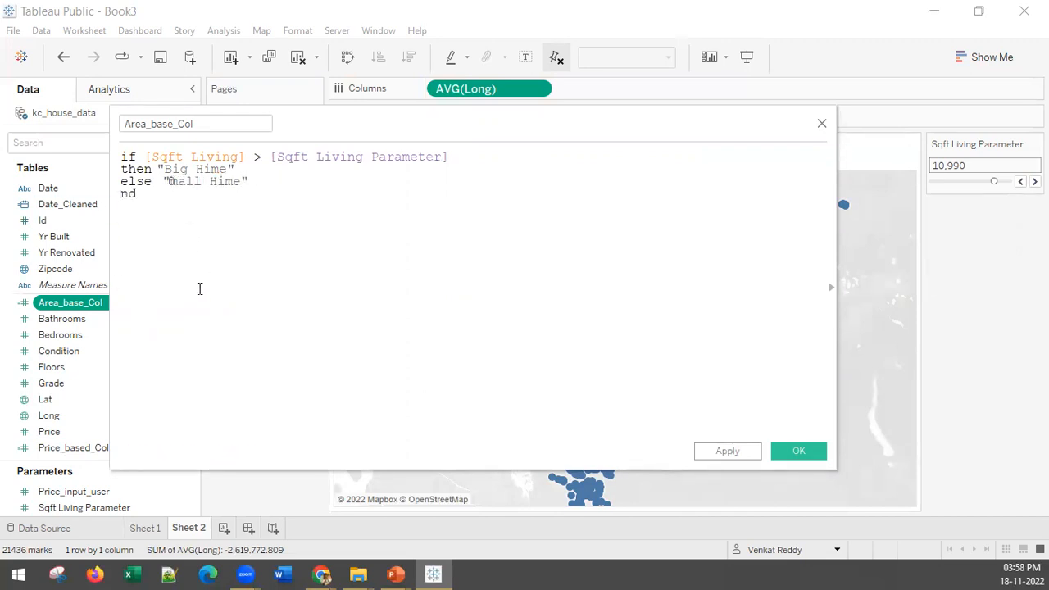
{"action": "key", "text": "Delete"}
{"action": "key", "text": "Delete"}
{"action": "key", "text": "Delete"}
{"action": "key", "text": "Delete"}
{"action": "key", "text": "Delete"}
{"action": "key", "text": "Delete"}
{"action": "key", "text": "Delete"}
{"action": "key", "text": "Delete"}
{"action": "key", "text": "Delete"}
{"action": "type", "text": "0\""}
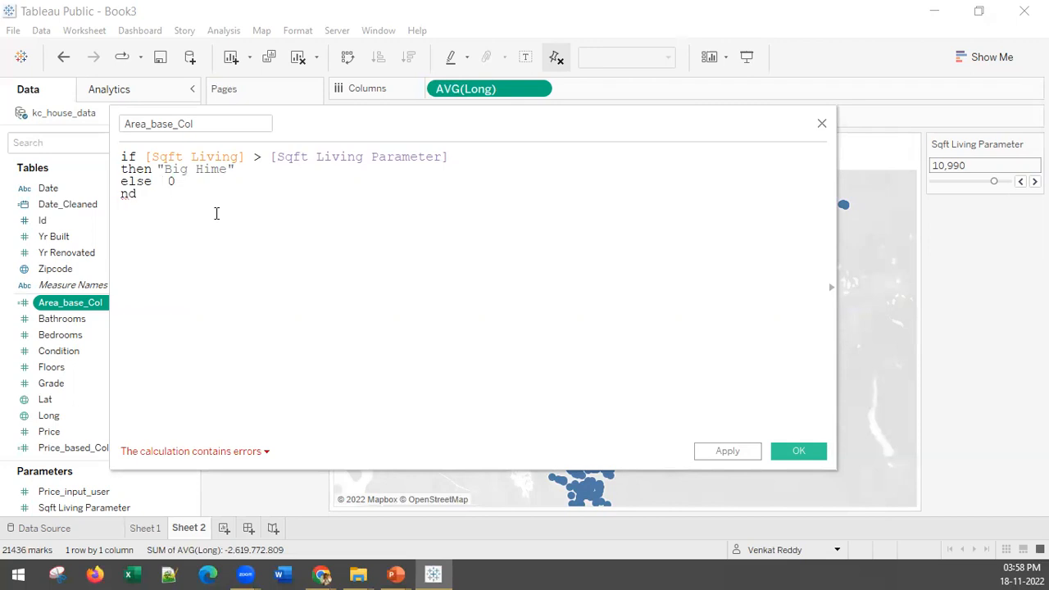
Step: Clear the whole Area_base_Col formula and start it again with if
{"action": "key", "text": "ctrl+a"}
{"action": "key", "text": "BackSpace"}
{"action": "type", "text": "if "}
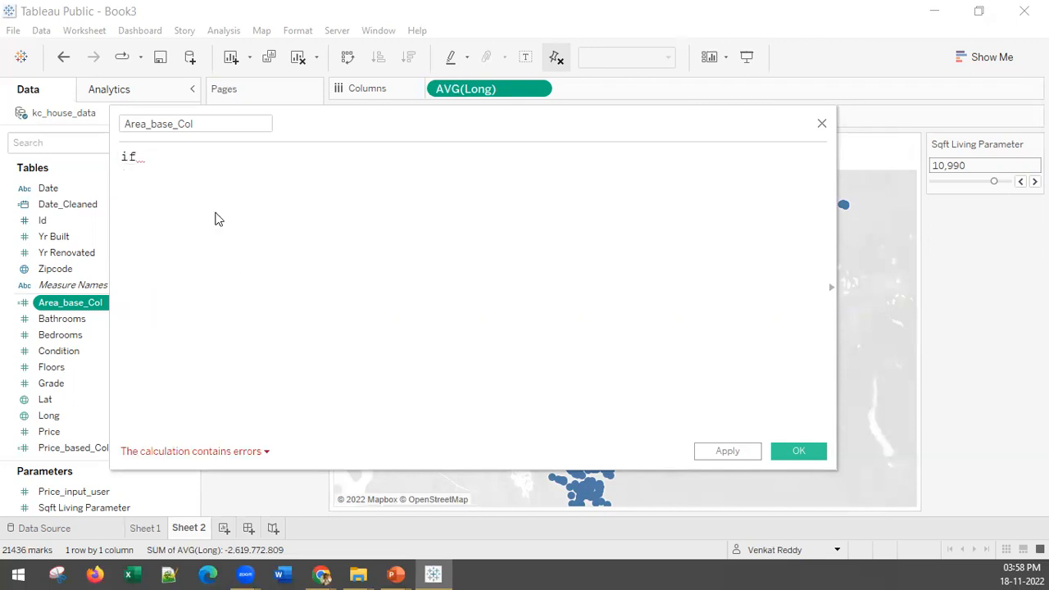
{"action": "type", "text": "s"}
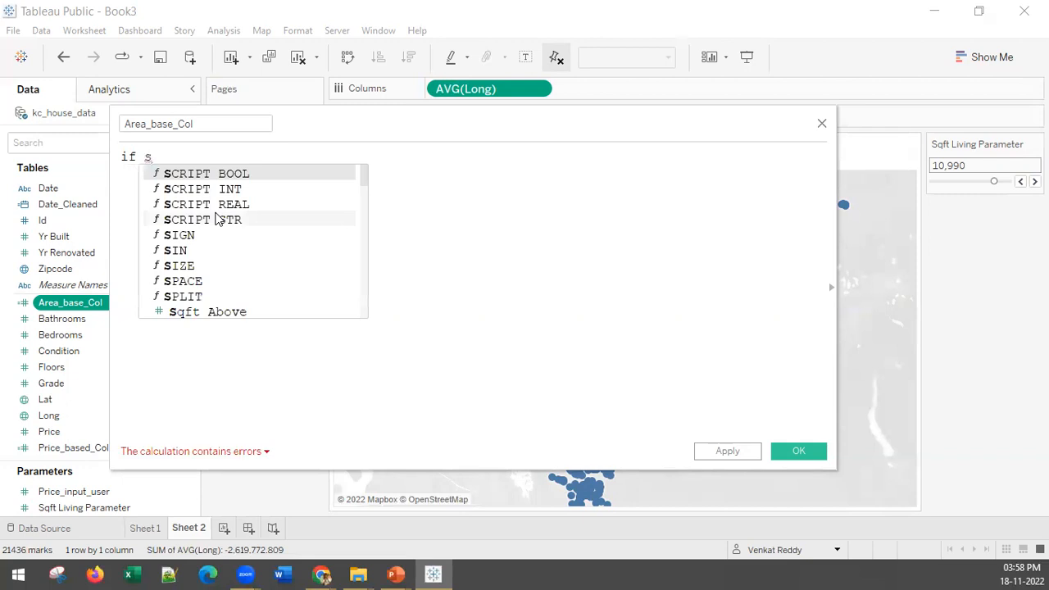
{"action": "type", "text": "qrt"}
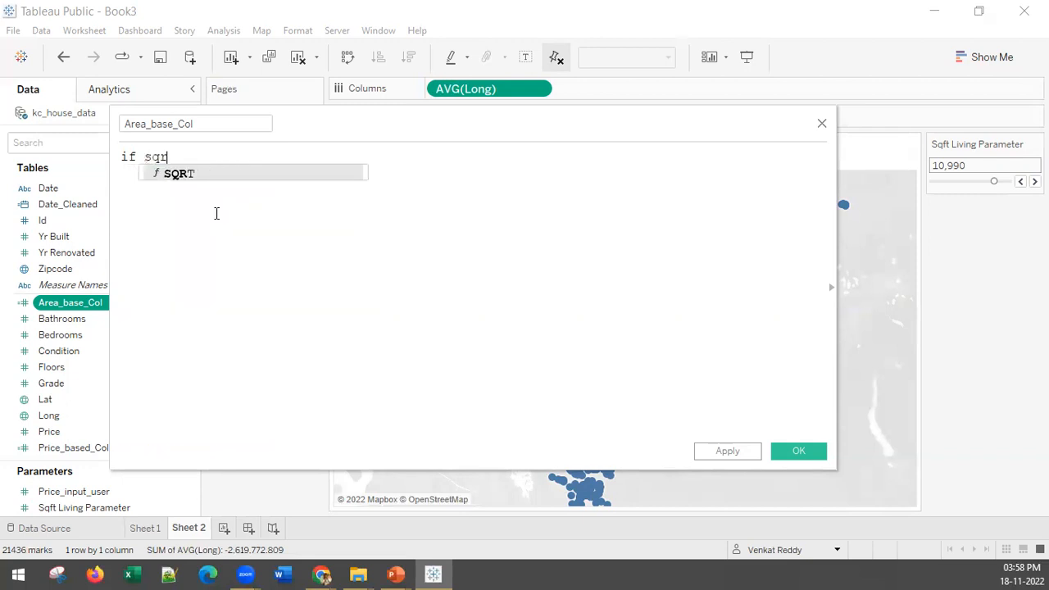
{"action": "key", "text": "BackSpace"}
{"action": "key", "text": "BackSpace"}
{"action": "key", "text": "BackSpace"}
{"action": "key", "text": "BackSpace"}
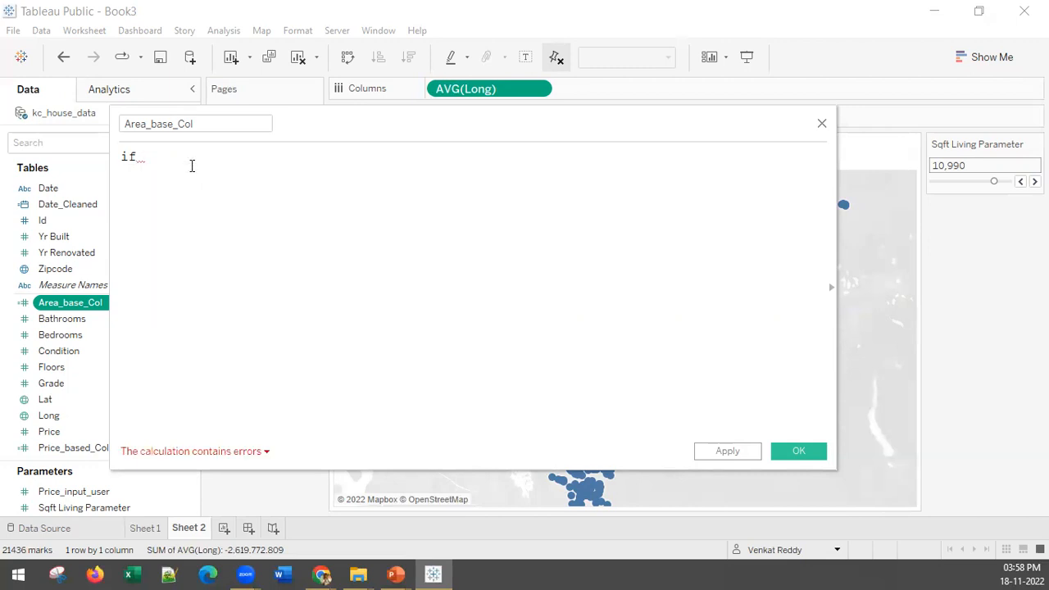
Step: Add the Sqft Living field and a greater-than sign after if in the formula
{"action": "scroll", "coordinate": [71, 361], "scroll_direction": "down", "scroll_amount": 4}
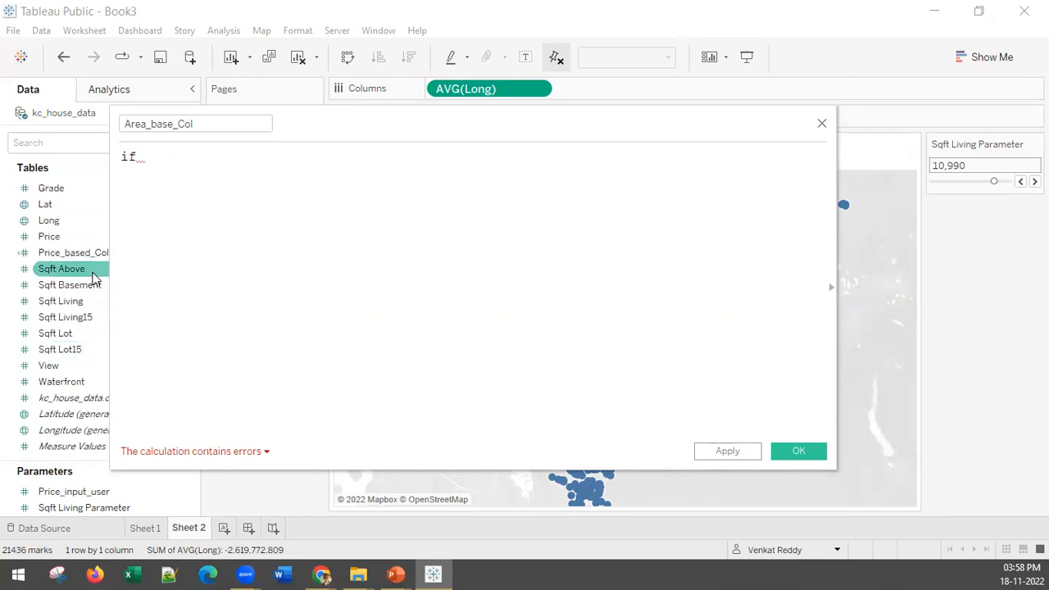
{"action": "type", "text": "sq"}
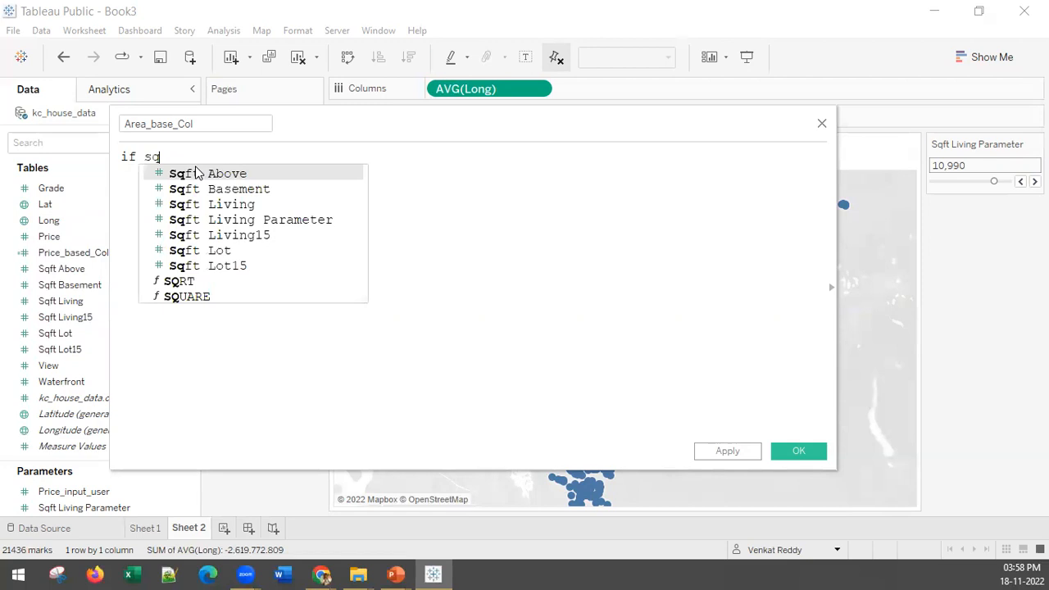
{"action": "type", "text": "ft"}
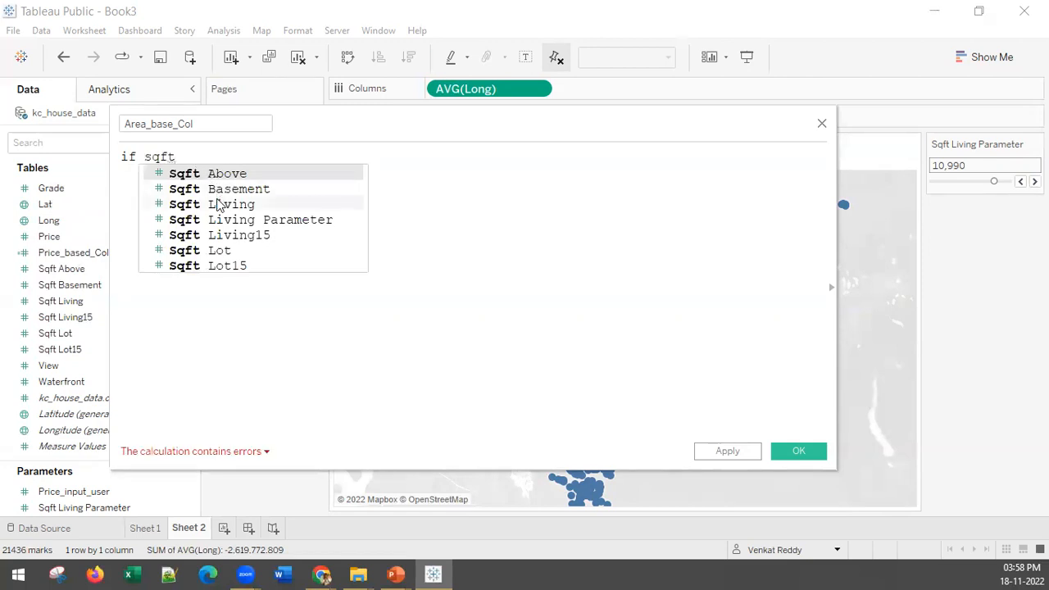
{"action": "left_click", "coordinate": [216, 203]}
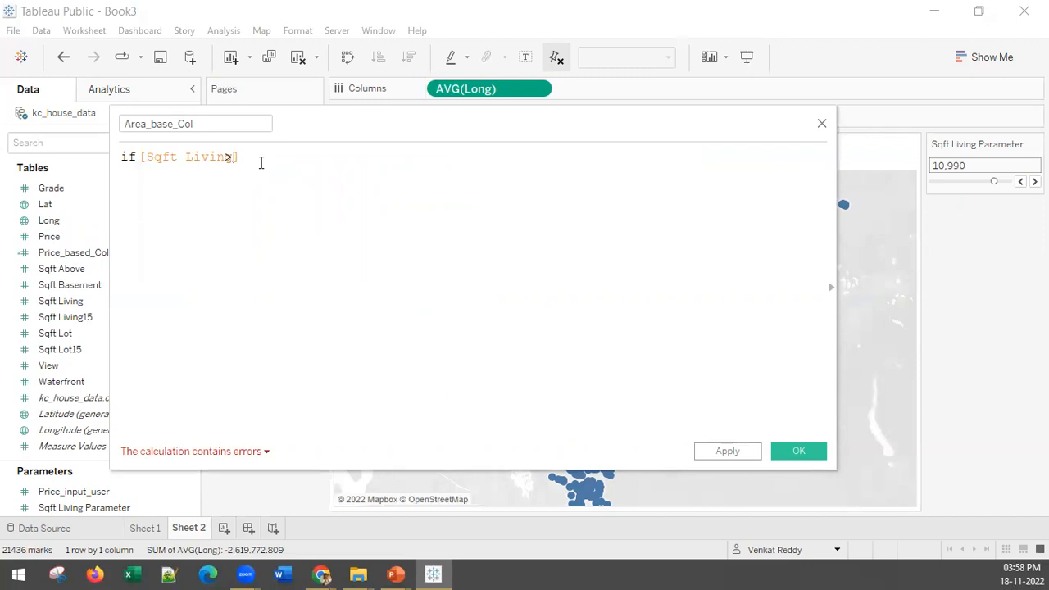
{"action": "type", "text": ">"}
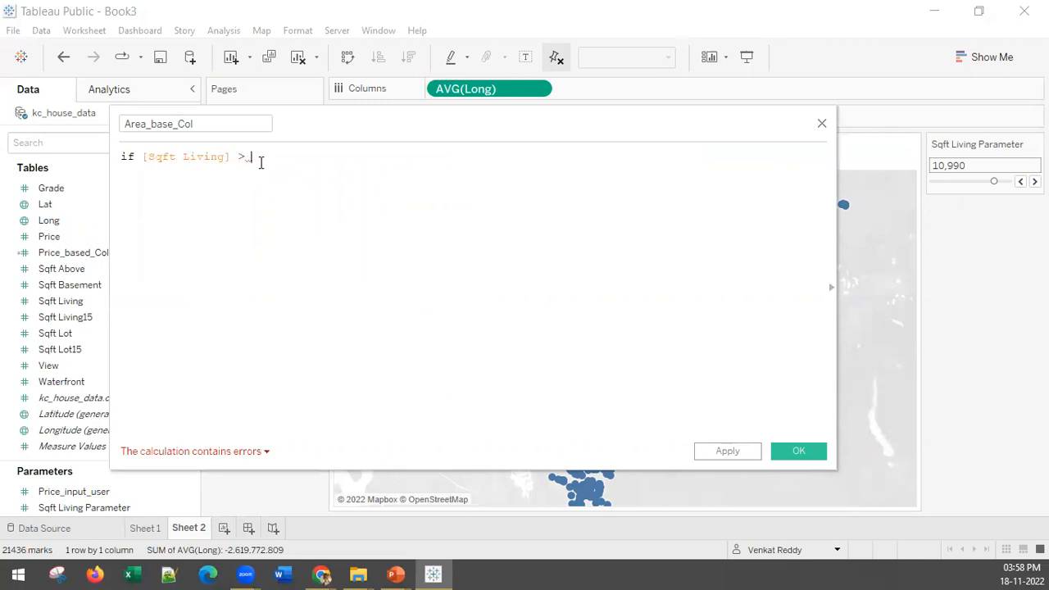
{"action": "scroll", "coordinate": [264, 191], "scroll_direction": "up", "scroll_amount": 5, "text": "ctrl"}
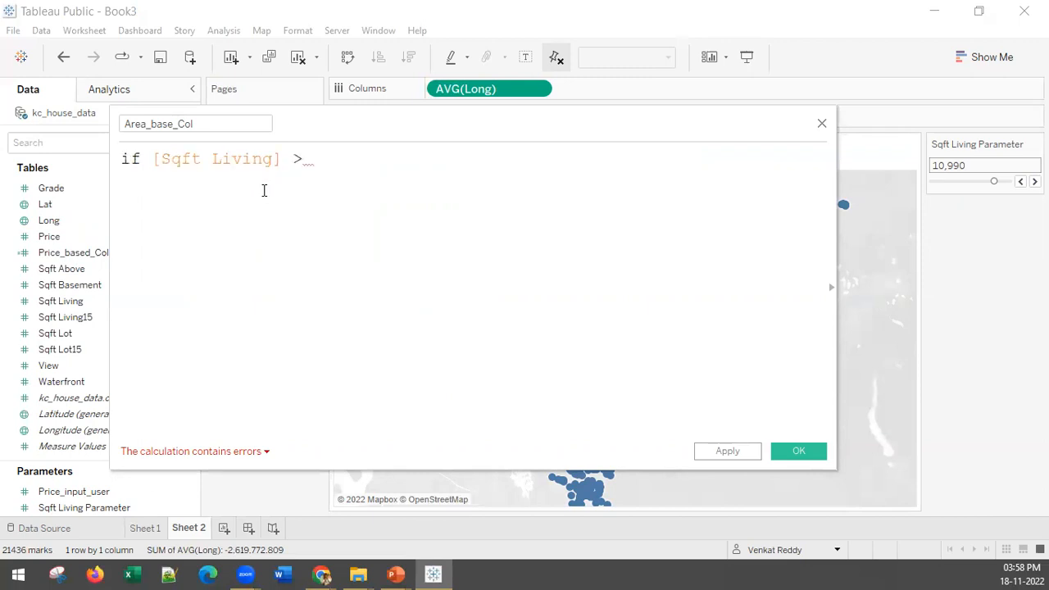
{"action": "scroll", "coordinate": [264, 190], "scroll_direction": "down", "scroll_amount": 4, "text": "ctrl"}
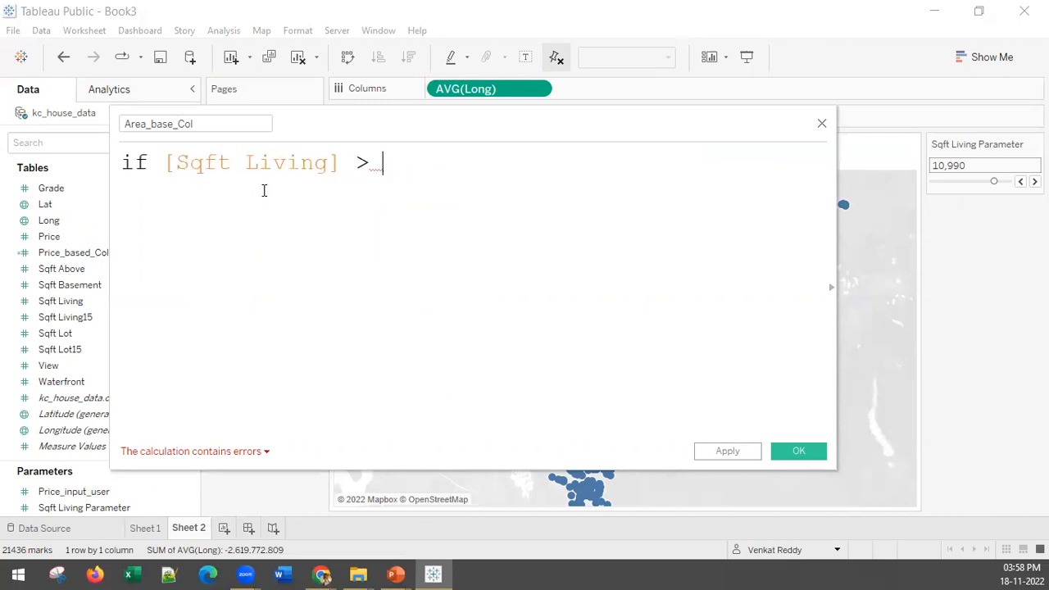
{"action": "scroll", "coordinate": [264, 190], "scroll_direction": "up", "scroll_amount": 1, "text": "ctrl"}
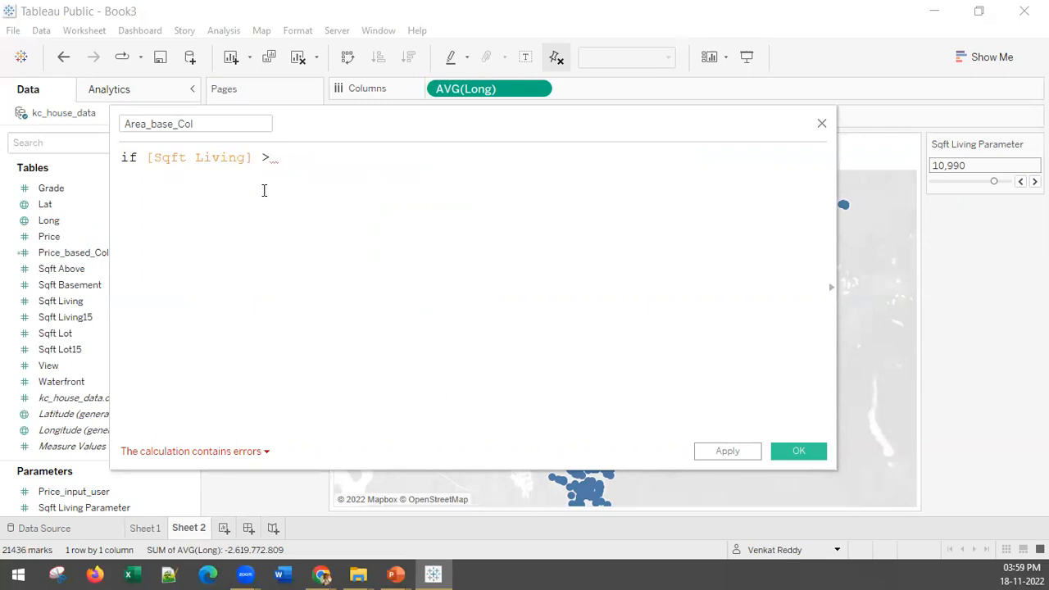
{"action": "scroll", "coordinate": [282, 159], "scroll_direction": "down", "scroll_amount": 1, "text": "ctrl"}
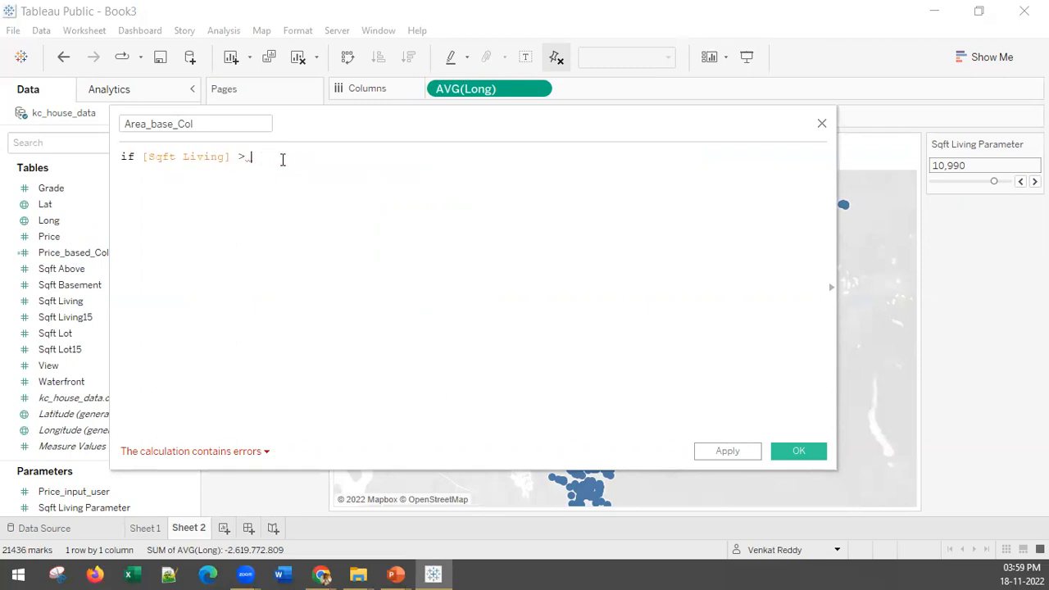
{"action": "scroll", "coordinate": [281, 159], "scroll_direction": "up", "scroll_amount": 1, "text": "ctrl"}
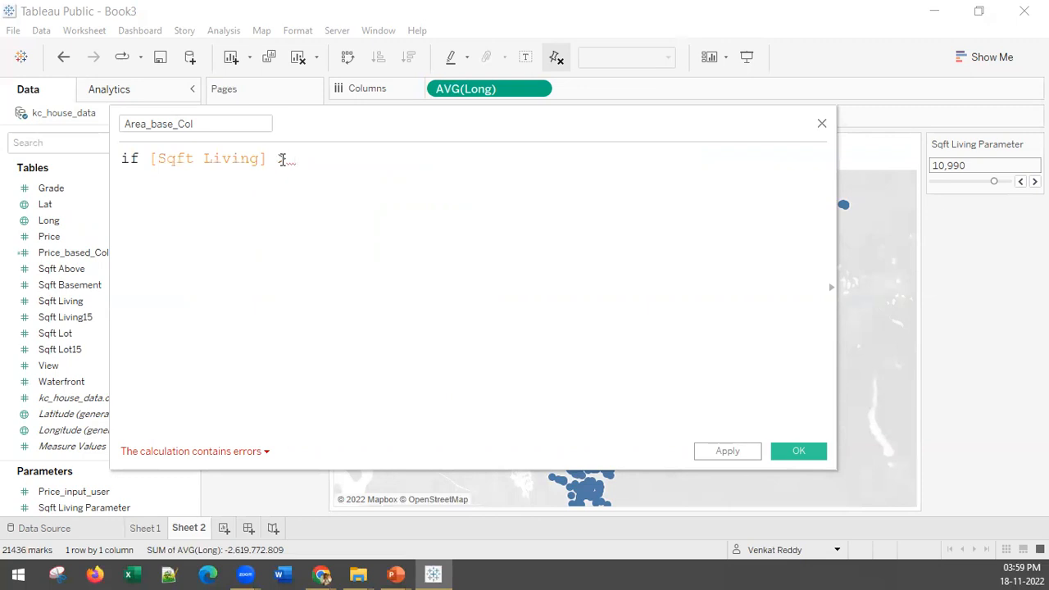
Step: Complete the condition by comparing Sqft Living with Sqft Living Parameter, and start a new formula line
{"action": "type", "text": "sqfrt"}
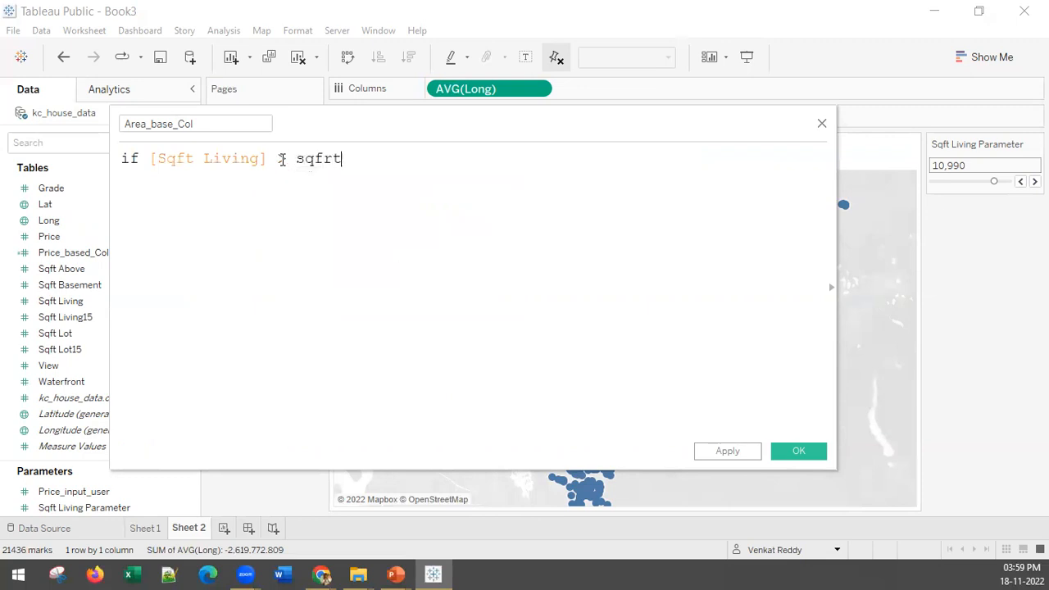
{"action": "key", "text": "BackSpace"}
{"action": "key", "text": "BackSpace"}
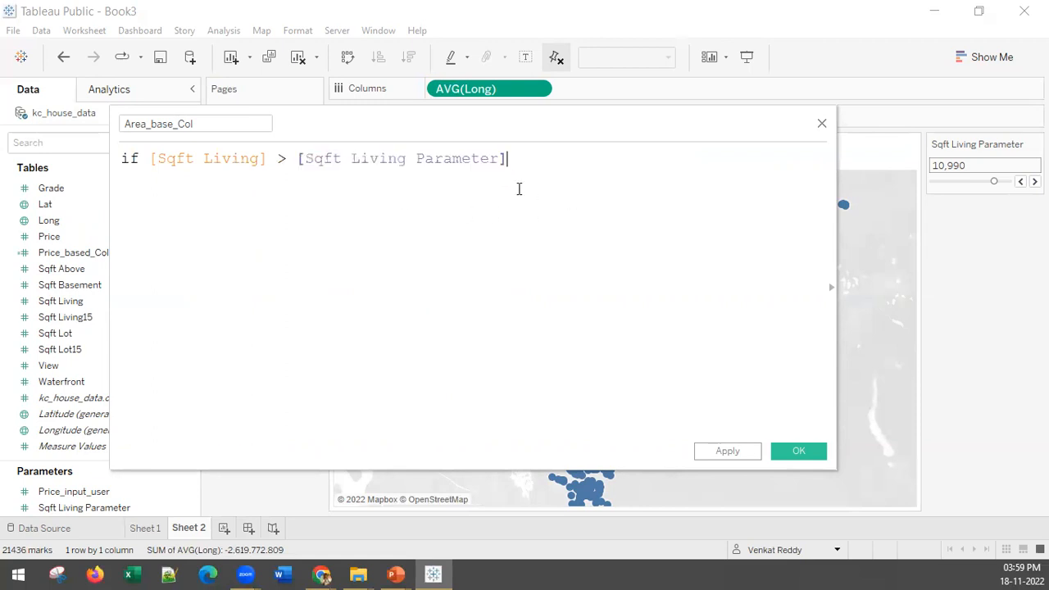
{"action": "key", "text": "BackSpace"}
{"action": "type", "text": "]"}
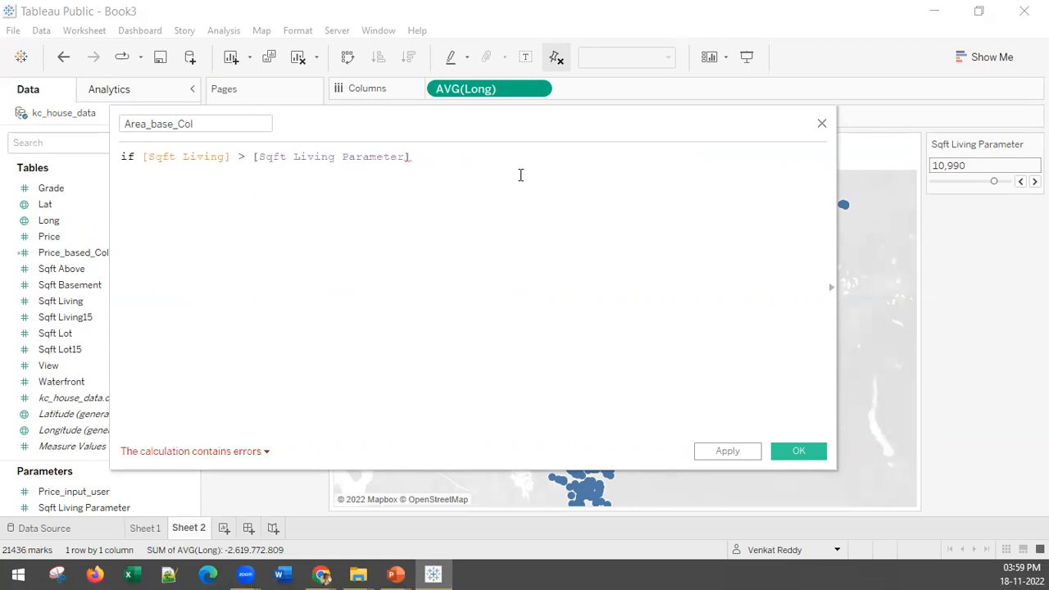
{"action": "key", "text": "Return"}
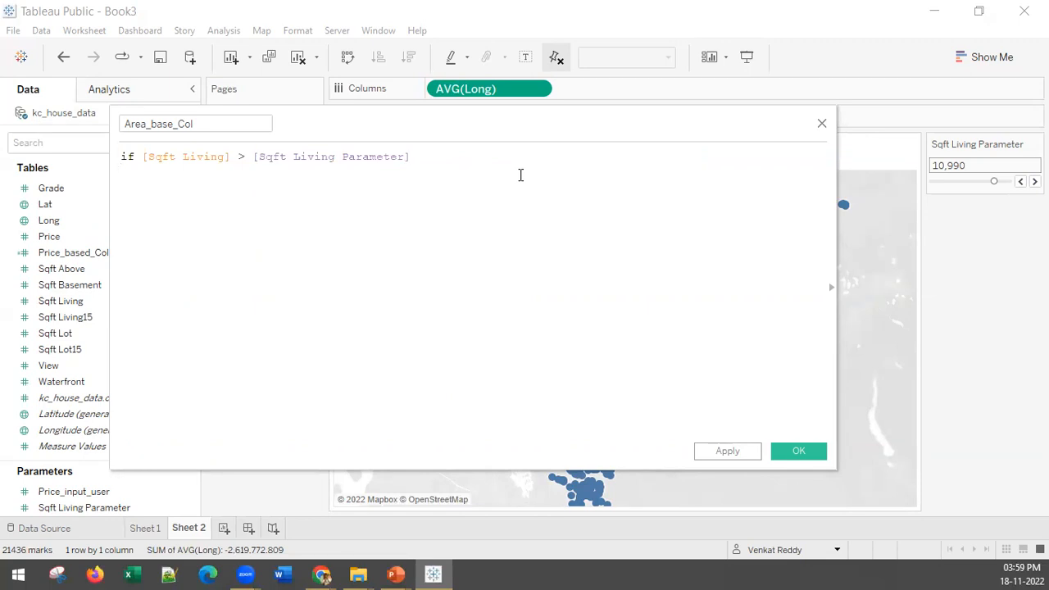
Step: Enter then "Big Home" as the result on the formula's second line
{"action": "type", "text": "then"}
{"action": "scroll", "coordinate": [520, 174], "scroll_direction": "down", "scroll_amount": 2}
{"action": "type", "text": "\"Big Home\""}
{"action": "scroll", "coordinate": [426, 181], "scroll_direction": "up", "scroll_amount": 4}
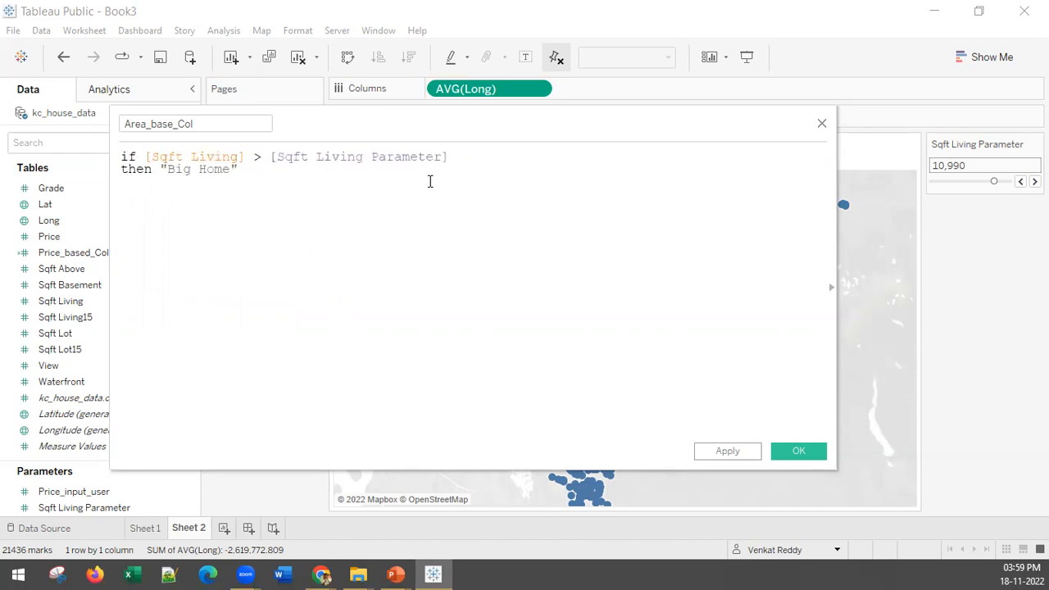
Step: Add an else line to the formula with the text result "Small "
{"action": "key", "text": "Return"}
{"action": "type", "text": "else  \"Small"}
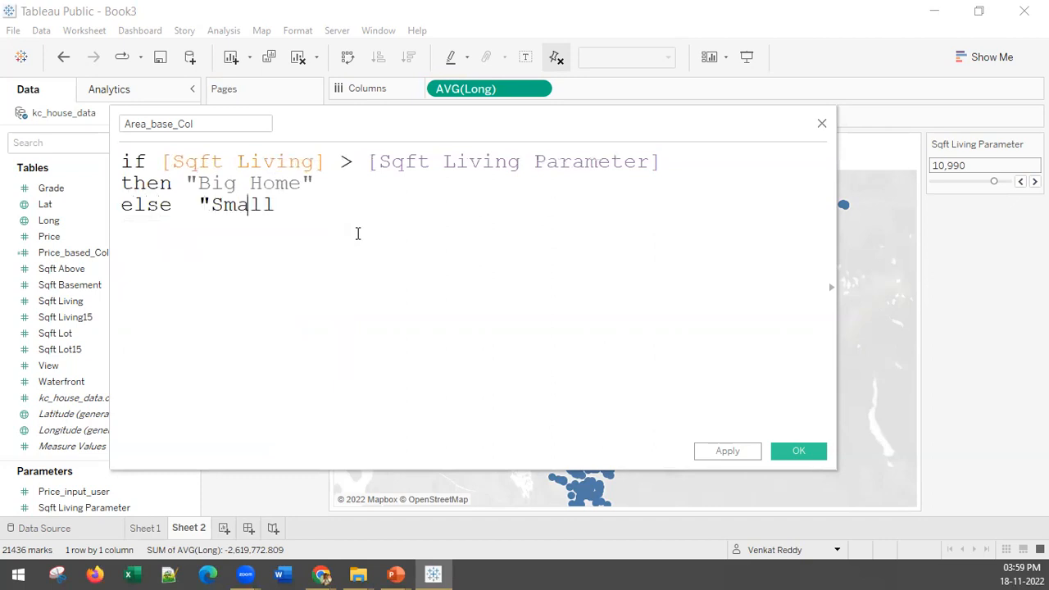
{"action": "type", "text": " Hm"}
{"action": "key", "text": "BackSpace"}
{"action": "key", "text": "BackSpace"}
{"action": "key", "text": "BackSpace"}
{"action": "type", "text": "\""}
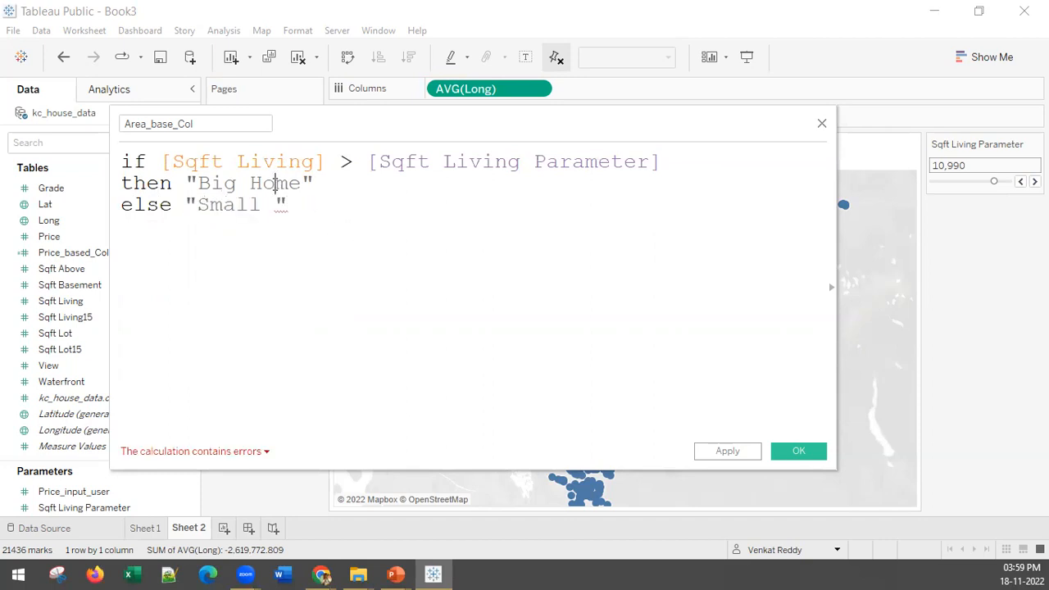
Step: Remove the word Home from the then text and the trailing space from the "Small" text
{"action": "double_click", "coordinate": [275, 182]}
{"action": "key", "text": "BackSpace"}
{"action": "left_click", "coordinate": [298, 195]}
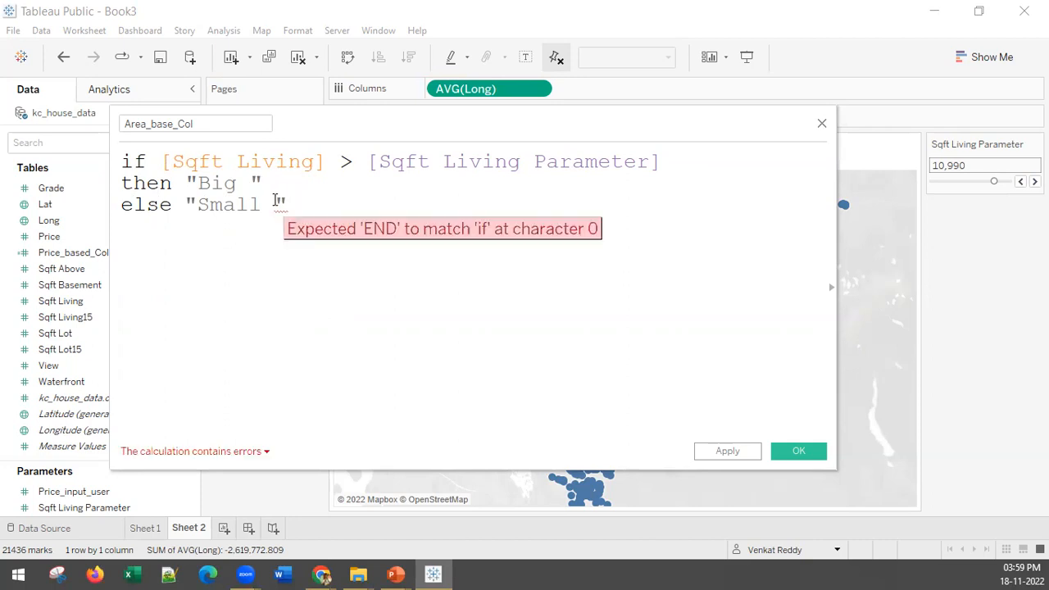
{"action": "left_click", "coordinate": [276, 202]}
{"action": "key", "text": "BackSpace"}
{"action": "left_click", "coordinate": [246, 185]}
{"action": "key", "text": "BackSpace"}
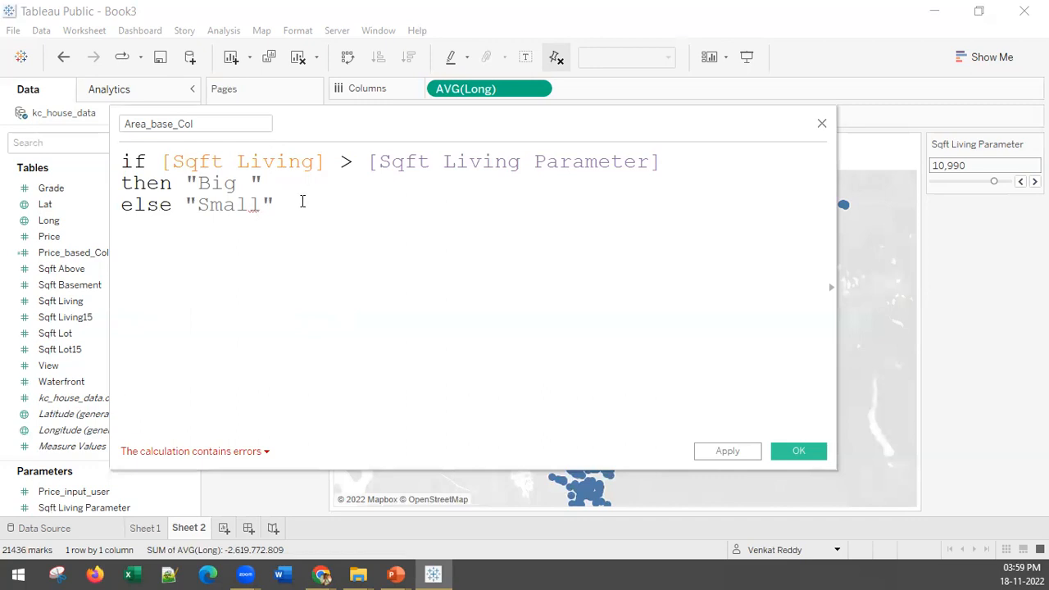
Step: Close the Area_base_Col formula with end on its own line and save the field
{"action": "key", "text": "Return"}
{"action": "type", "text": "end"}
{"action": "left_click", "coordinate": [464, 334]}
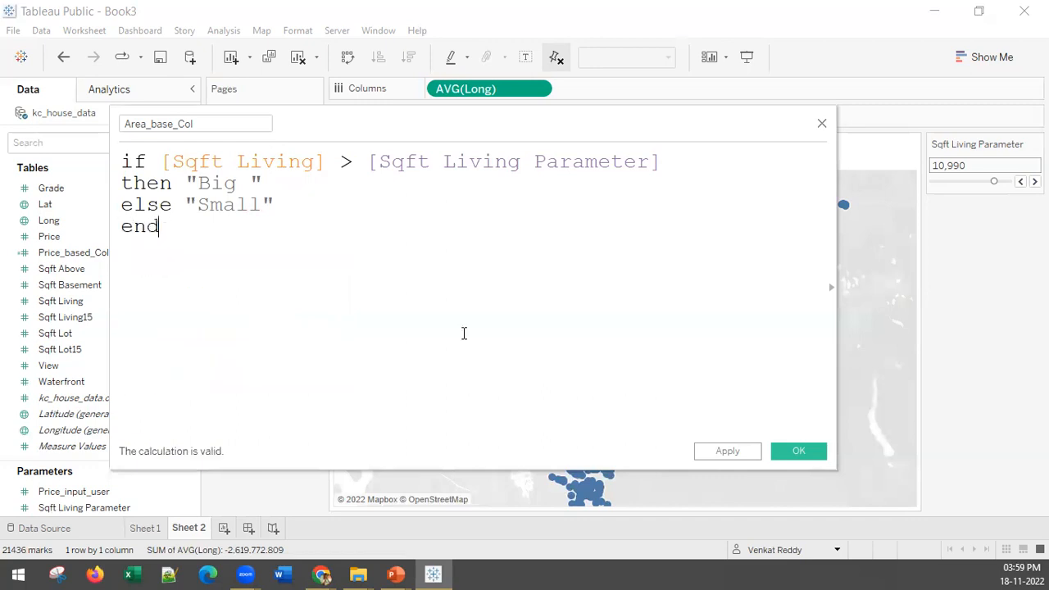
{"action": "left_click", "coordinate": [798, 451]}
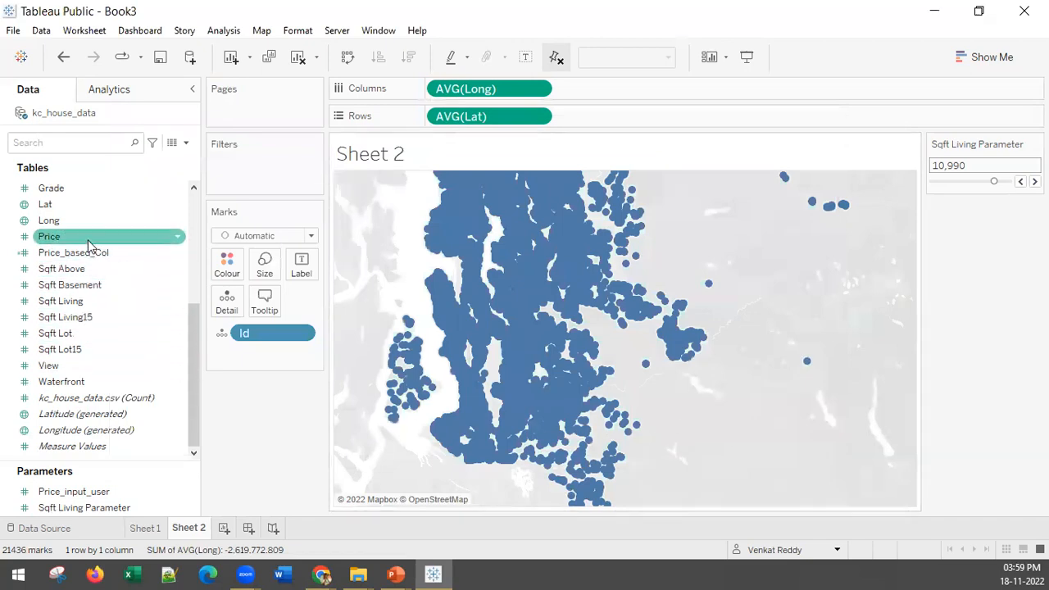
Step: Colour the map marks by Area_base_Col and lower the Sqft Living Parameter to 9,090
{"action": "scroll", "coordinate": [78, 259], "scroll_direction": "up", "scroll_amount": 4}
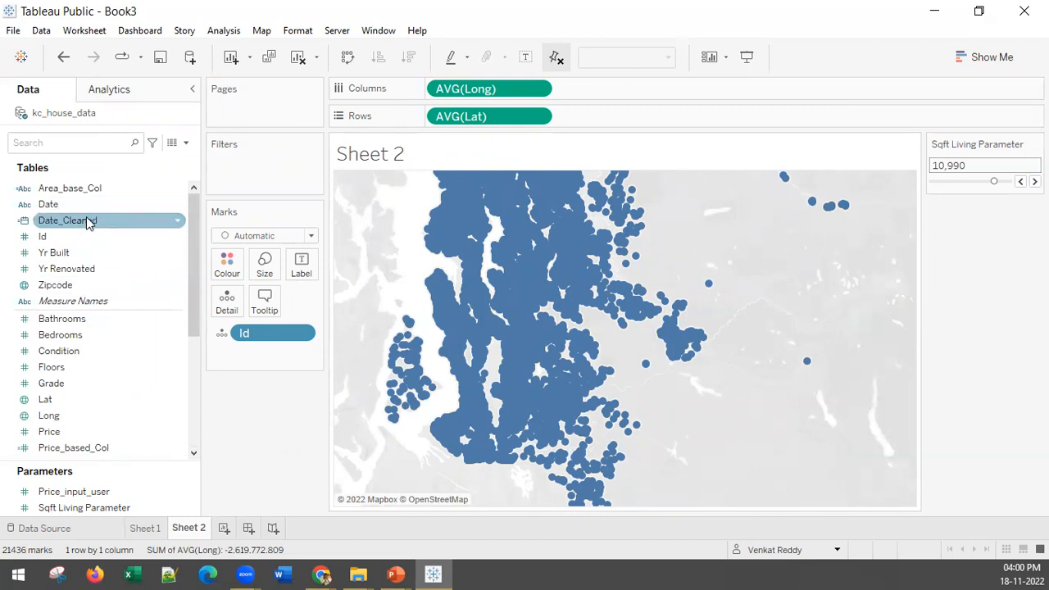
{"action": "left_click_drag", "start_coordinate": [45, 194], "coordinate": [227, 271]}
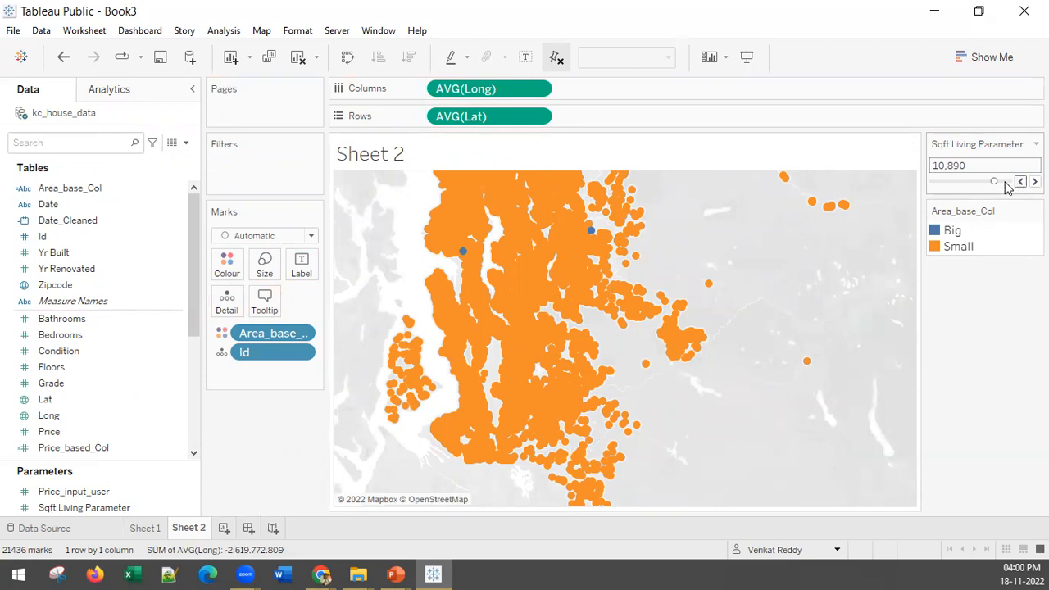
{"action": "left_click_drag", "start_coordinate": [993, 182], "coordinate": [983, 187]}
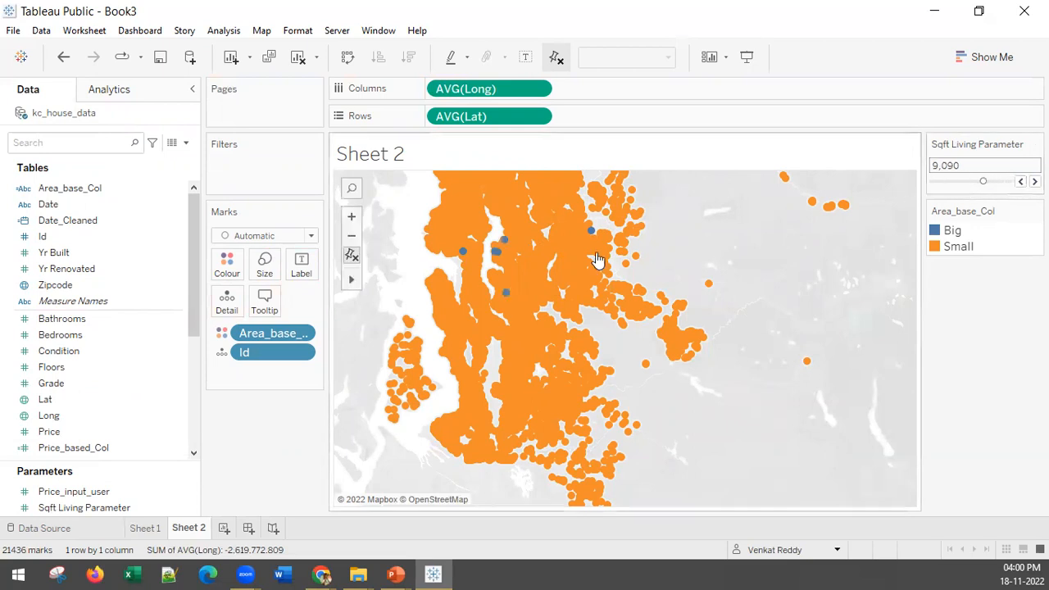
{"action": "mouse_move", "coordinate": [494, 258]}
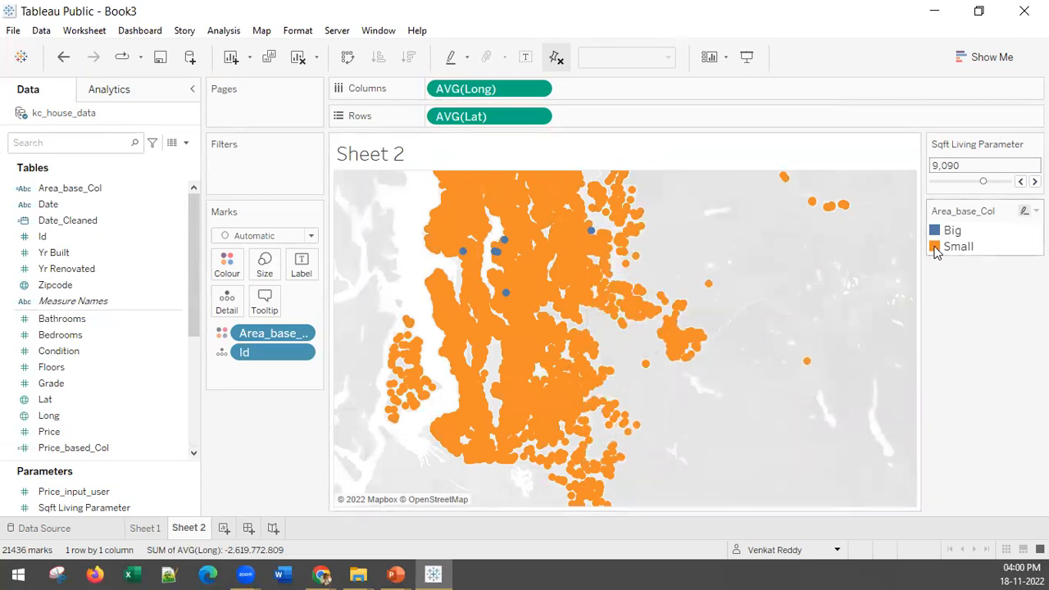
Step: Edit the Sqft Living Parameter so its range uses a step size of 1000
{"action": "left_click", "coordinate": [1035, 144]}
{"action": "left_click", "coordinate": [1011, 159]}
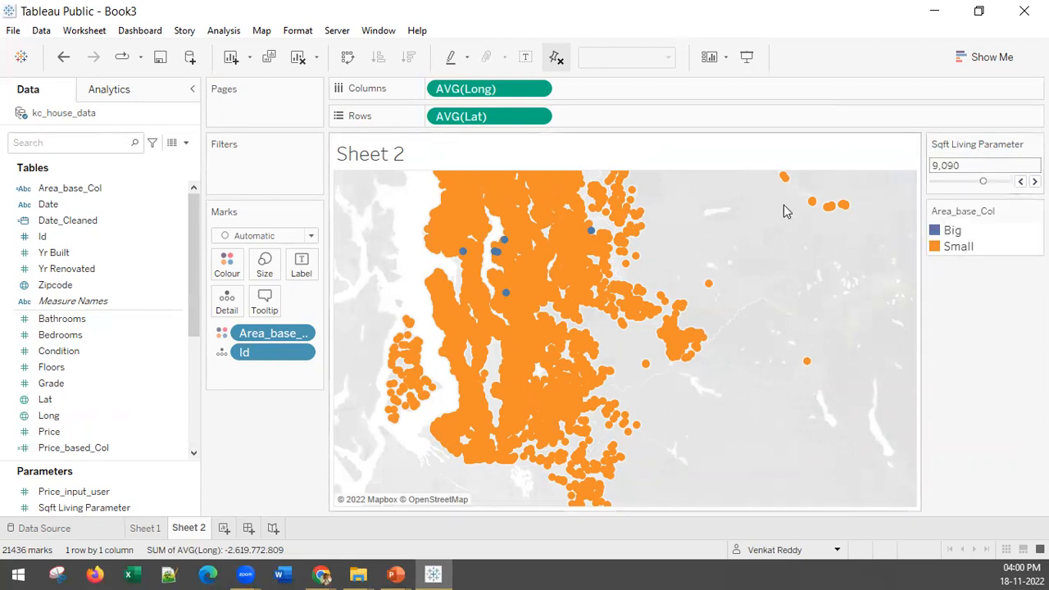
{"action": "left_click", "coordinate": [419, 493]}
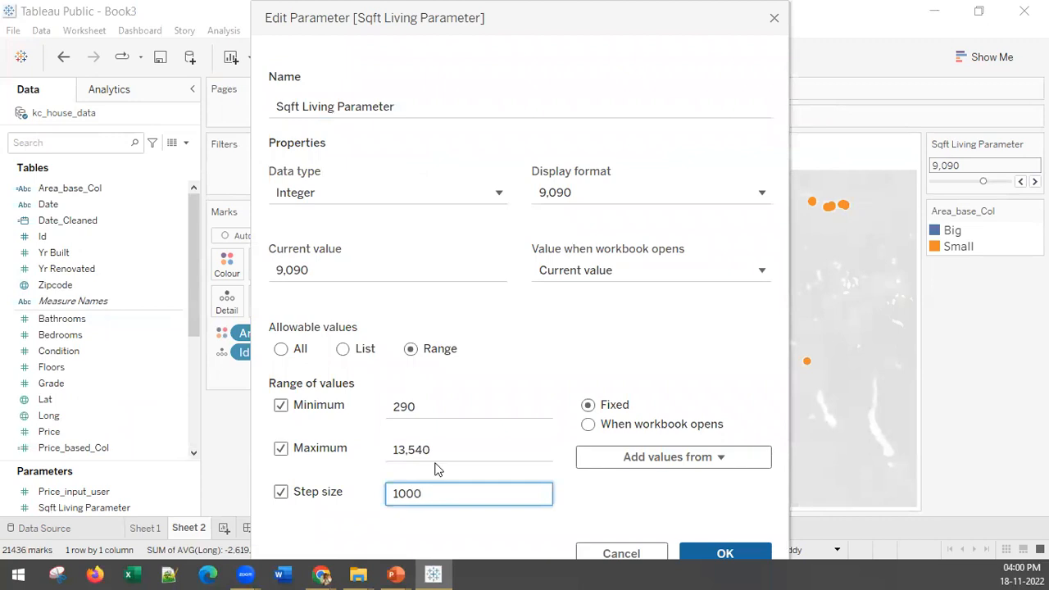
{"action": "type", "text": "0"}
{"action": "left_click", "coordinate": [726, 553]}
Step: Try Sqft Living Parameter values including 3,290 and 6,290 on the map, ending at 7,290
{"action": "left_click", "coordinate": [1020, 181]}
{"action": "left_click_drag", "start_coordinate": [972, 181], "coordinate": [942, 177]}
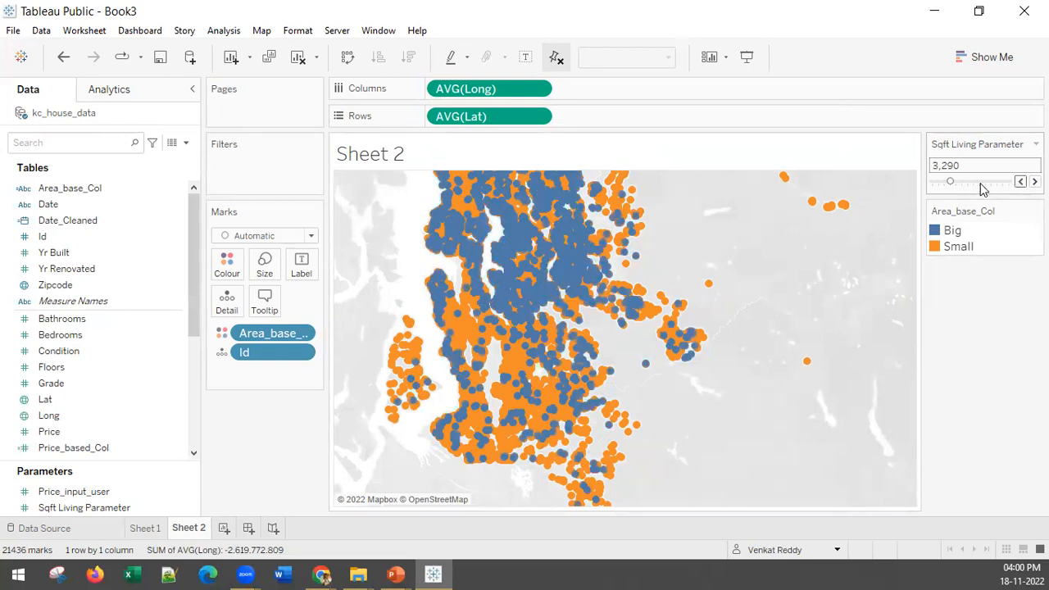
{"action": "left_click", "coordinate": [969, 182]}
{"action": "left_click", "coordinate": [984, 182]}
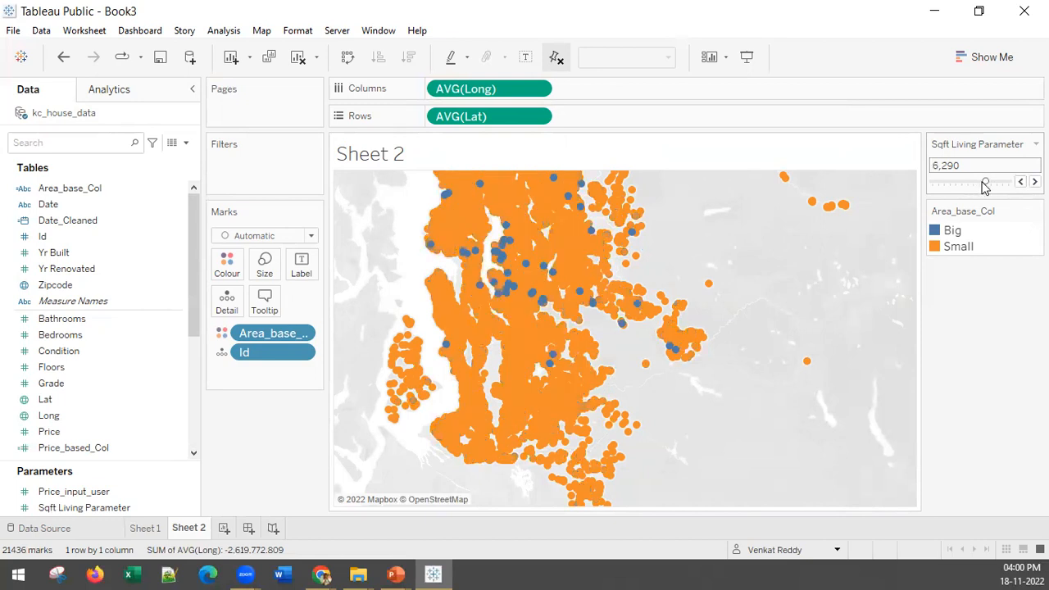
{"action": "left_click", "coordinate": [972, 182]}
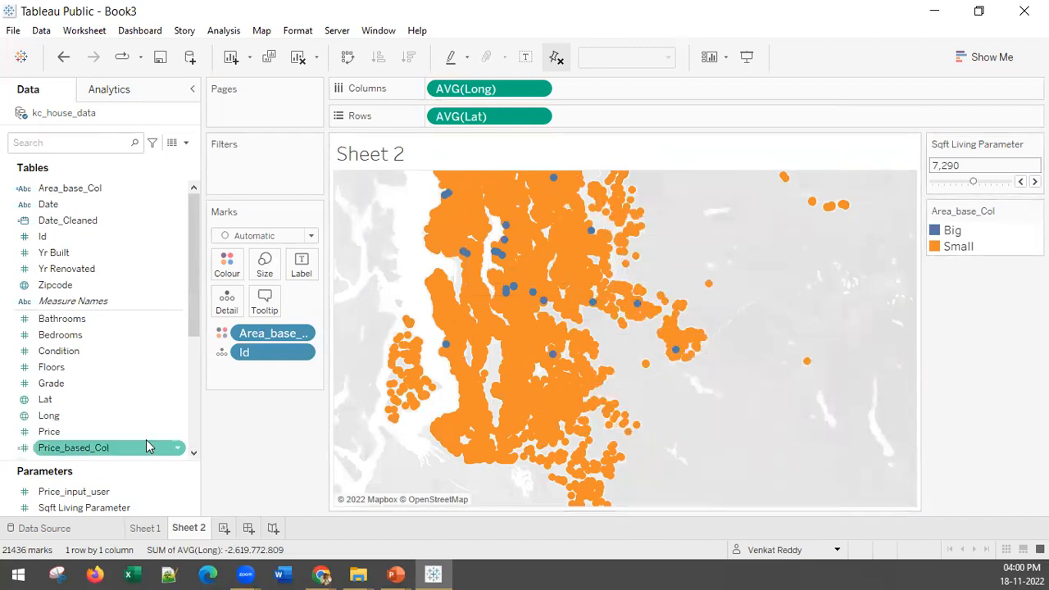
Step: Label the house marks on the map with their Price
{"action": "left_click", "coordinate": [169, 370]}
{"action": "left_click", "coordinate": [115, 432]}
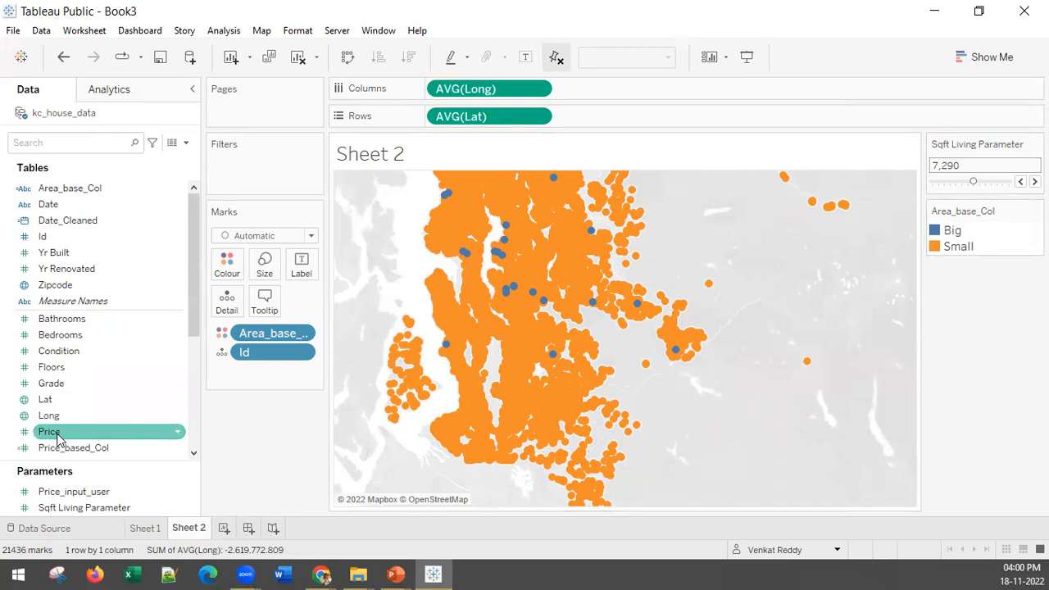
{"action": "left_click_drag", "start_coordinate": [50, 438], "coordinate": [297, 264]}
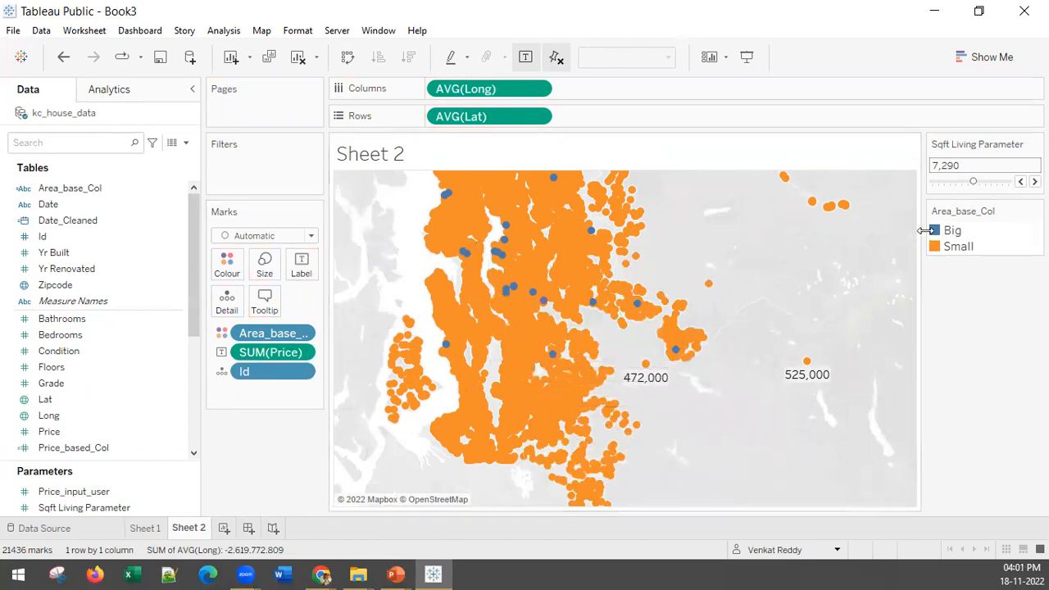
Step: Highlight the Big houses, then the Small houses through the colour legend, and clear the highlight
{"action": "left_click", "coordinate": [951, 230]}
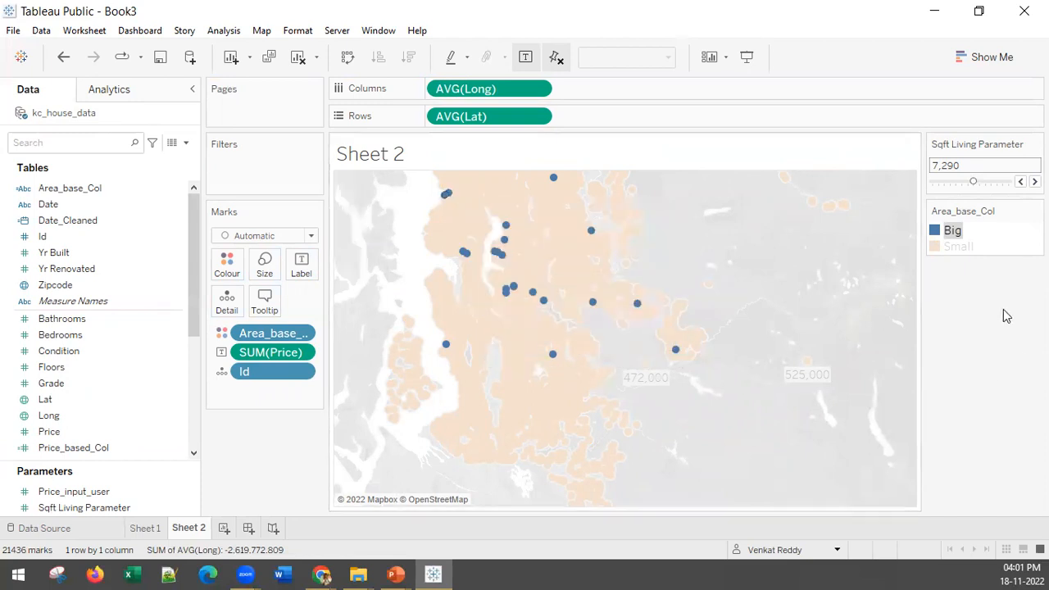
{"action": "left_click", "coordinate": [957, 248]}
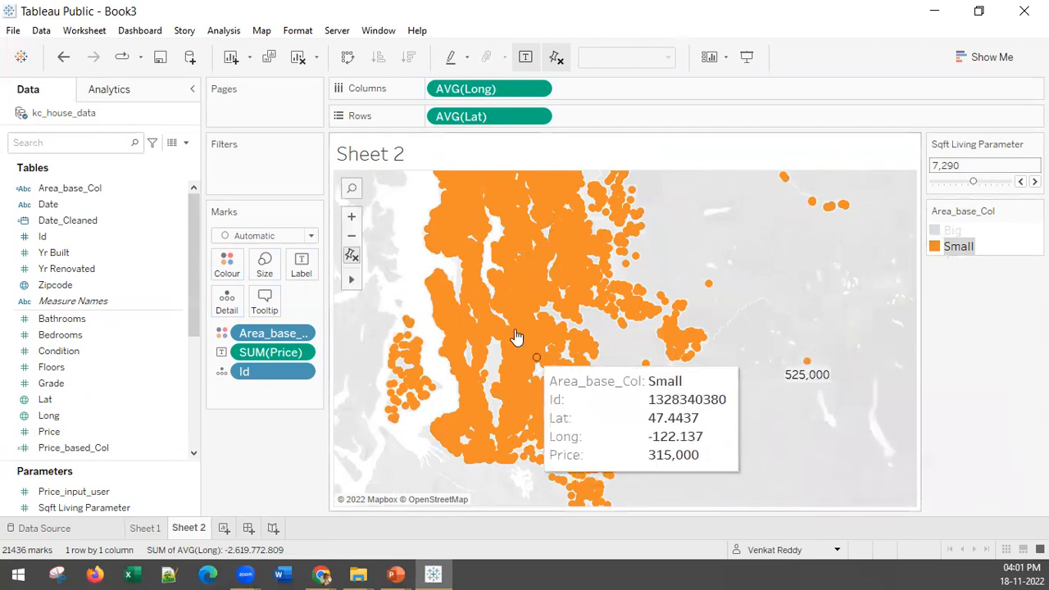
{"action": "left_click", "coordinate": [993, 246]}
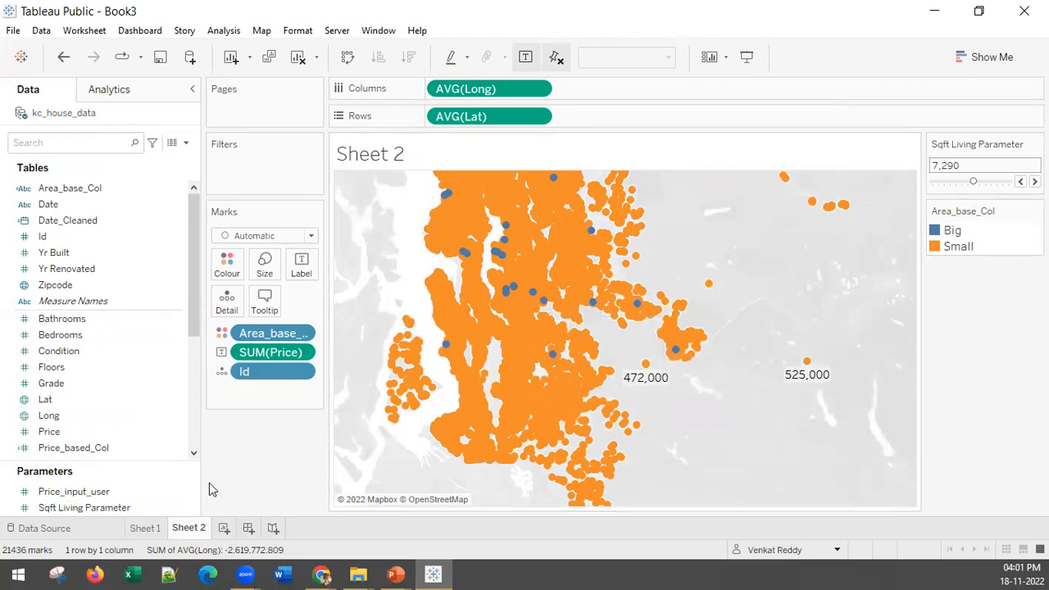
Step: Switch SUM(Price) from labelling the marks to sizing them and set the Sqft Living Parameter to 6,290
{"action": "left_click_drag", "start_coordinate": [265, 360], "coordinate": [271, 273]}
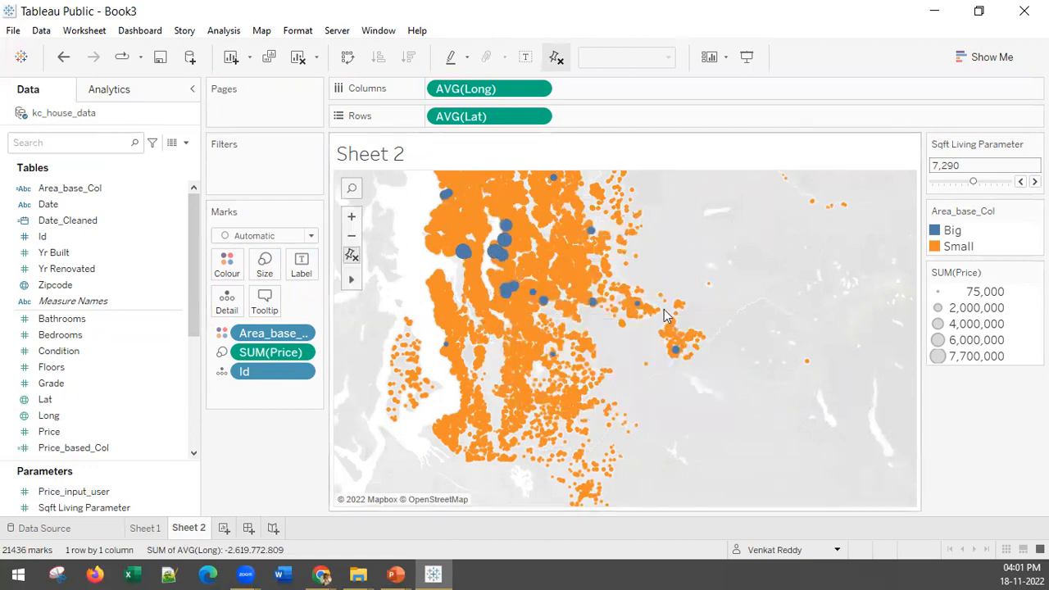
{"action": "mouse_move", "coordinate": [987, 184]}
{"action": "left_mouse_down"}
{"action": "mouse_move", "coordinate": [1001, 182]}
{"action": "mouse_move", "coordinate": [963, 190]}
{"action": "mouse_move", "coordinate": [973, 183]}
{"action": "left_mouse_up"}
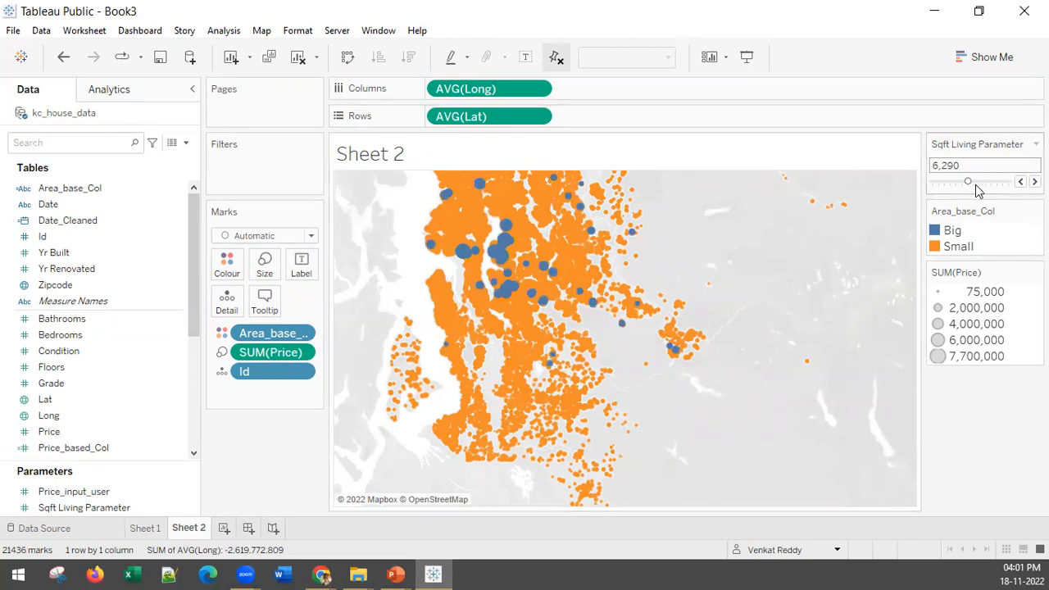
Step: Highlight the Big houses, recolour them red from the Winter palette, and clear the highlight
{"action": "left_click", "coordinate": [940, 235]}
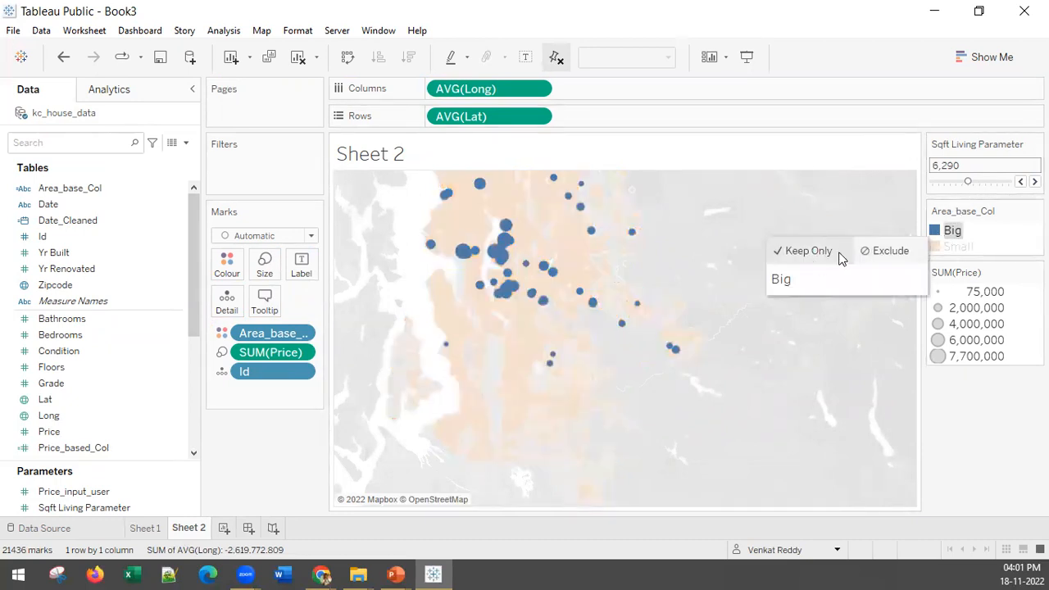
{"action": "left_click", "coordinate": [227, 265]}
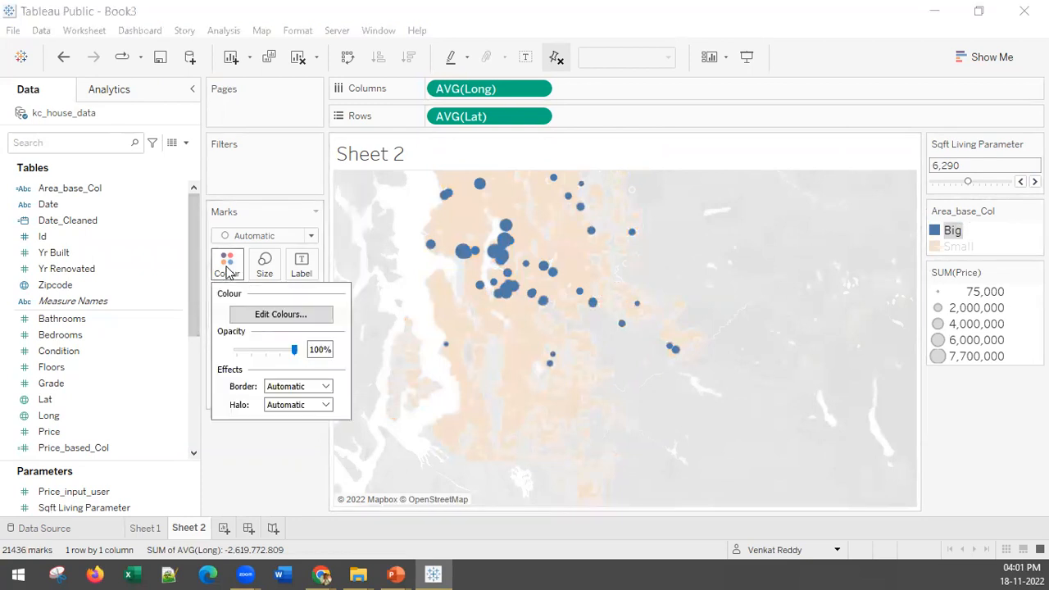
{"action": "left_click", "coordinate": [264, 313]}
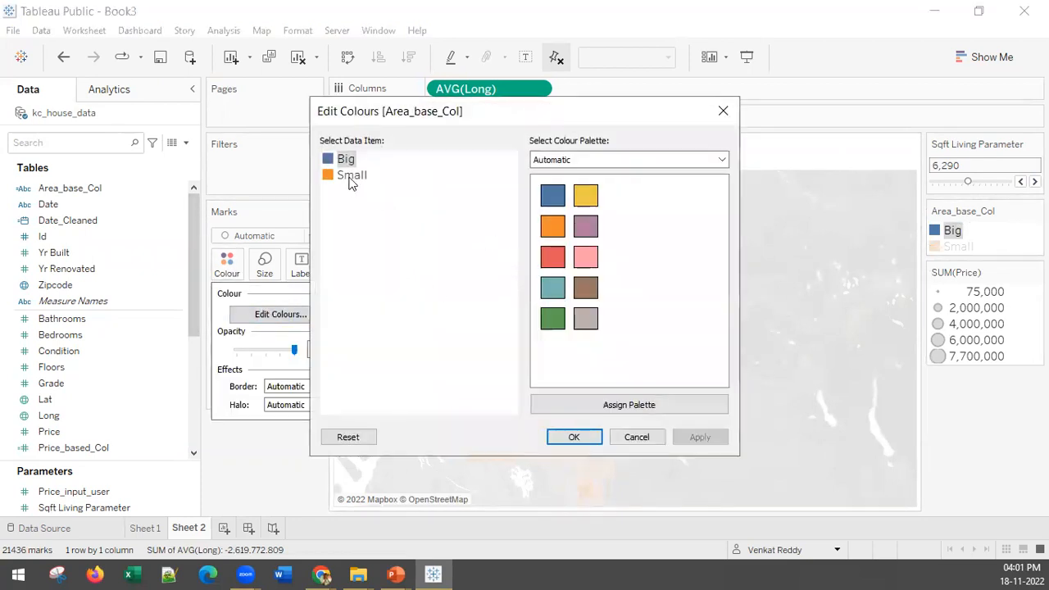
{"action": "left_click", "coordinate": [553, 258]}
{"action": "left_click", "coordinate": [574, 159]}
{"action": "left_click", "coordinate": [576, 179]}
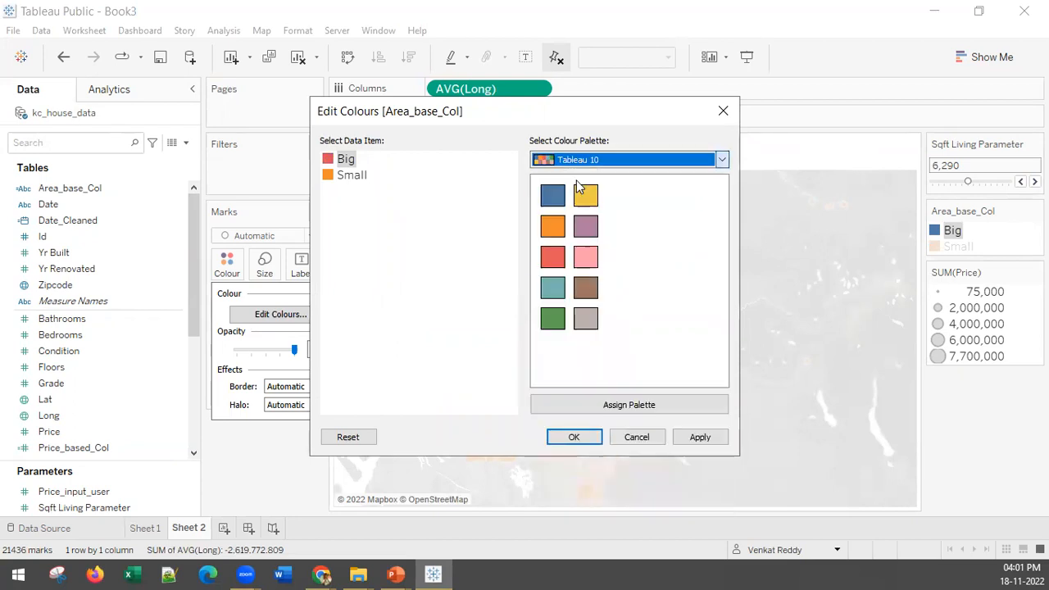
{"action": "left_click", "coordinate": [589, 161]}
{"action": "left_click", "coordinate": [608, 293]}
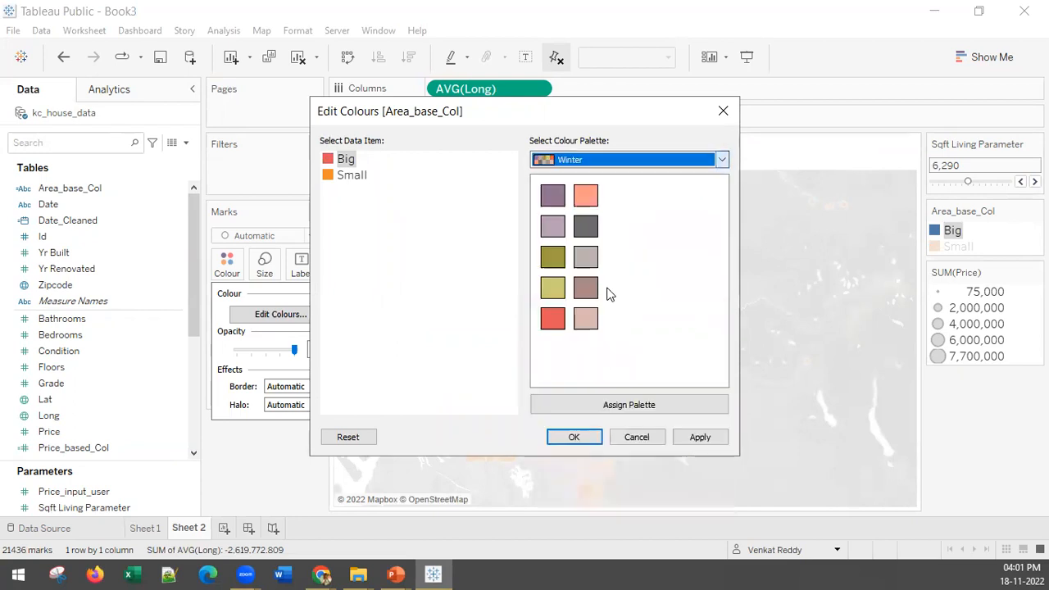
{"action": "left_click", "coordinate": [550, 330]}
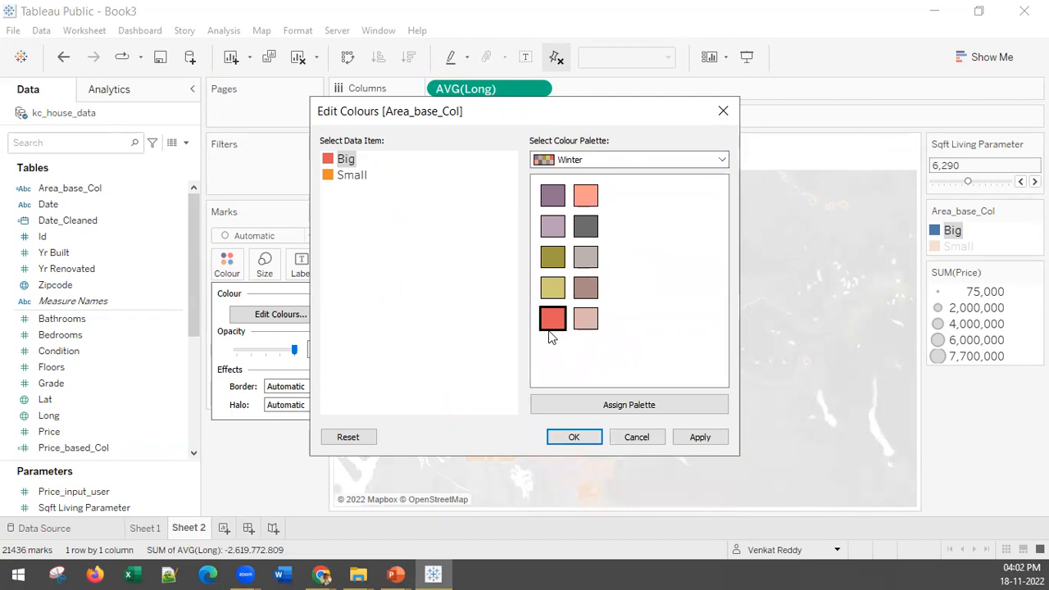
{"action": "left_click", "coordinate": [698, 435]}
{"action": "left_click", "coordinate": [573, 436]}
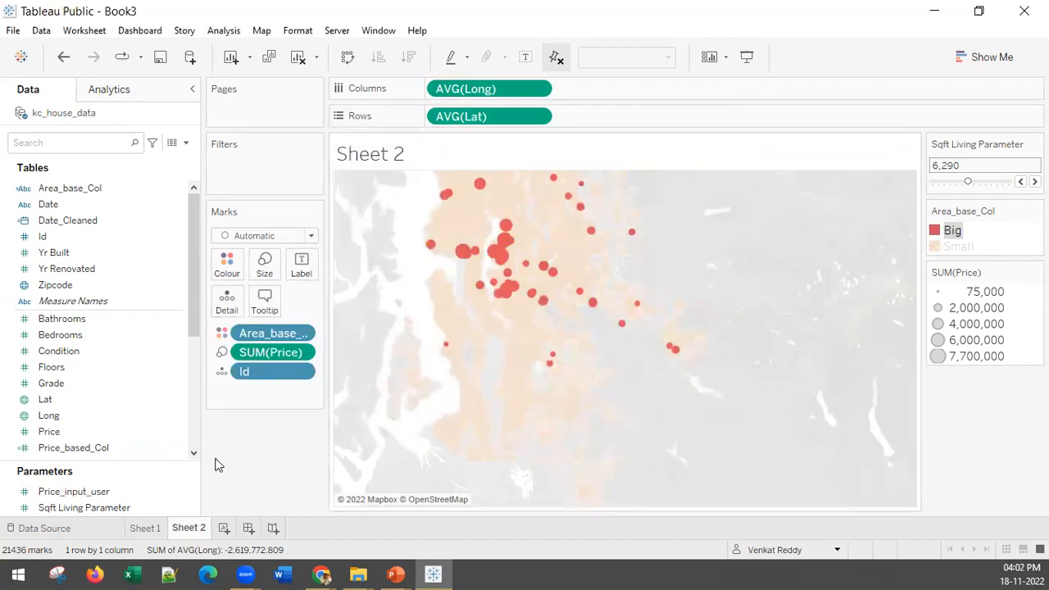
{"action": "left_click", "coordinate": [887, 239]}
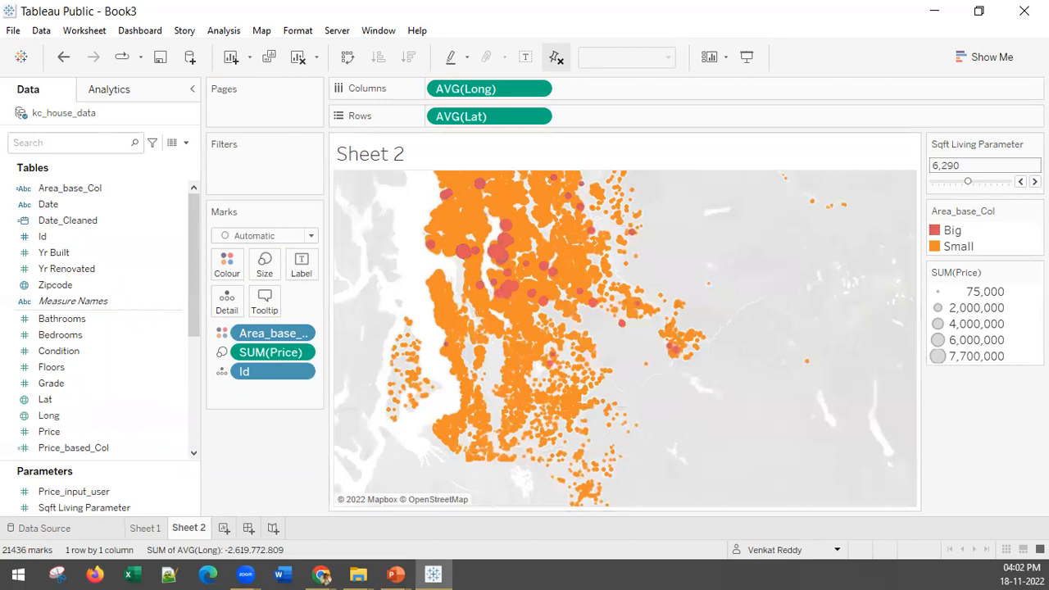